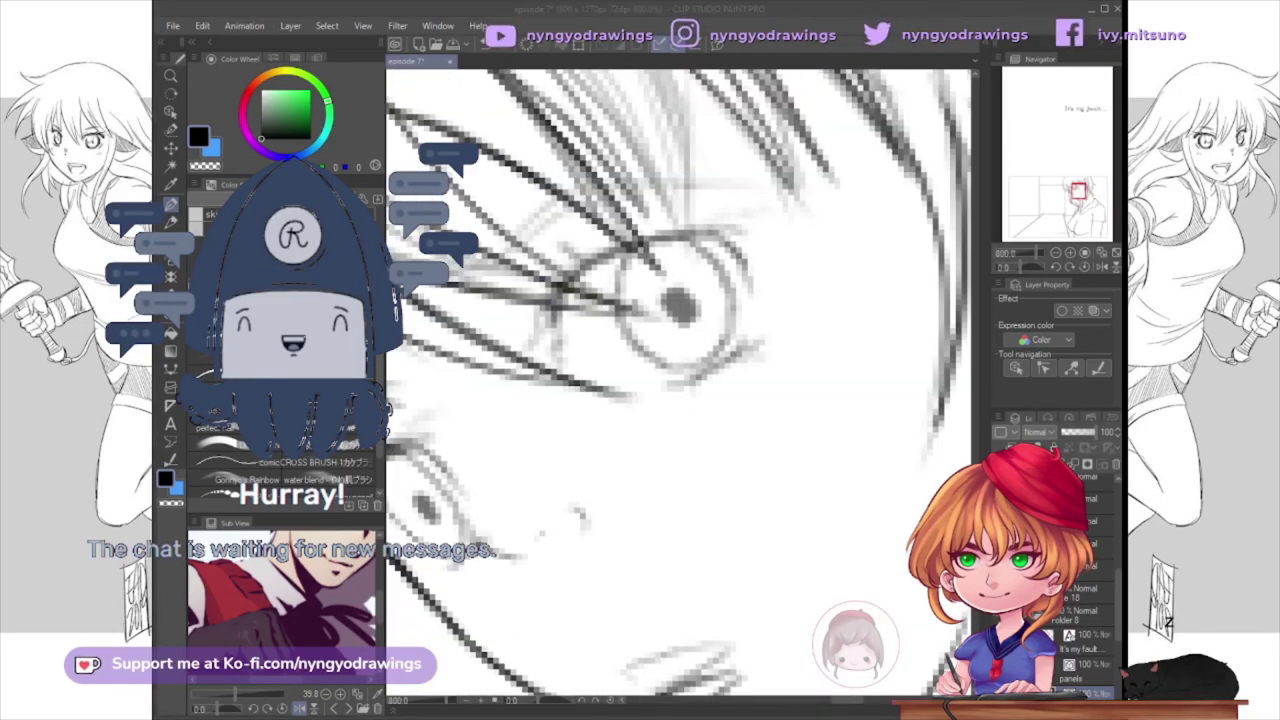
Step: Ink dark hair strands falling across the forehead above the larger eye, over the rough sketch
scroll(777, 520, up, 4)
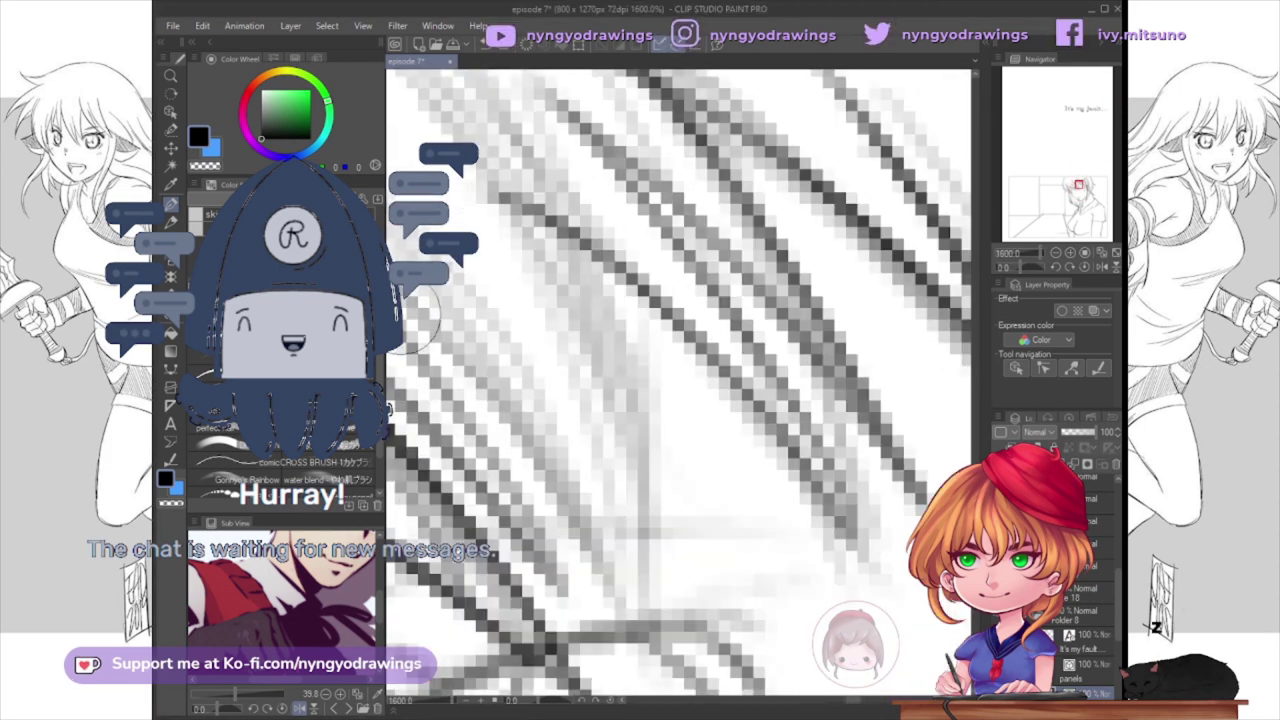
scroll(575, 265, up, 1)
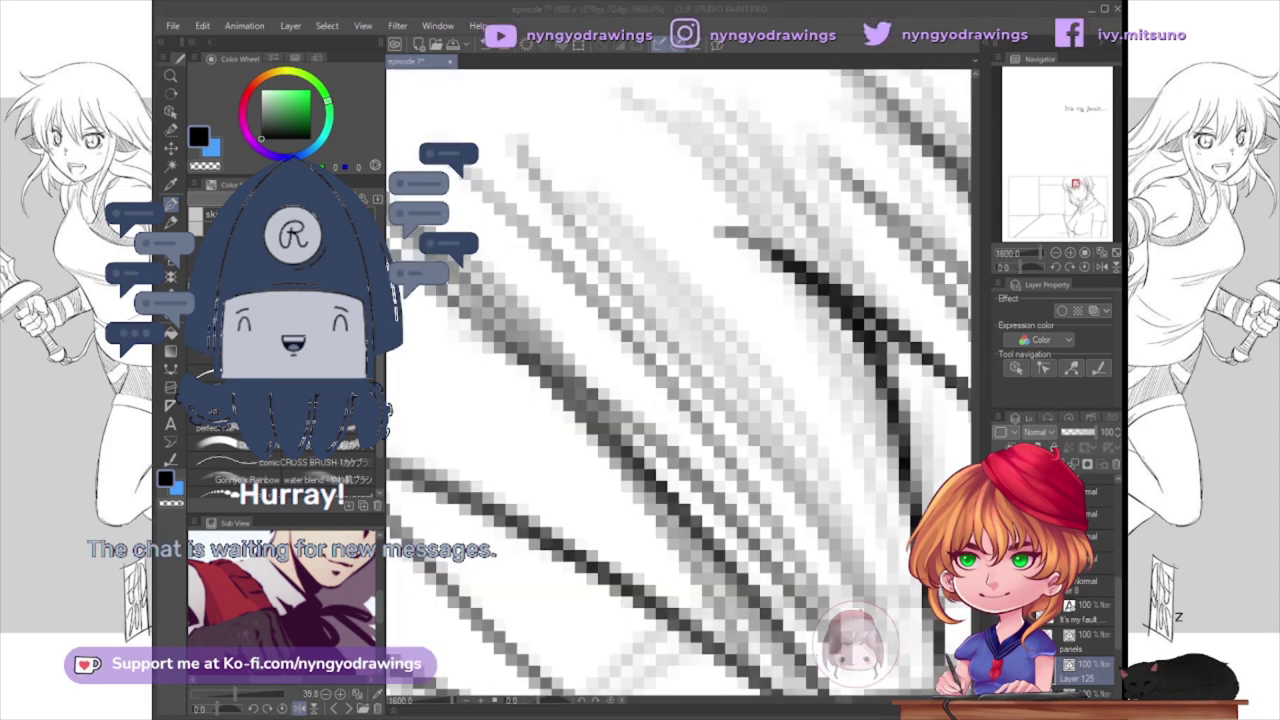
click(1104, 8)
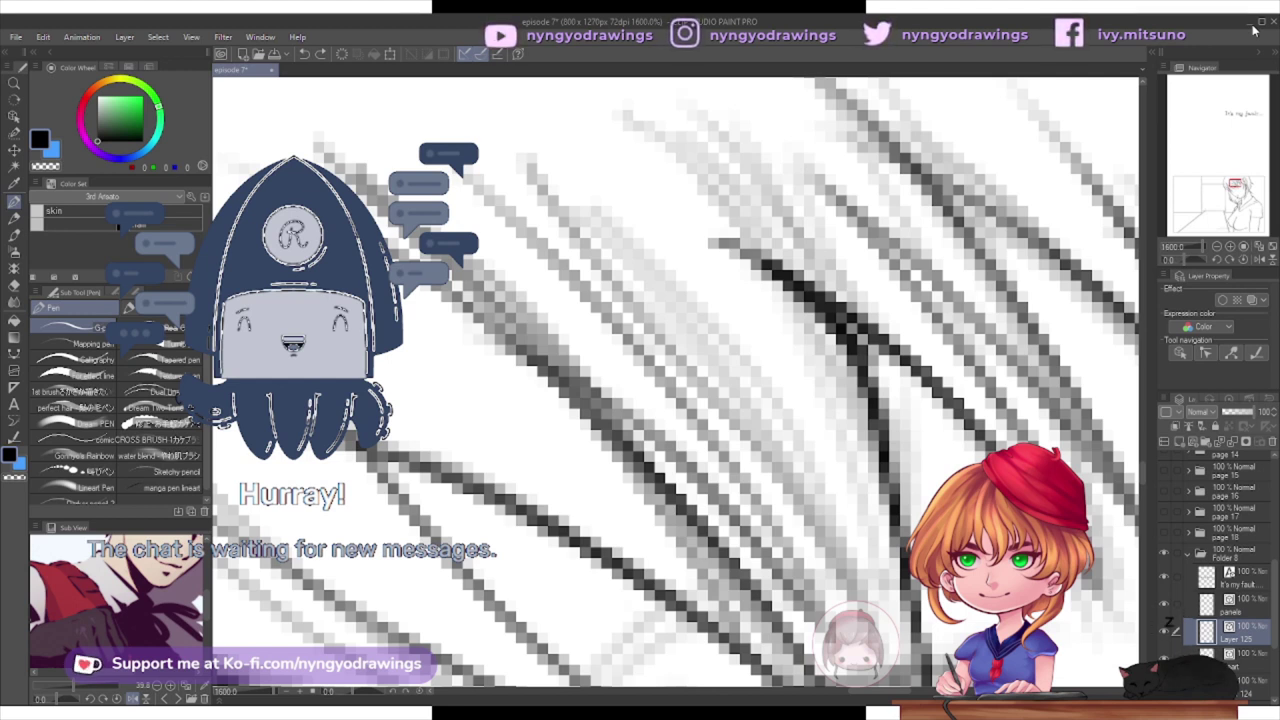
click(1256, 24)
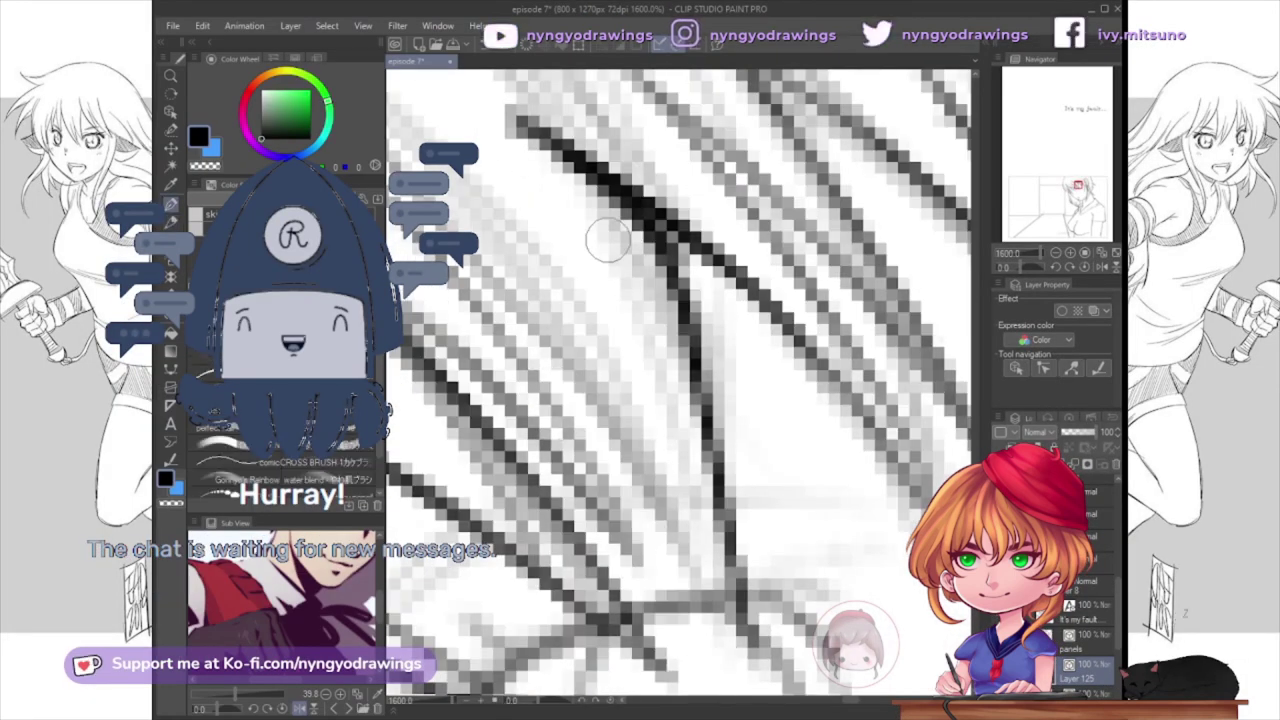
drag(630, 270, 690, 440)
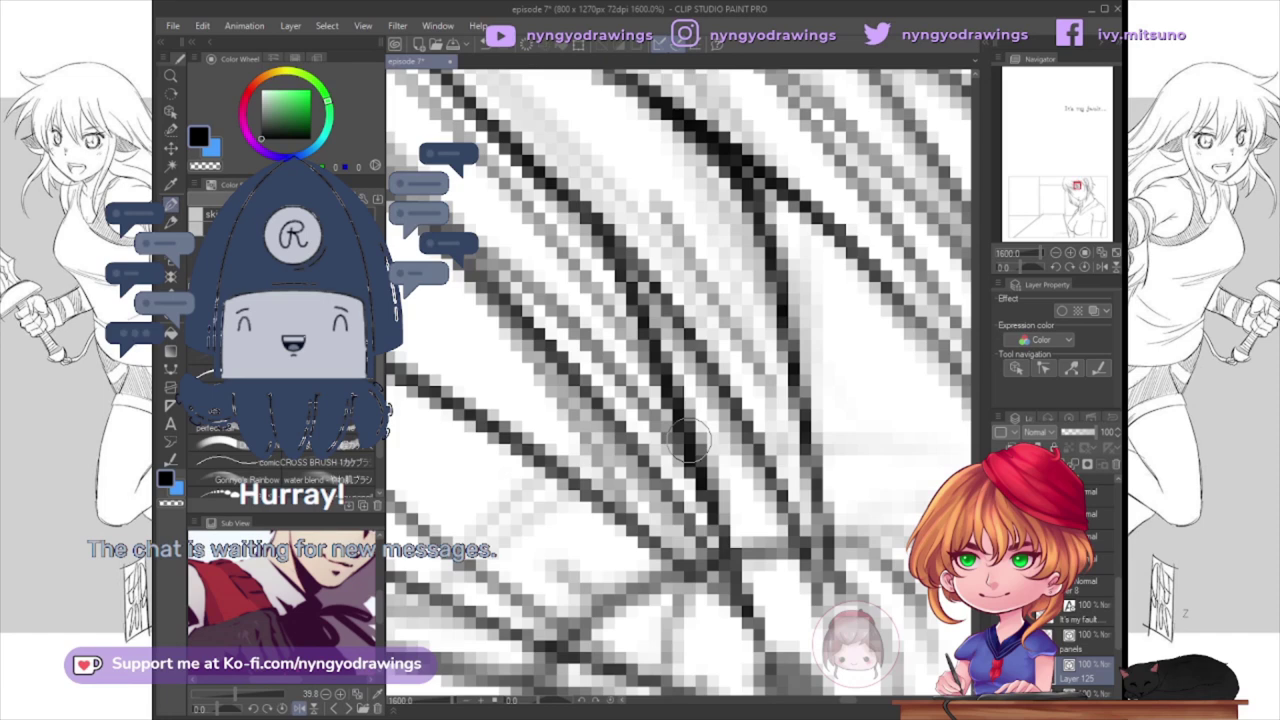
scroll(688, 437, right, 10)
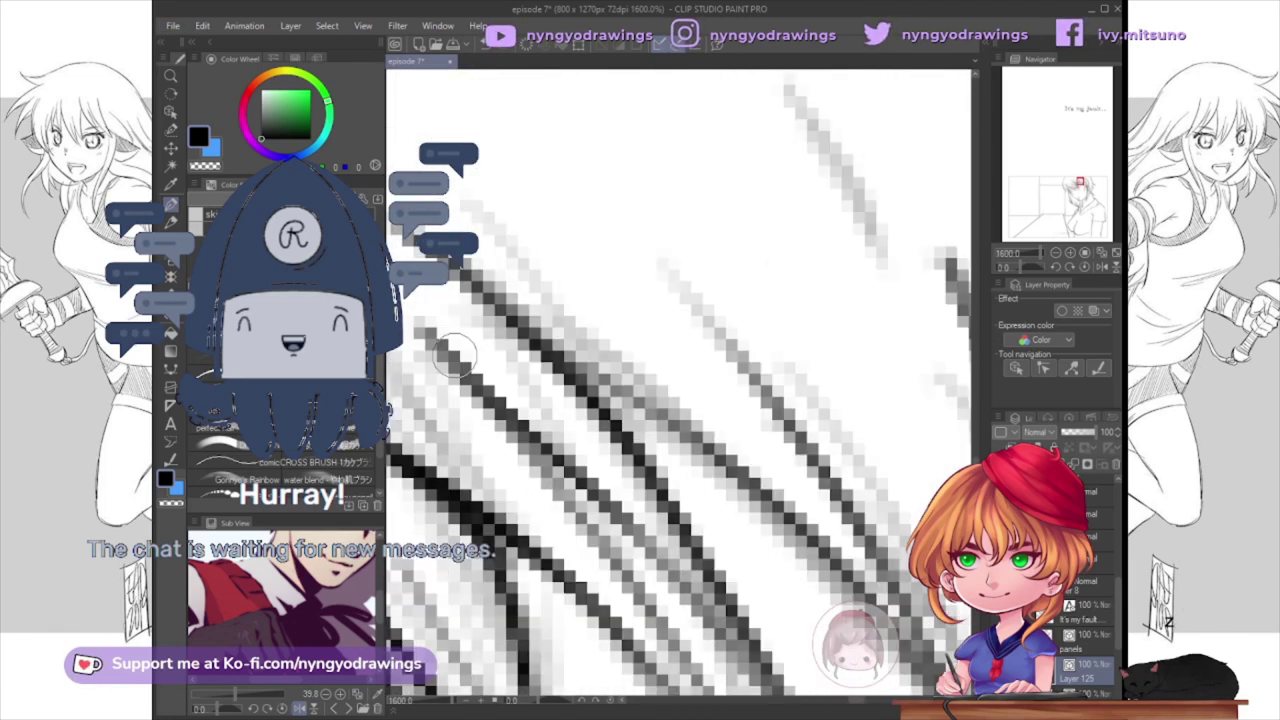
scroll(670, 408, down, 2)
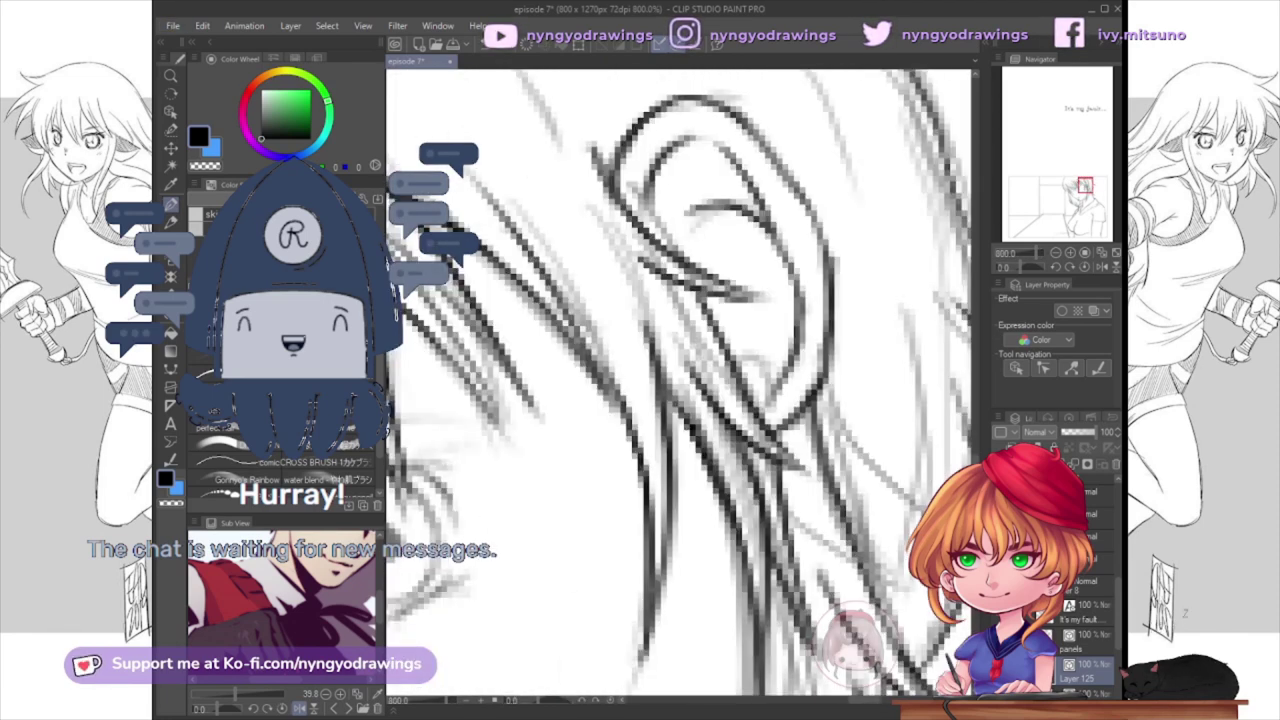
Step: Ink the upper lash lines and eyelid creases of both eyes over the sketch
scroll(680, 400, left, 10)
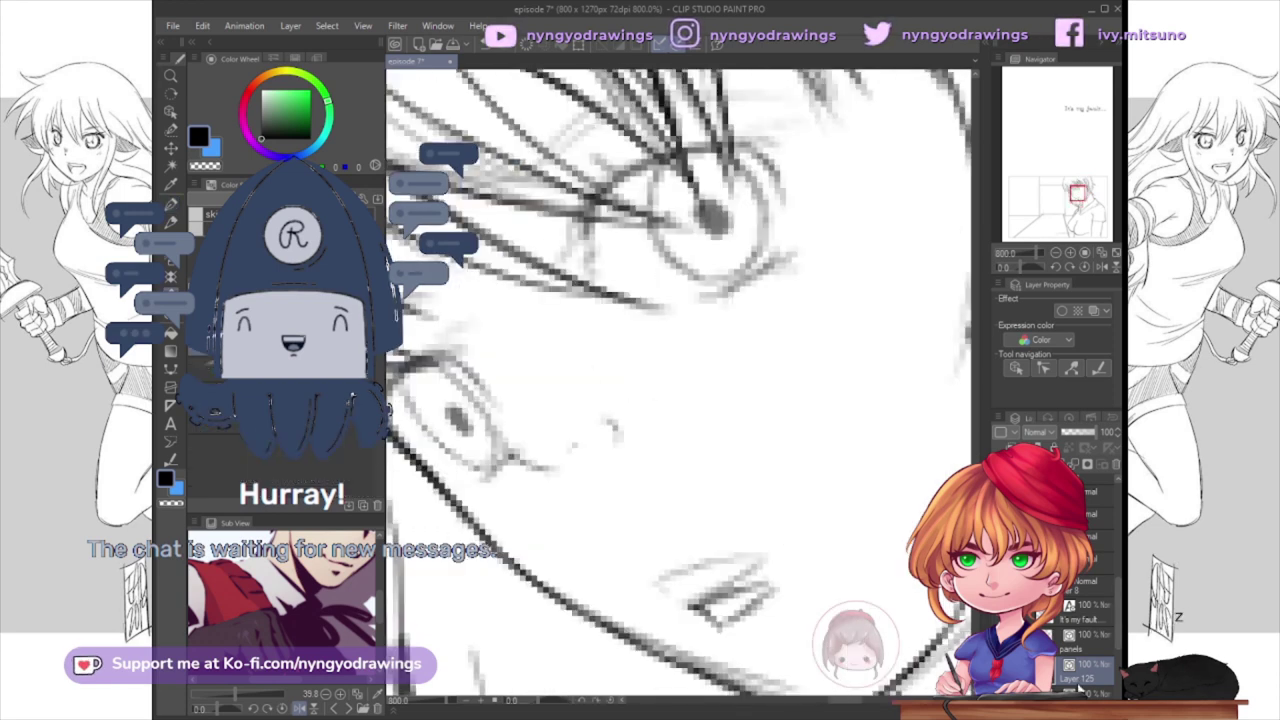
scroll(680, 400, left, 3)
scroll(700, 328, up, 2)
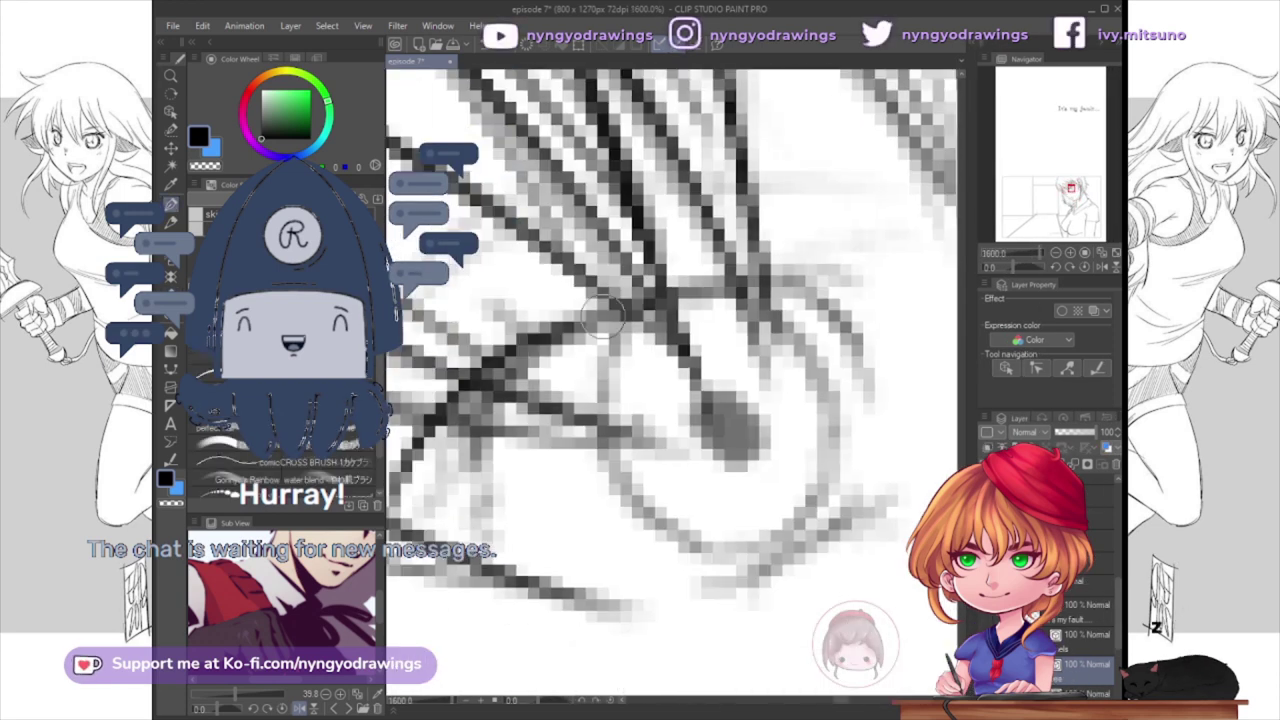
drag(700, 328, 434, 496)
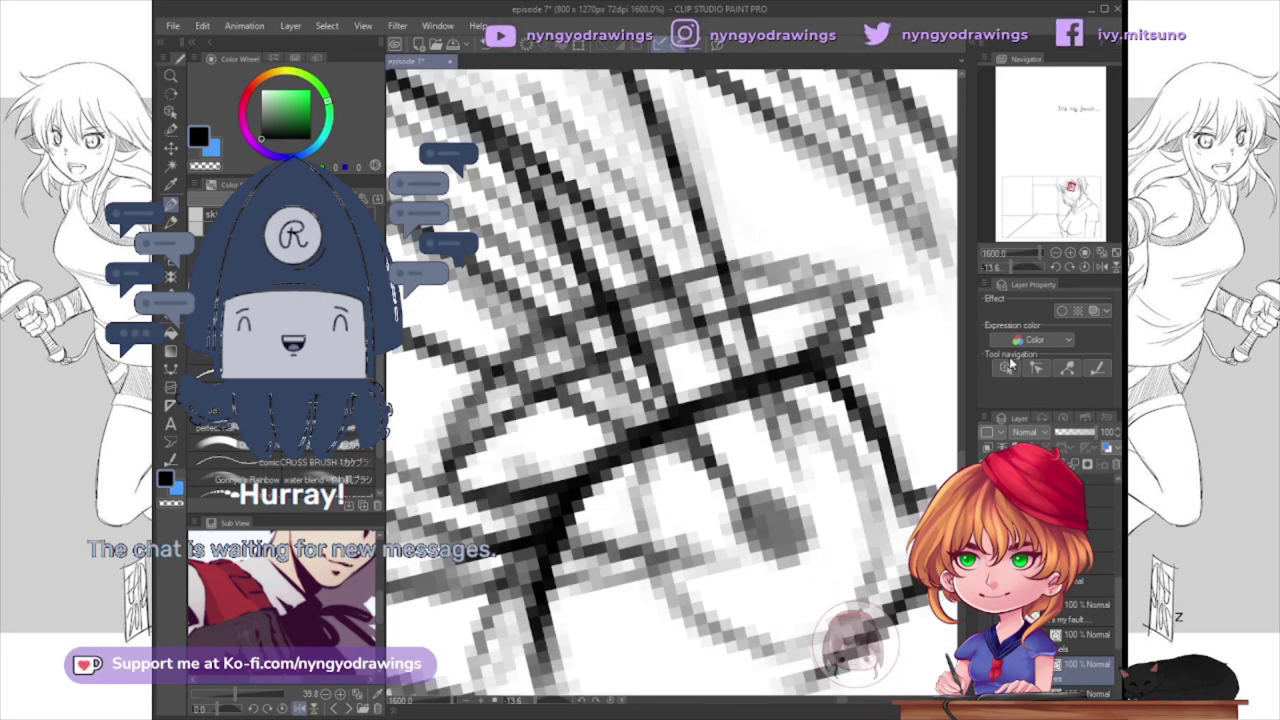
drag(937, 332, 608, 440)
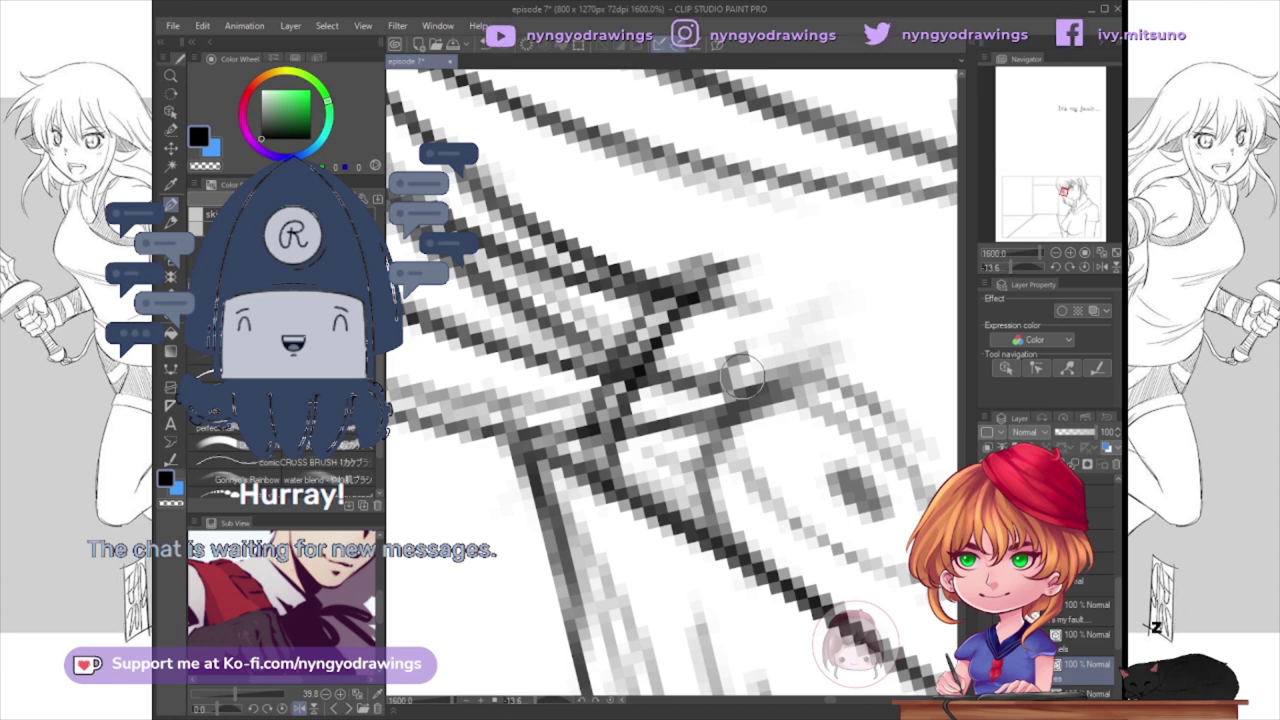
drag(742, 377, 700, 430)
Step: Lasso the sketched nose marks and reposition them between the eyes and the mouth with a transform
scroll(786, 391, up, 2)
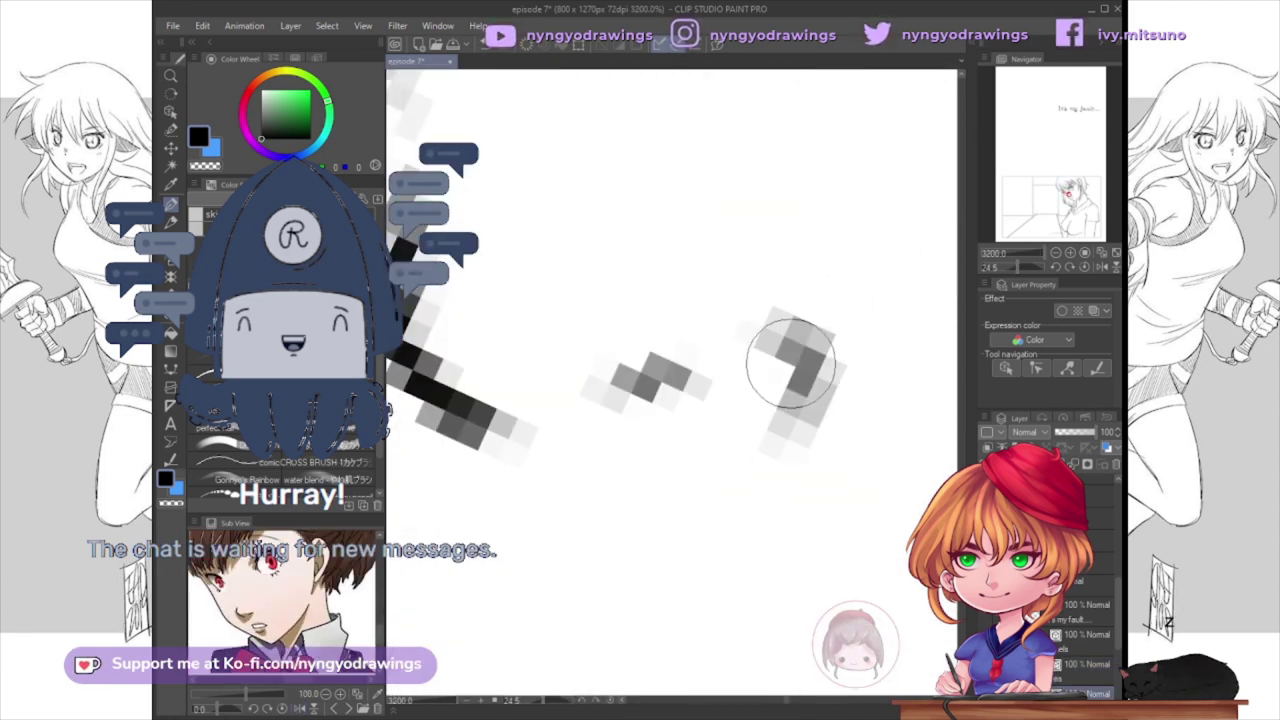
scroll(722, 455, down, 4)
key(m)
drag(640, 480, 650, 485)
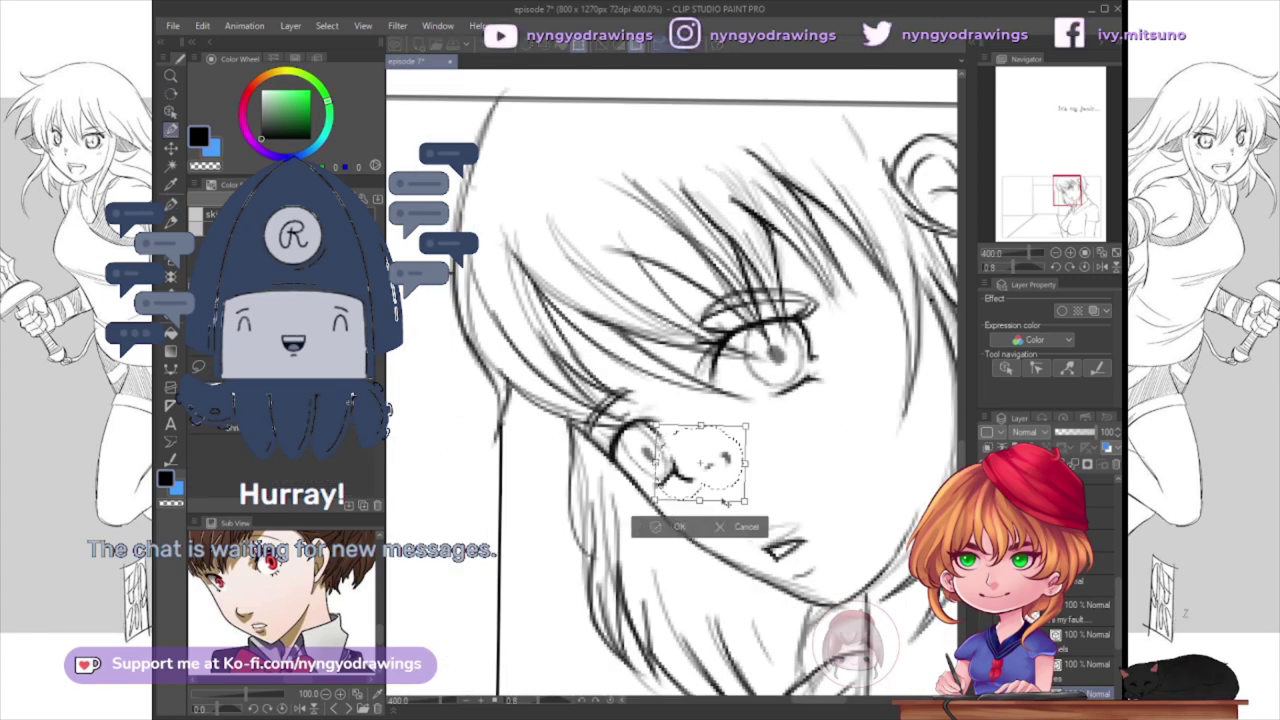
key(ctrl+t)
key(Return)
Step: Select the area around the larger eye's linework
scroll(785, 564, down, 4)
key(u)
mouse_move(541, 155)
mouse_down()
mouse_move(636, 294)
mouse_move(800, 433)
mouse_up()
scroll(698, 337, up, 4)
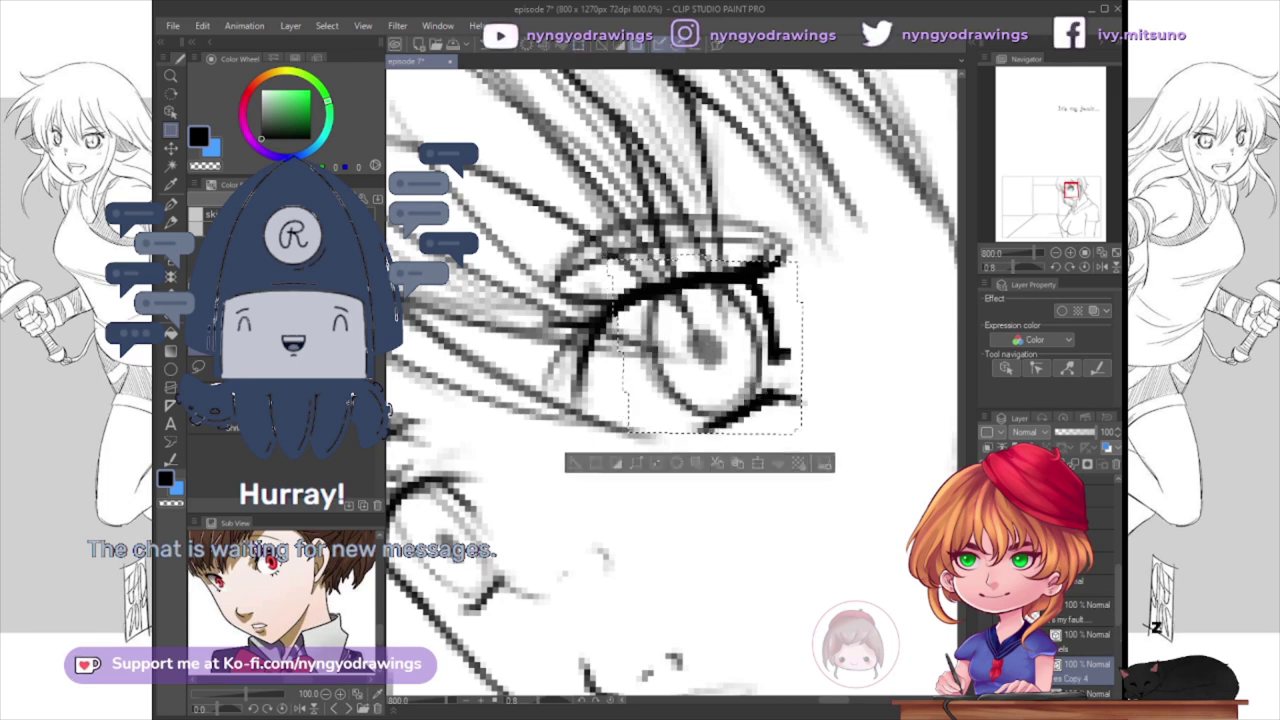
Step: Refine the larger eye's outer corner and ink the iris outlines of both eyes
scroll(700, 360, up, 4)
key(b)
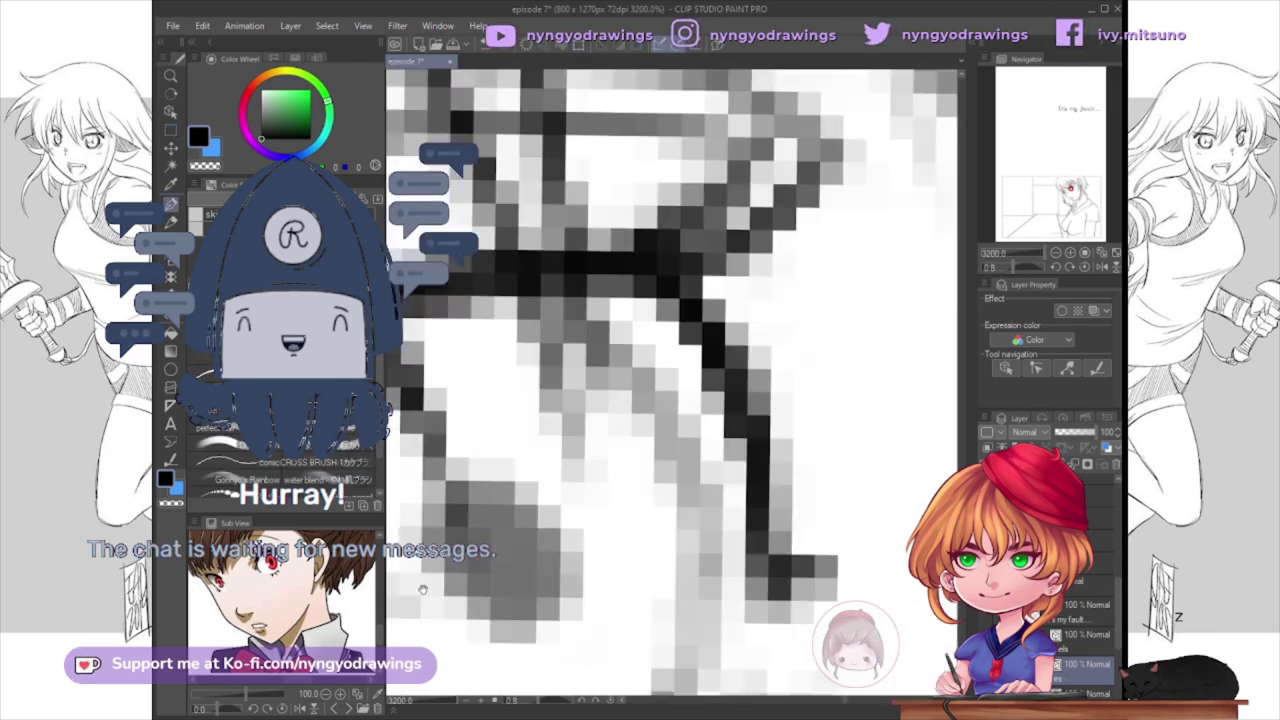
drag(652, 413, 760, 400)
scroll(760, 400, down, 6)
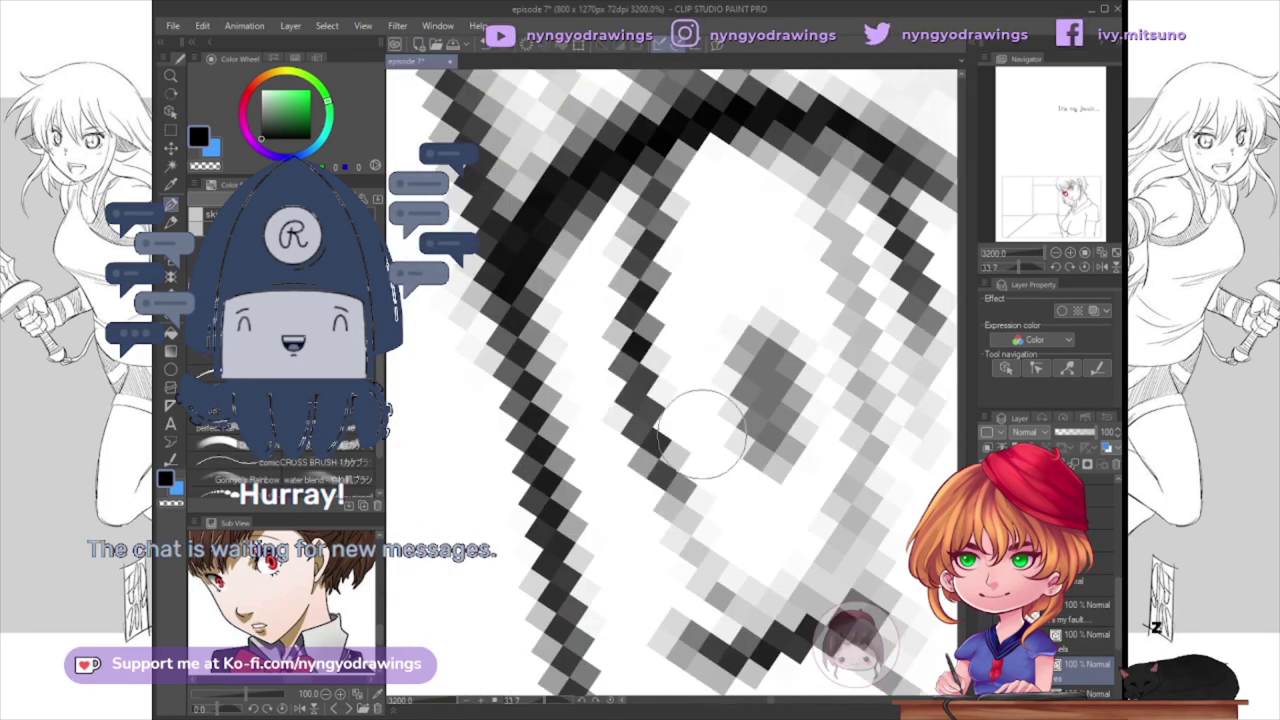
drag(670, 380, 854, 529)
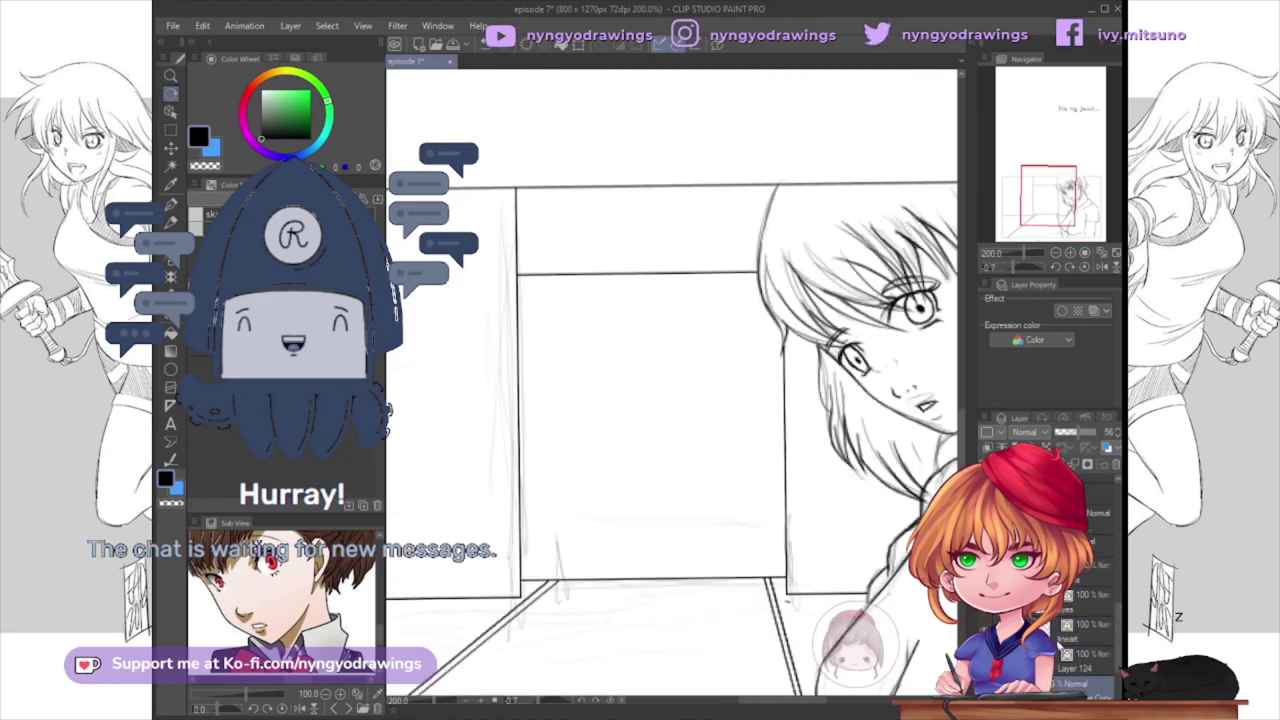
Step: Fill the side walls behind the character with grey and cover them with the Brick material at a reduced scale
click(1092, 650)
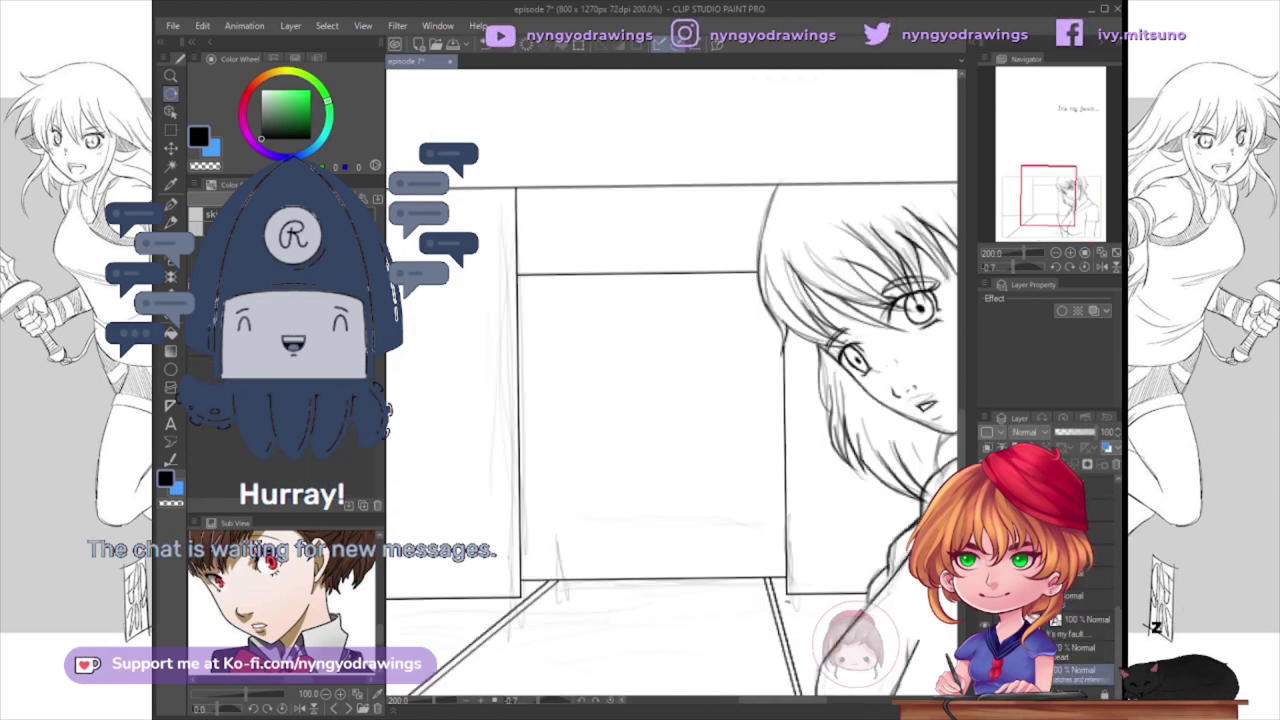
drag(853, 418, 600, 330)
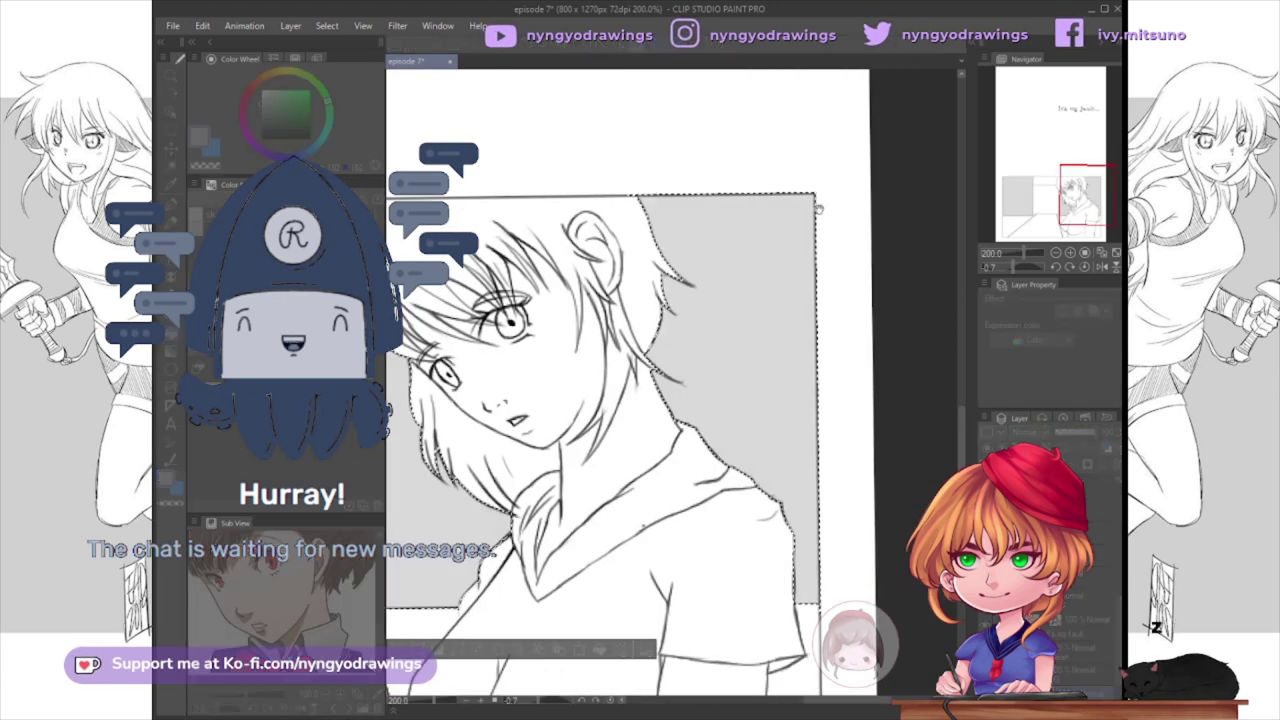
click(866, 345)
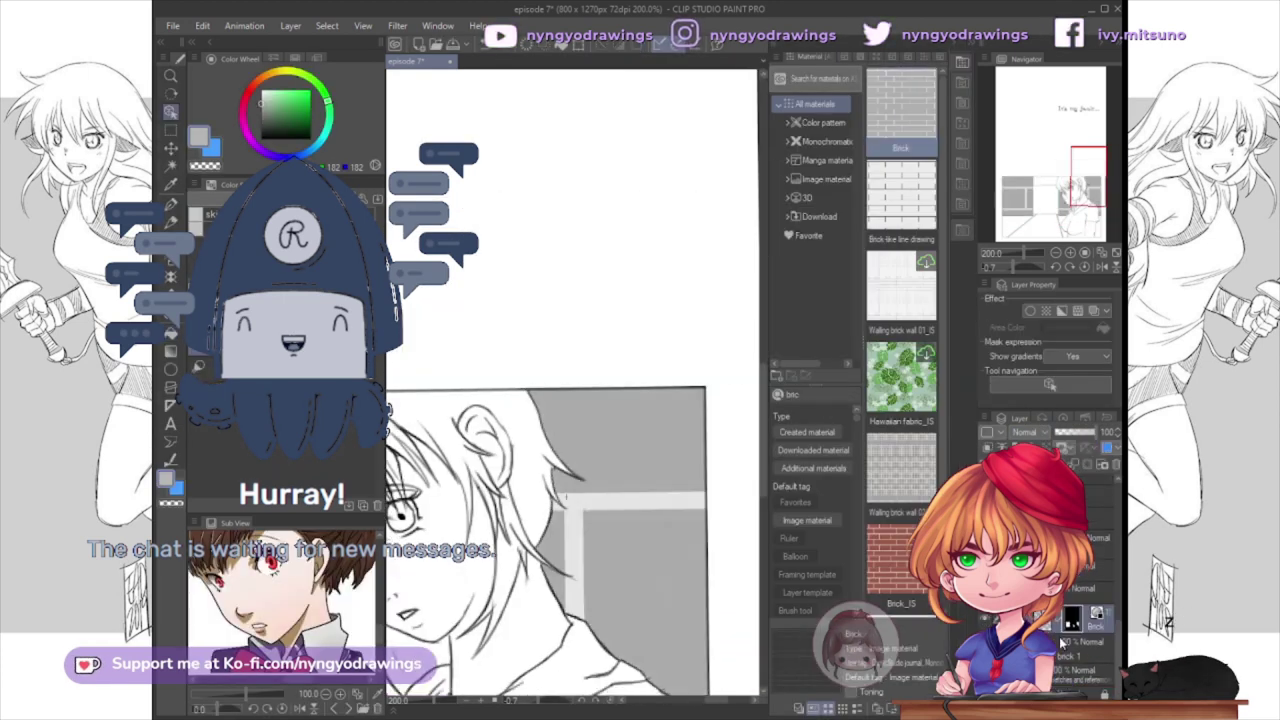
scroll(560, 380, down, 3)
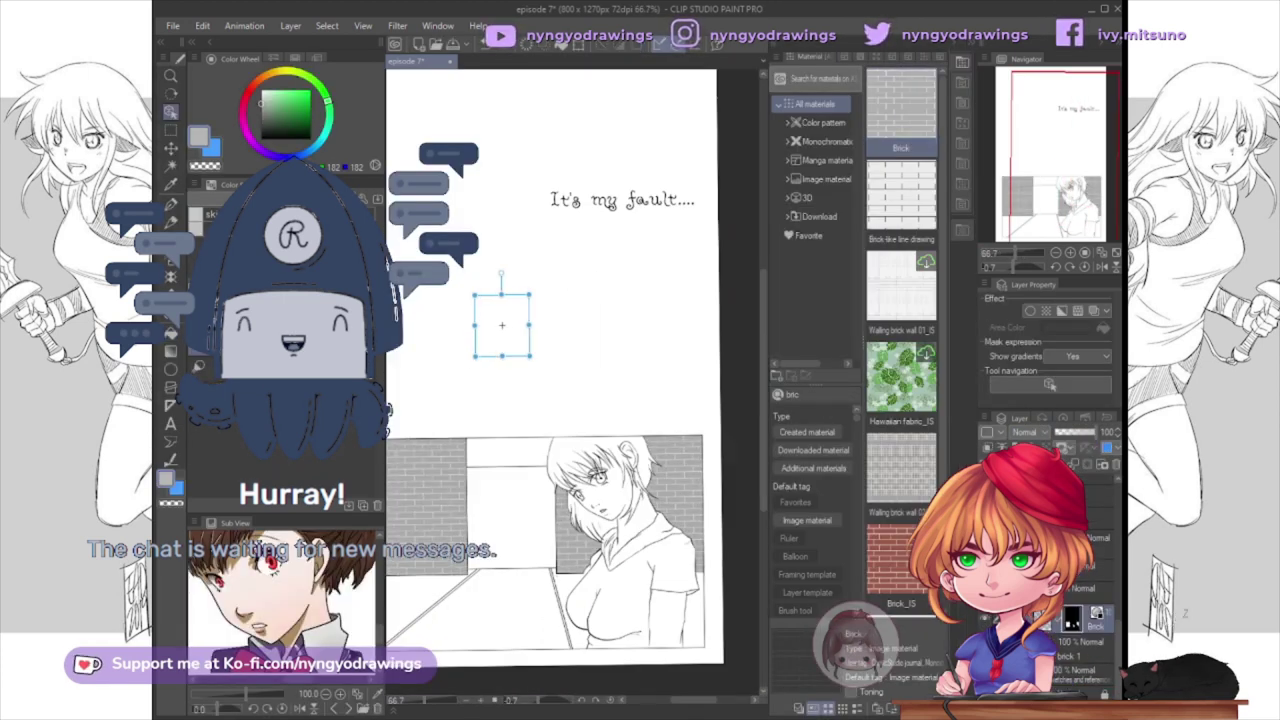
Step: Fill the far wall between the side walls with darker grey and overlay it with the Brick material in smaller bricks
click(171, 352)
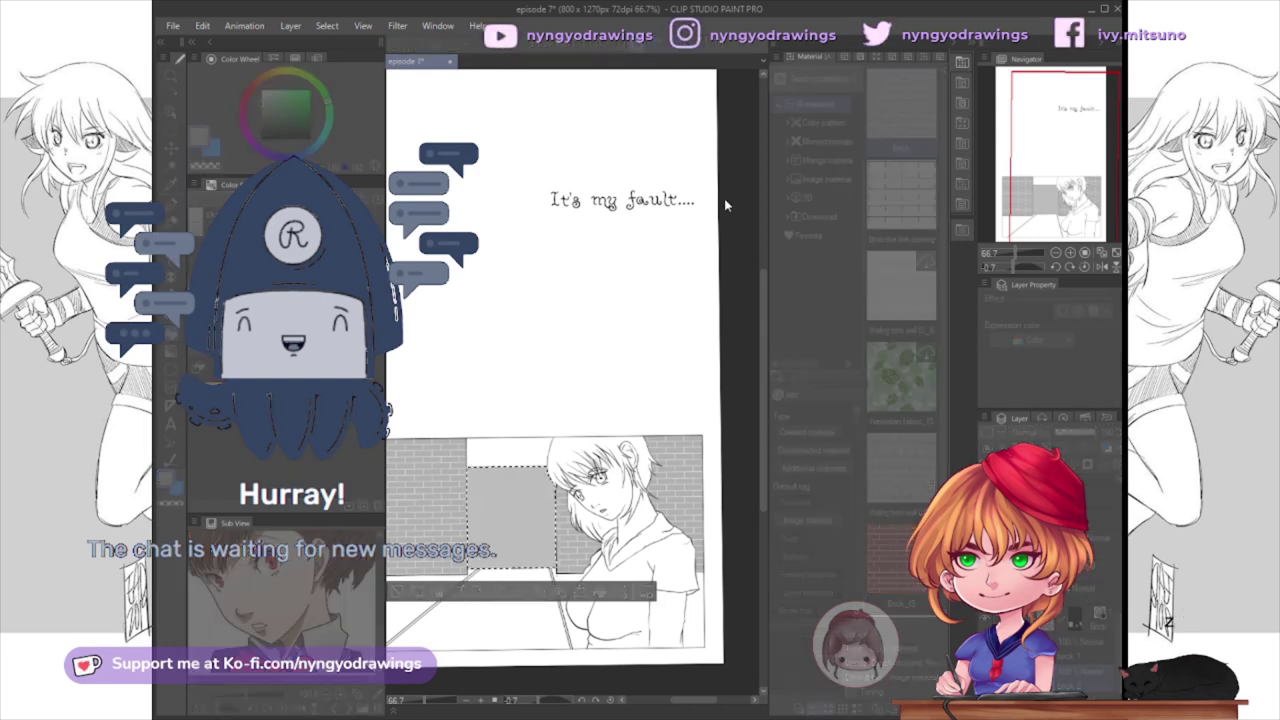
scroll(595, 305, up, 5)
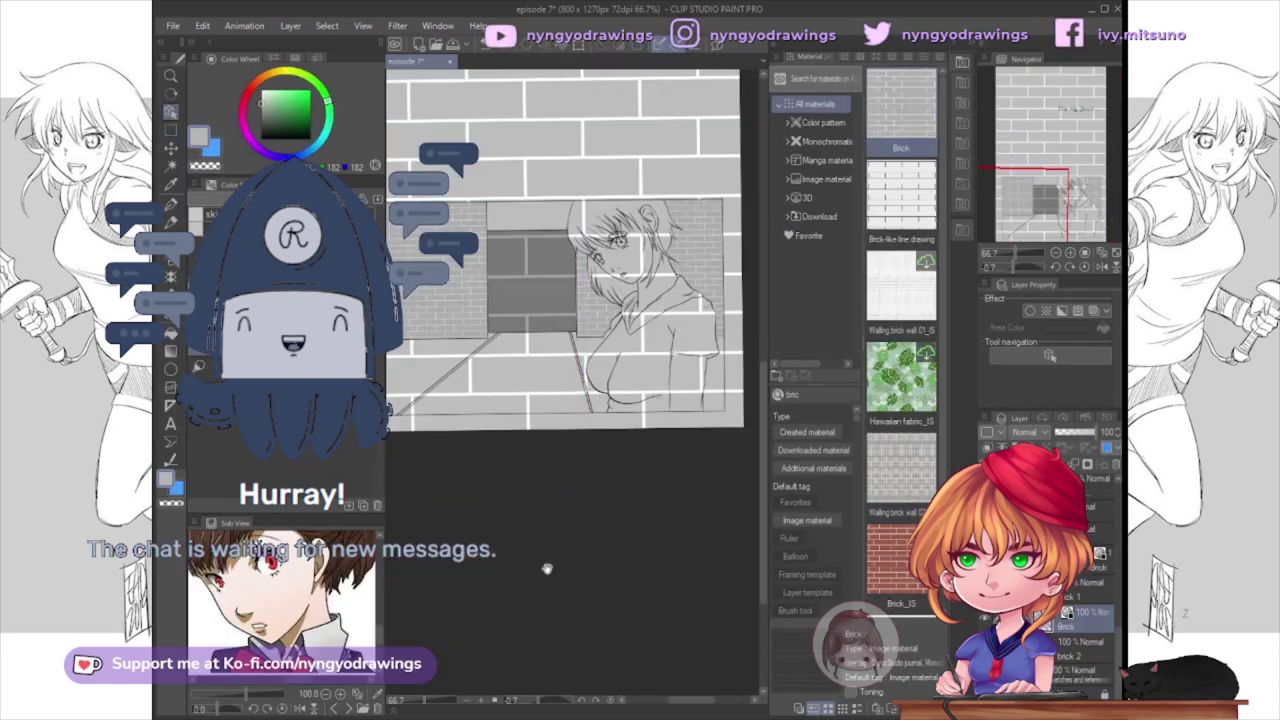
scroll(645, 455, down, 5)
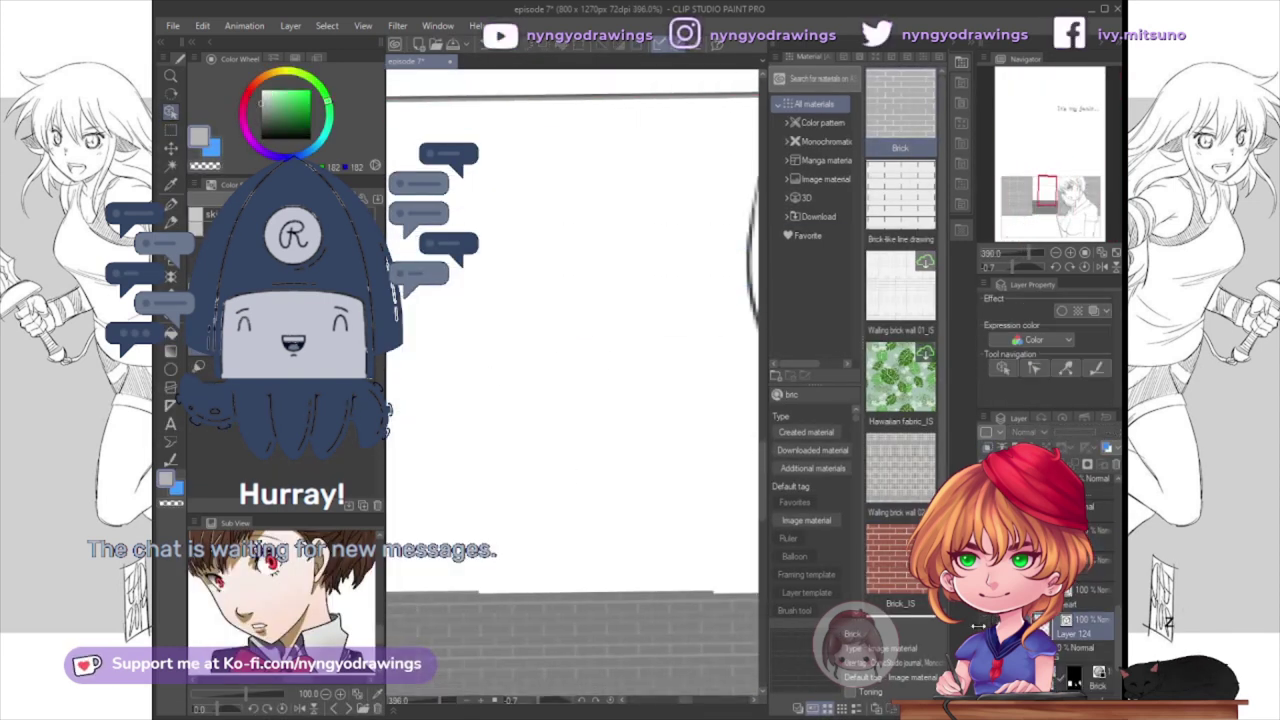
Step: Draw straight black lines along the far wall's top edge and the adjoining side wall on Layer 124
key(ctrl+t)
scroll(675, 410, up, 6)
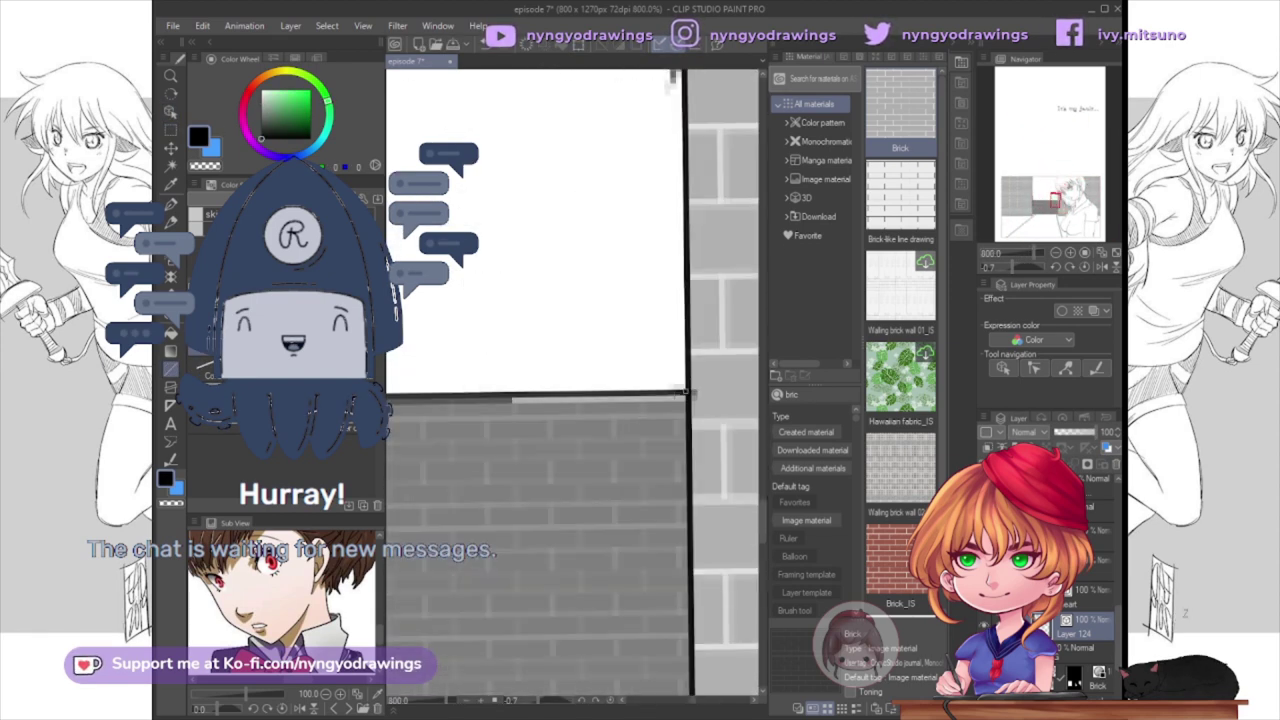
drag(452, 396, 668, 342)
scroll(668, 342, down, 4)
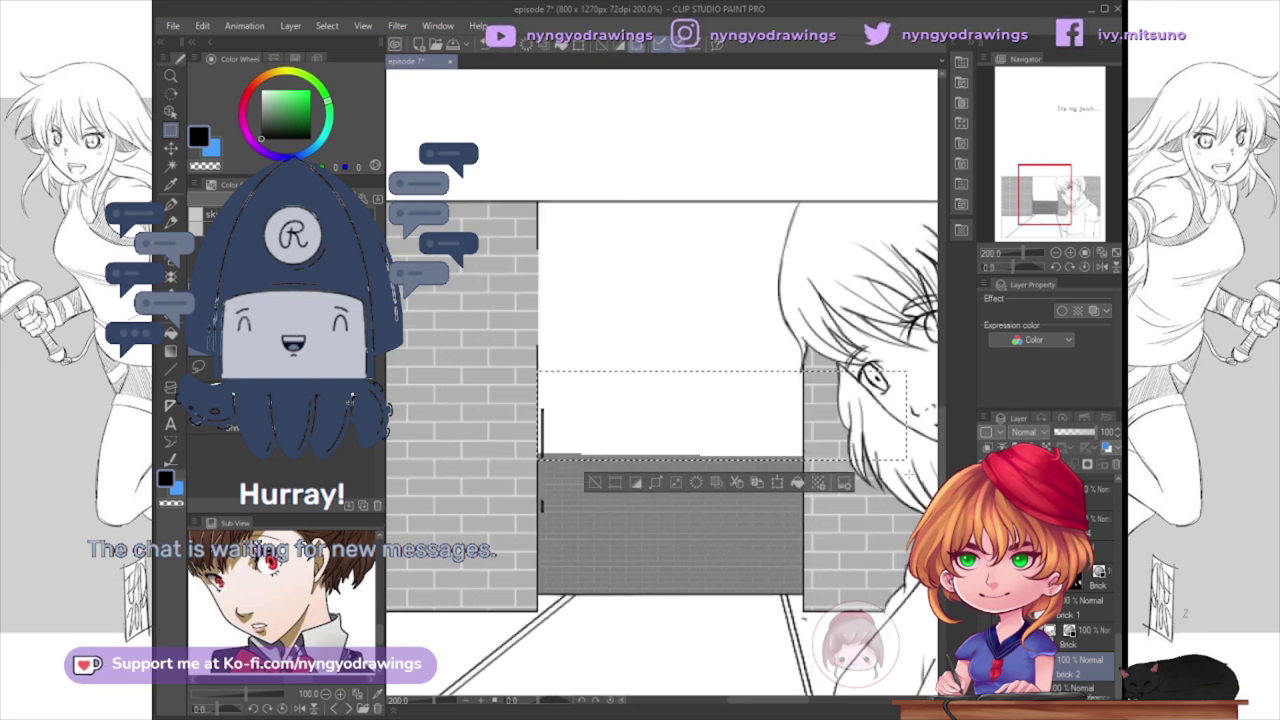
Step: Trim the uneven brick fill above the far wall's top line and finish the neighbouring side wall's edge line
scroll(657, 400, up, 4)
drag(657, 400, 697, 541)
scroll(786, 466, down, 5)
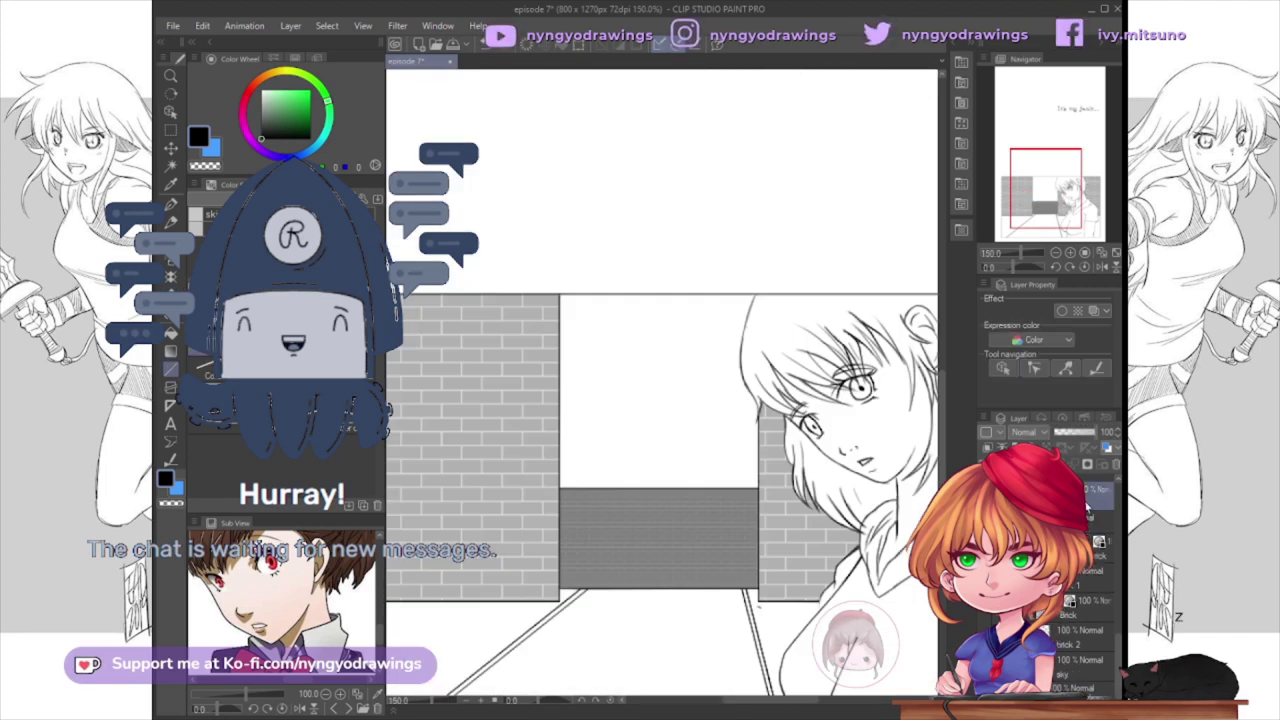
Step: Place the MM08-cloud 42 material as sky and the scaled-down Far away trees black material behind the far wall
drag(900, 195, 600, 400)
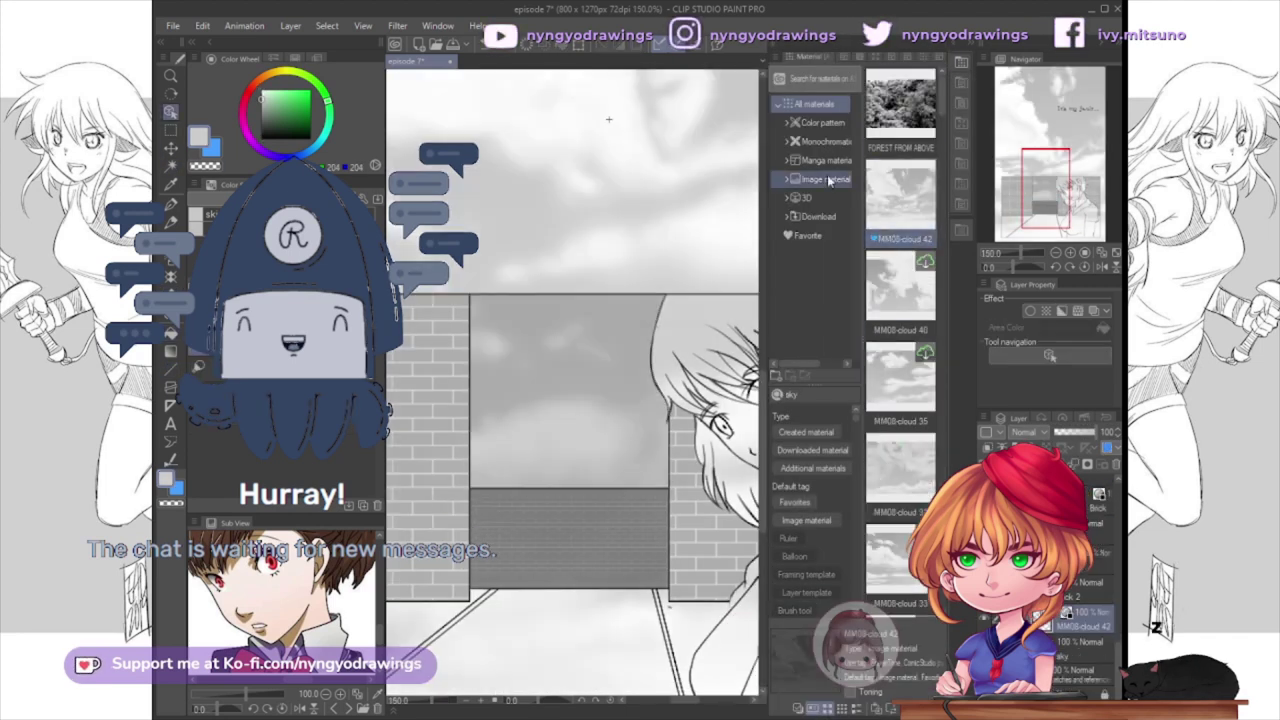
scroll(490, 213, down, 3)
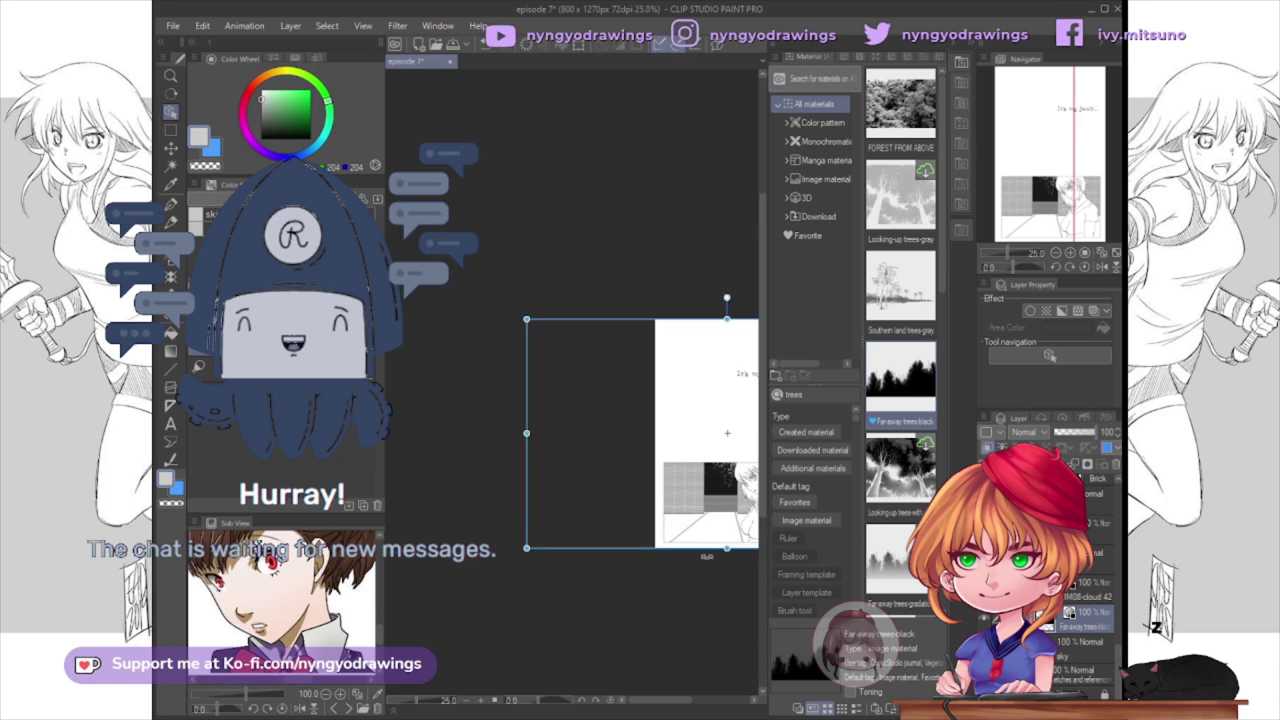
scroll(596, 455, down, 5)
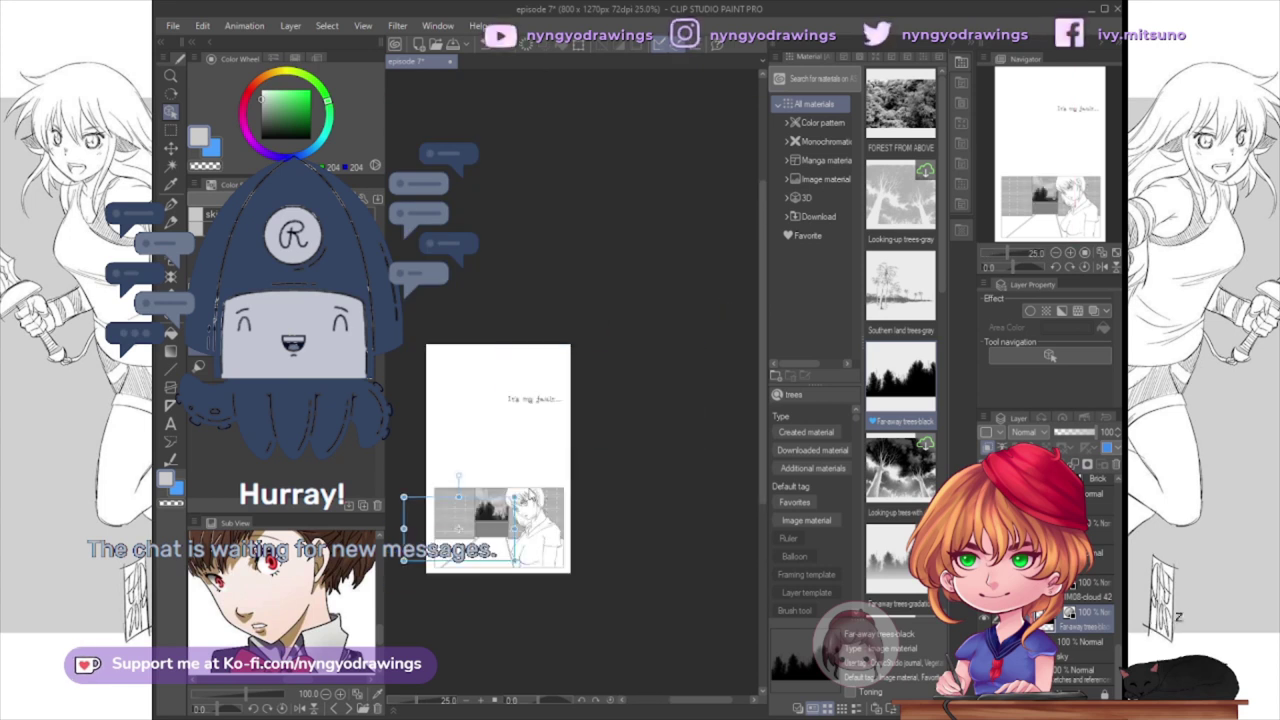
scroll(596, 455, up, 1)
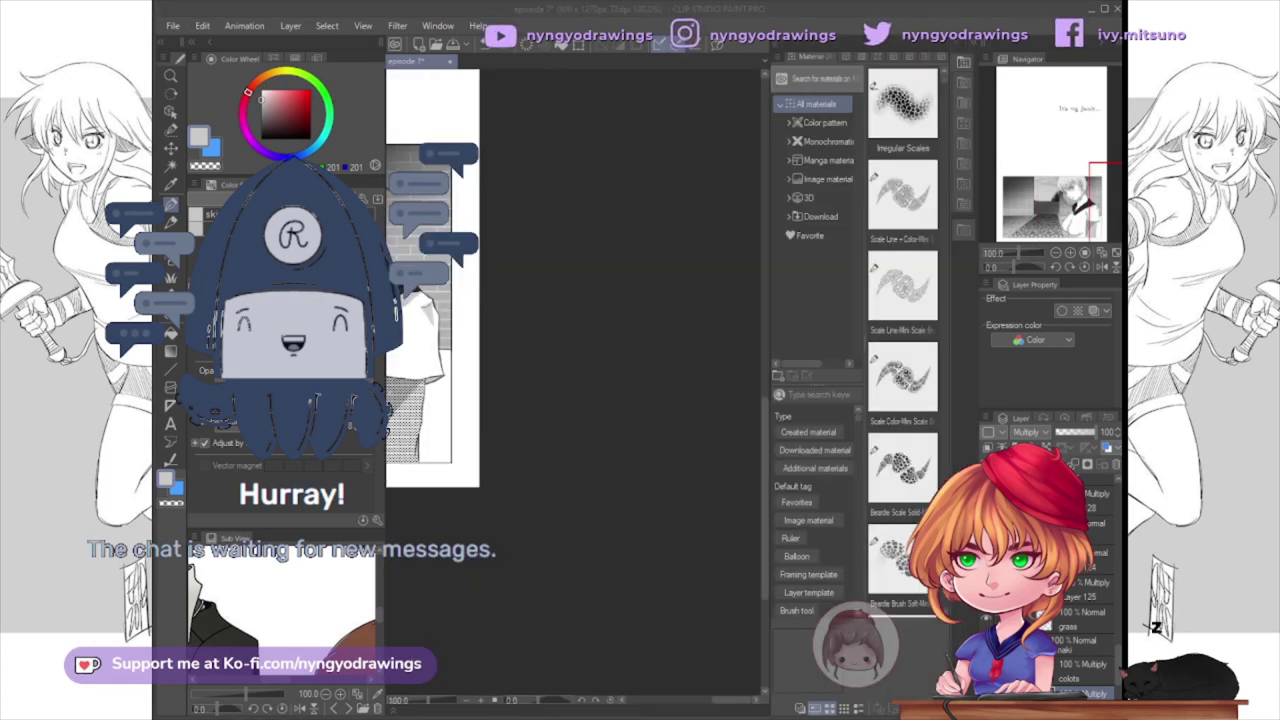
Step: Draw a diagonal black line beside the character's sleeve toward the panel border on the lineart layer
key(ctrl+minus)
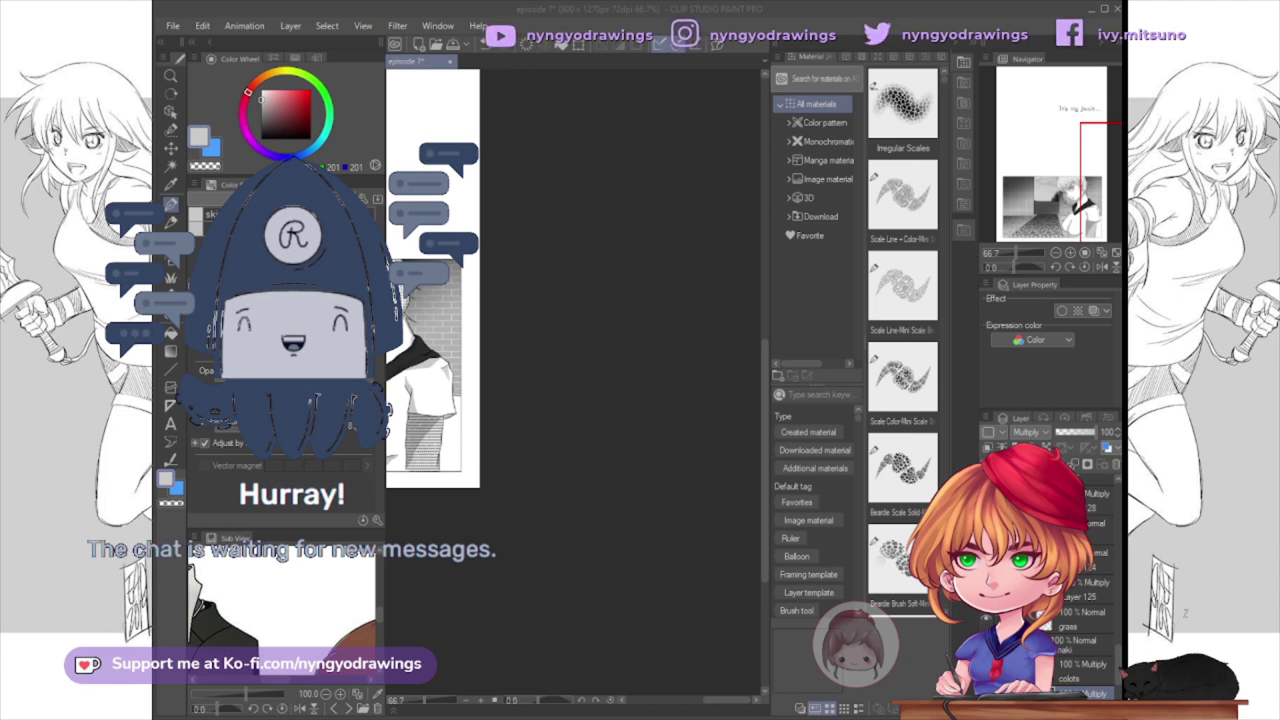
scroll(629, 500, up, 8)
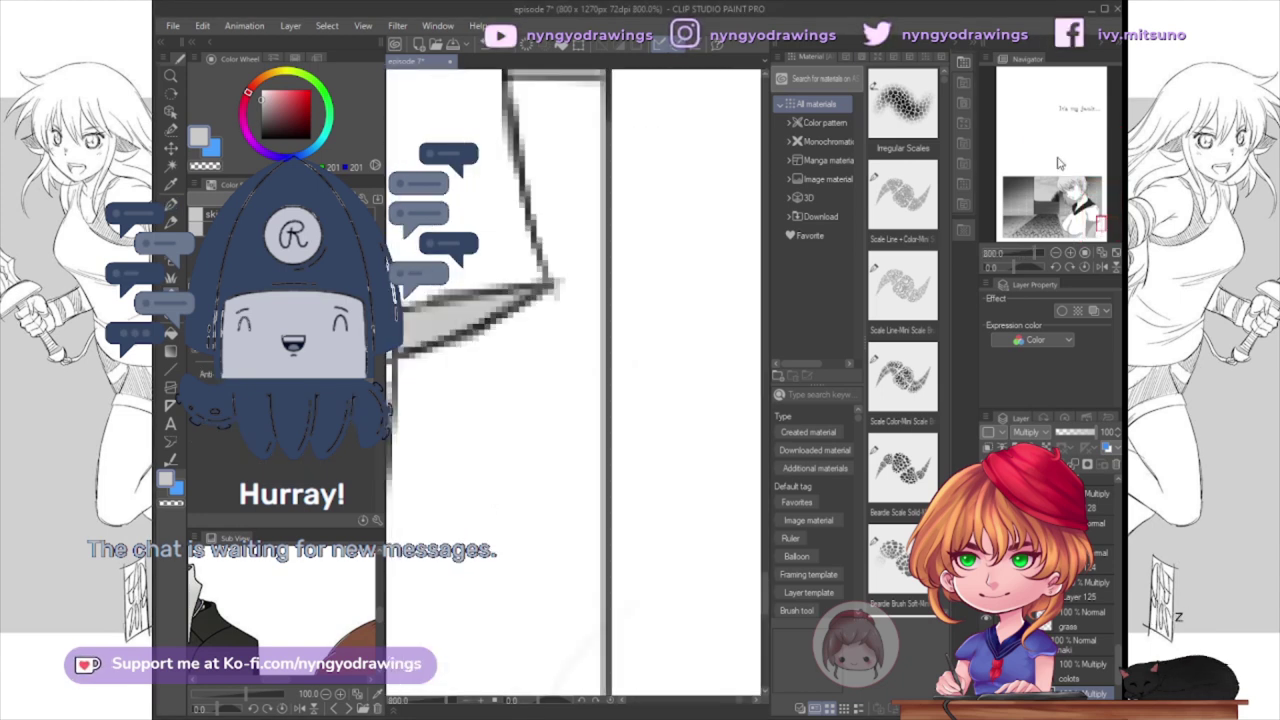
mouse_move(714, 194)
mouse_down()
mouse_move(602, 190)
mouse_move(850, 410)
mouse_up()
key(p)
key(ctrl+z)
key(ctrl+z)
scroll(586, 380, down, 2)
scroll(740, 505, up, 5)
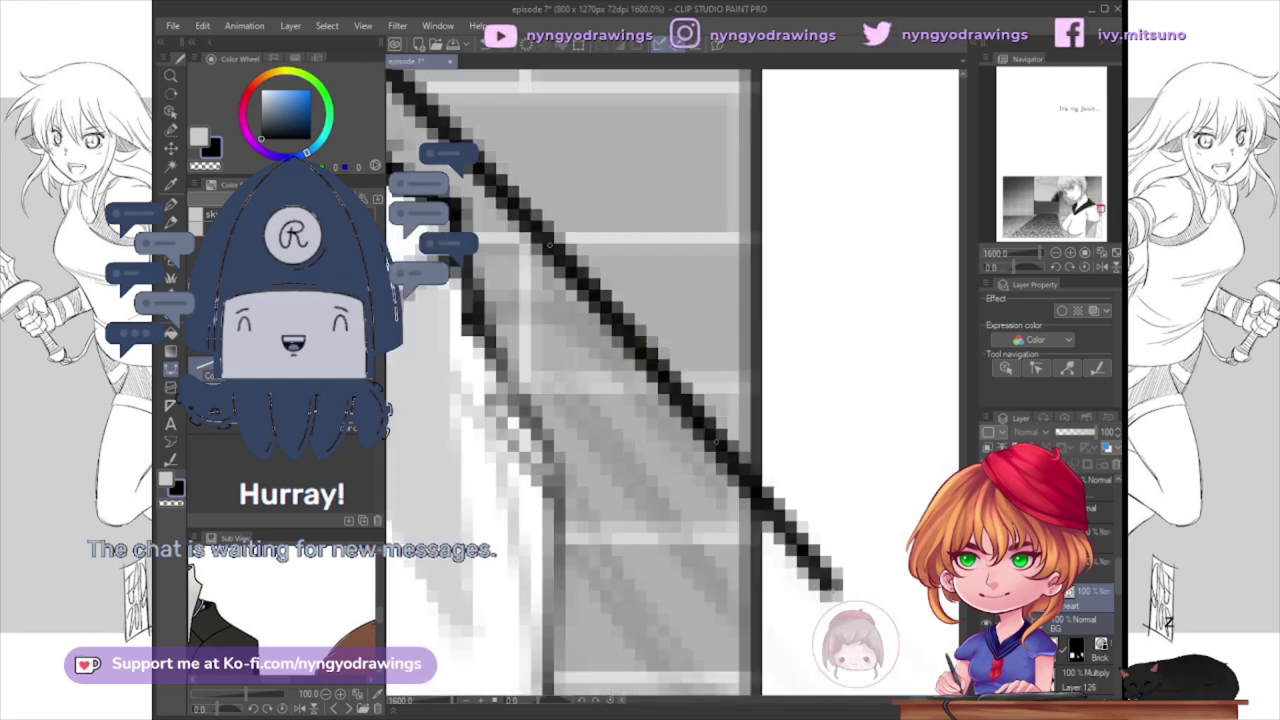
Step: Adjust the diagonal line's control points so that it ends at the panel border
drag(452, 394, 882, 450)
click(723, 505)
scroll(709, 451, down, 3)
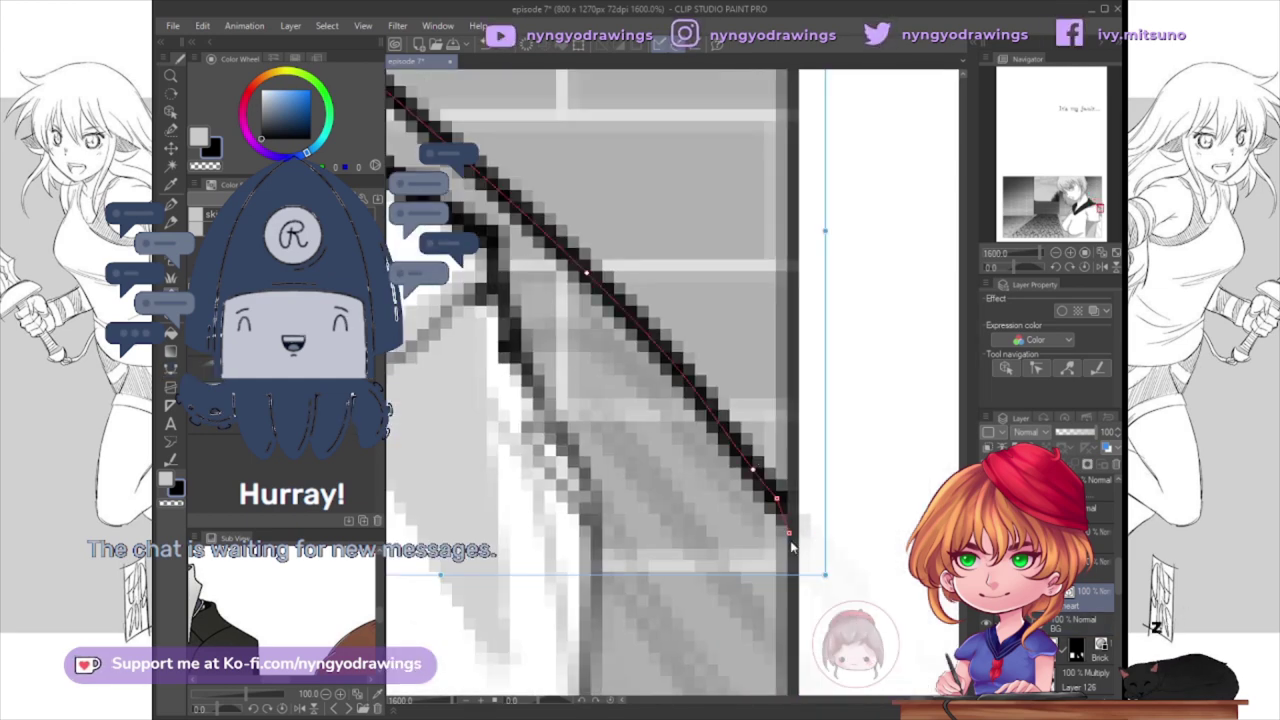
Step: Try drawing a steep pair of parallel diagonal lines beside the arm down to the panel's lower border
scroll(627, 288, left, 5)
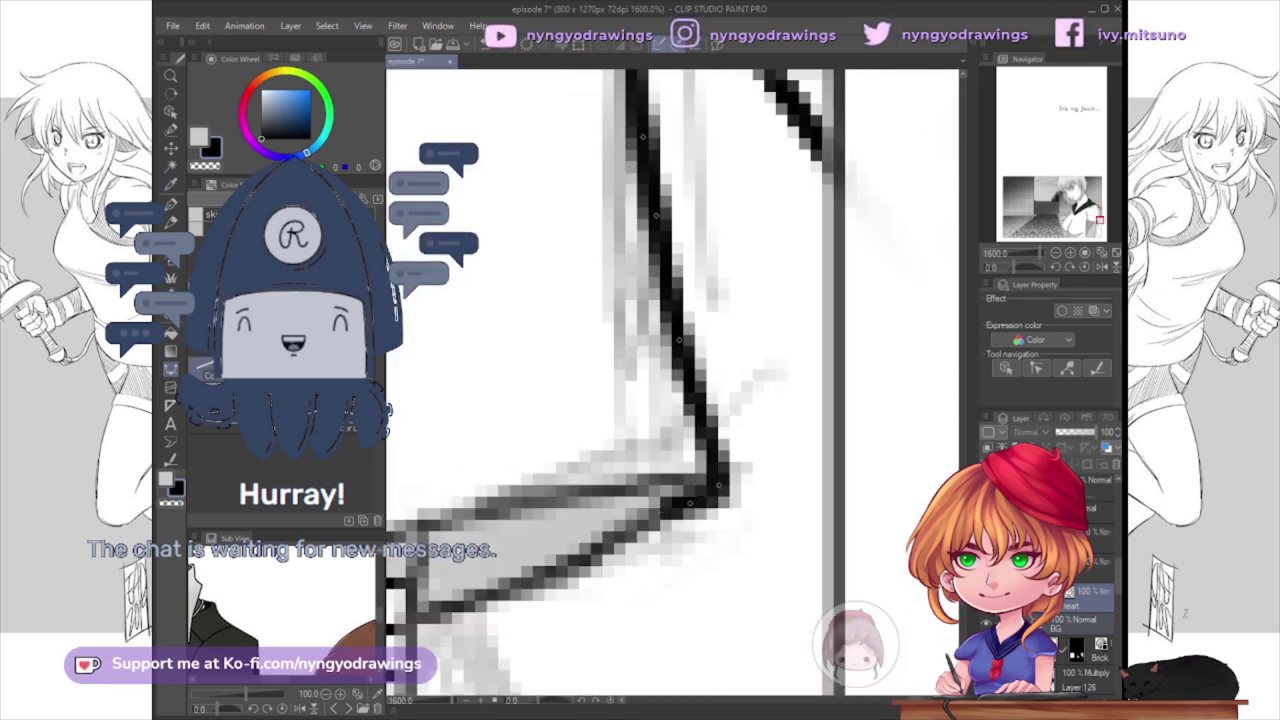
click(176, 462)
scroll(715, 458, right, 5)
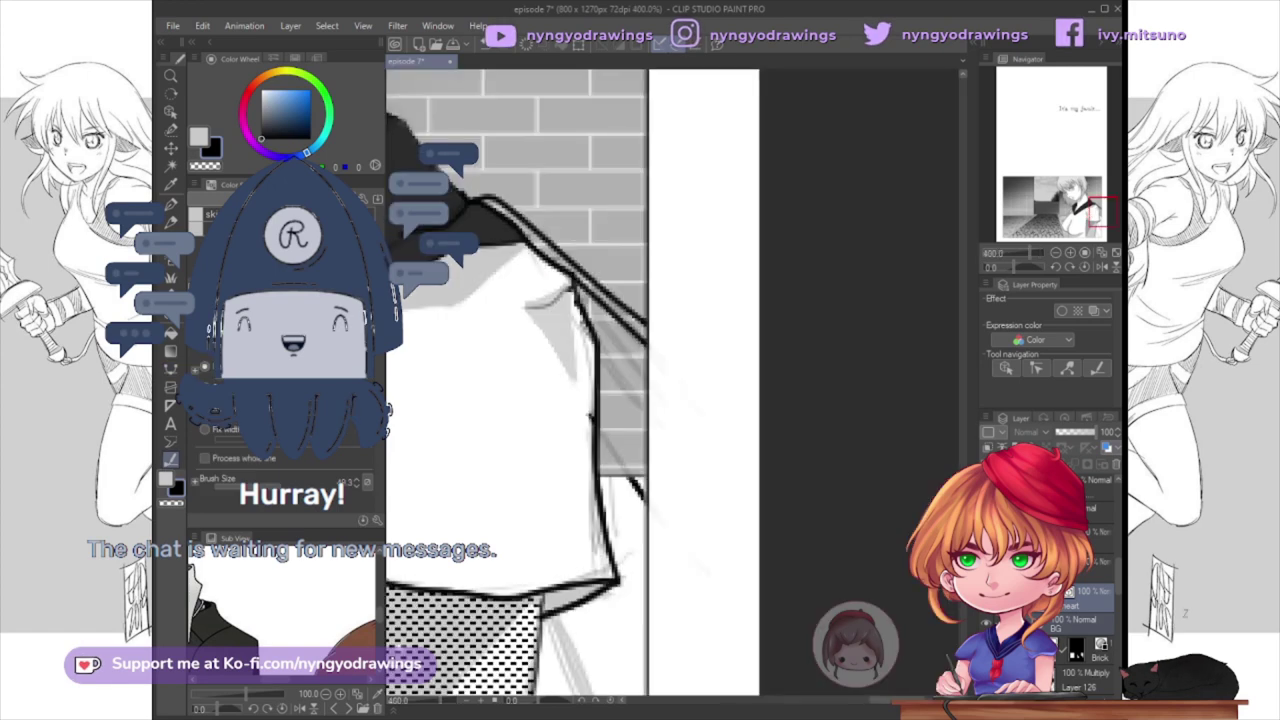
scroll(715, 458, down, 10)
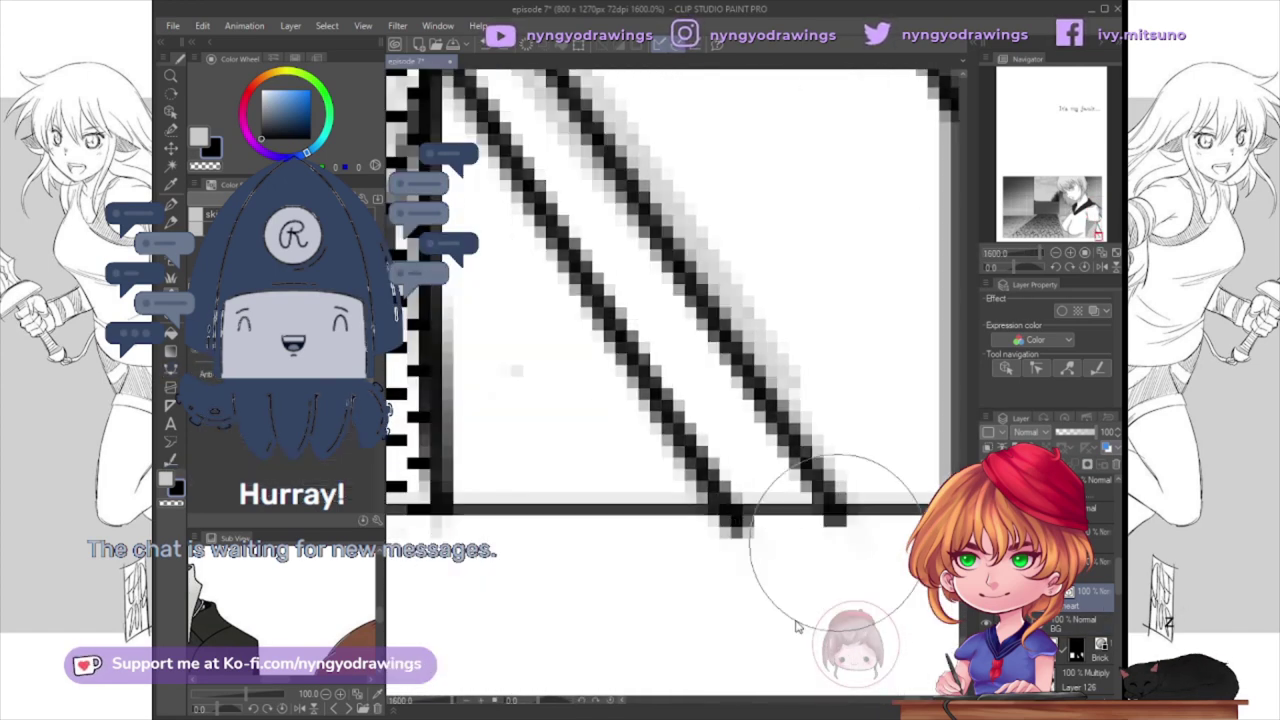
scroll(706, 510, down, 5)
scroll(677, 447, up, 3)
scroll(664, 513, down, 6)
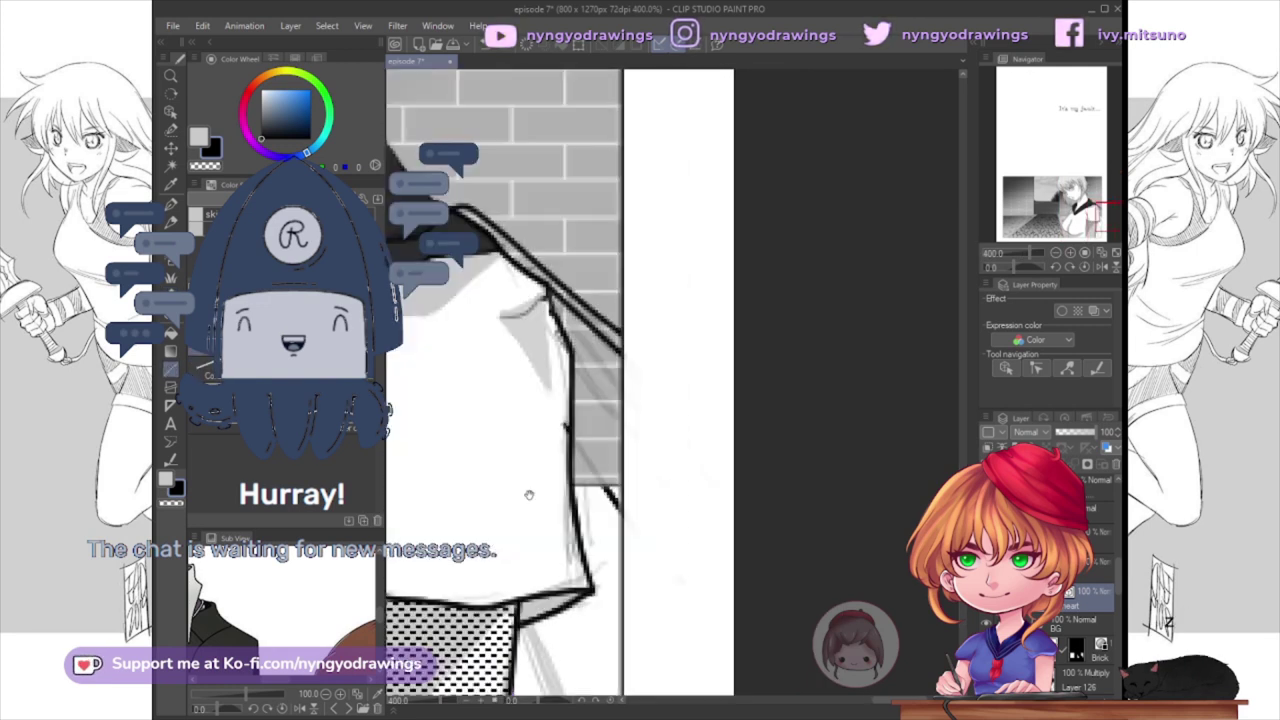
scroll(643, 348, up, 2)
key(ctrl+z)
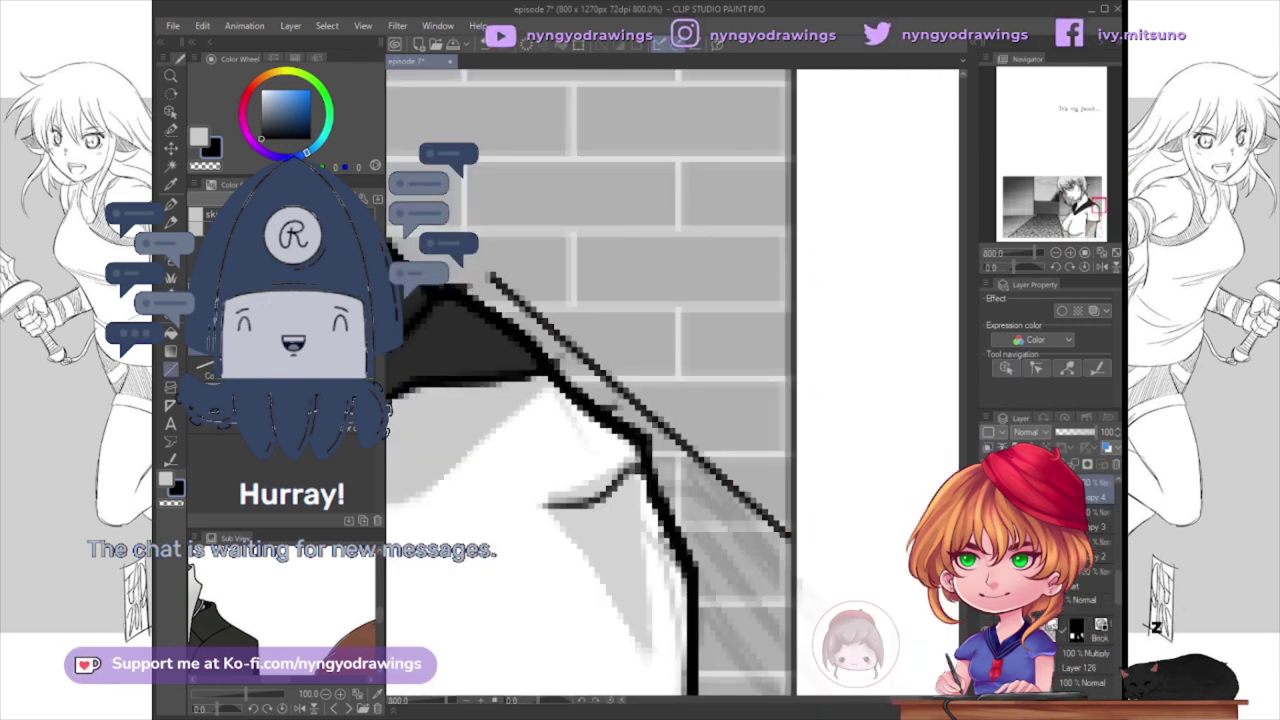
Step: Draw a second diagonal line parallel to the first beside the sleeve and place a duplicate of the pair lower along the sleeve
drag(794, 585, 624, 431)
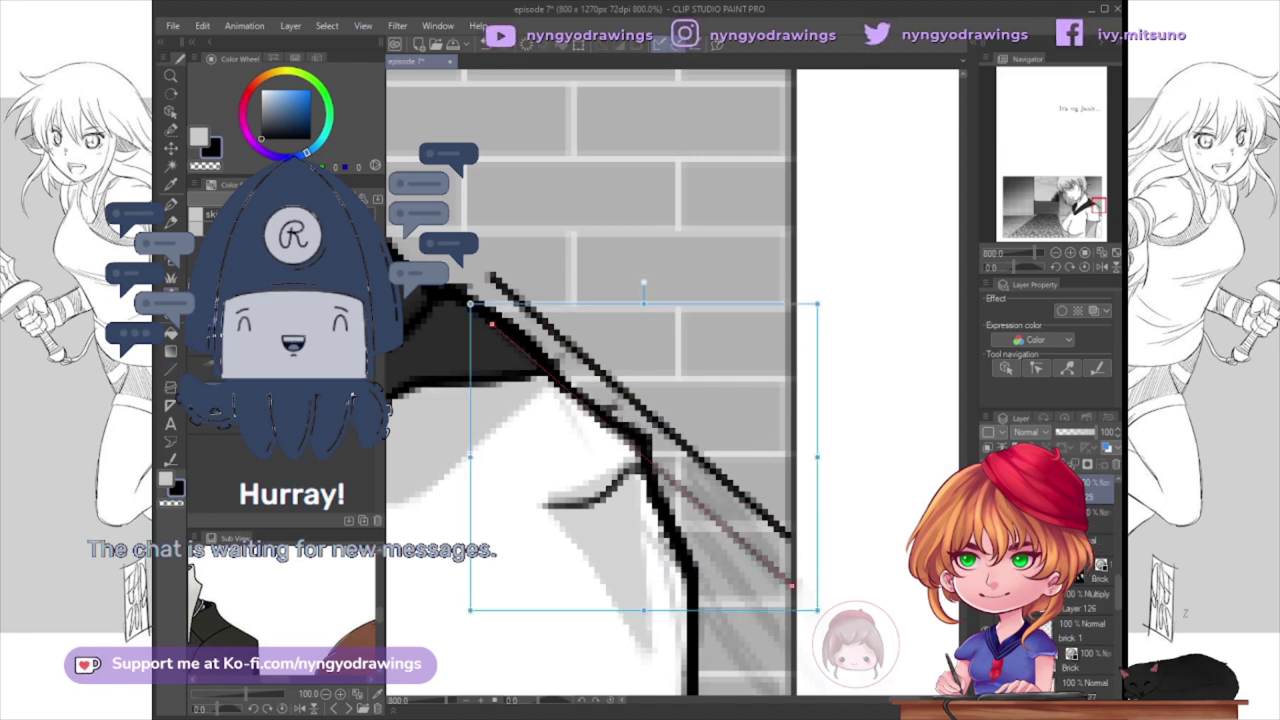
scroll(594, 382, down, 2)
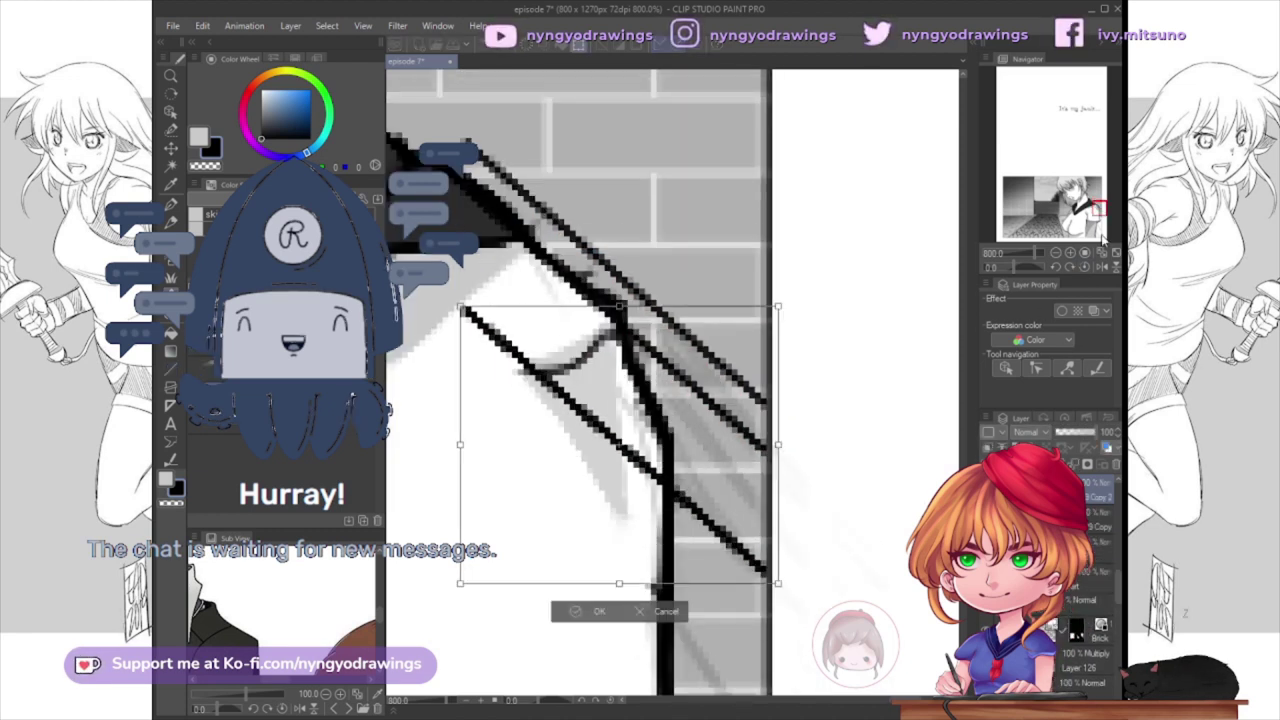
key(ctrl+z)
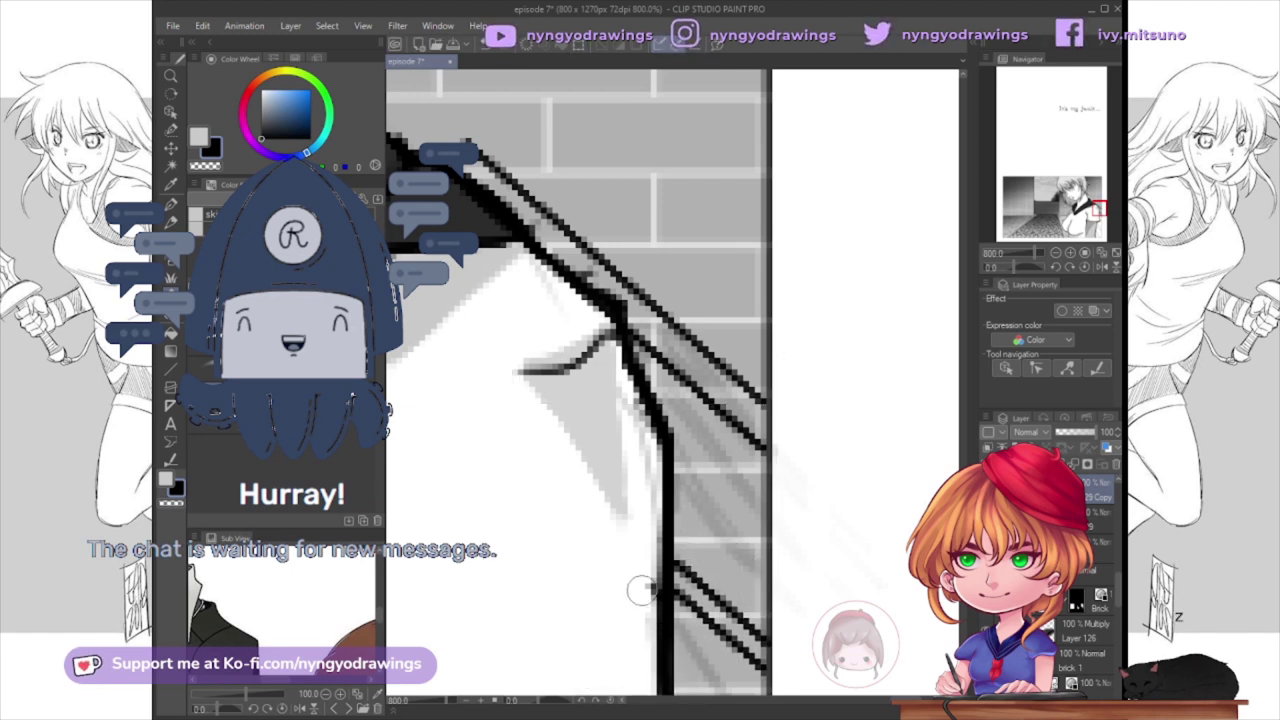
scroll(640, 590, right, 3)
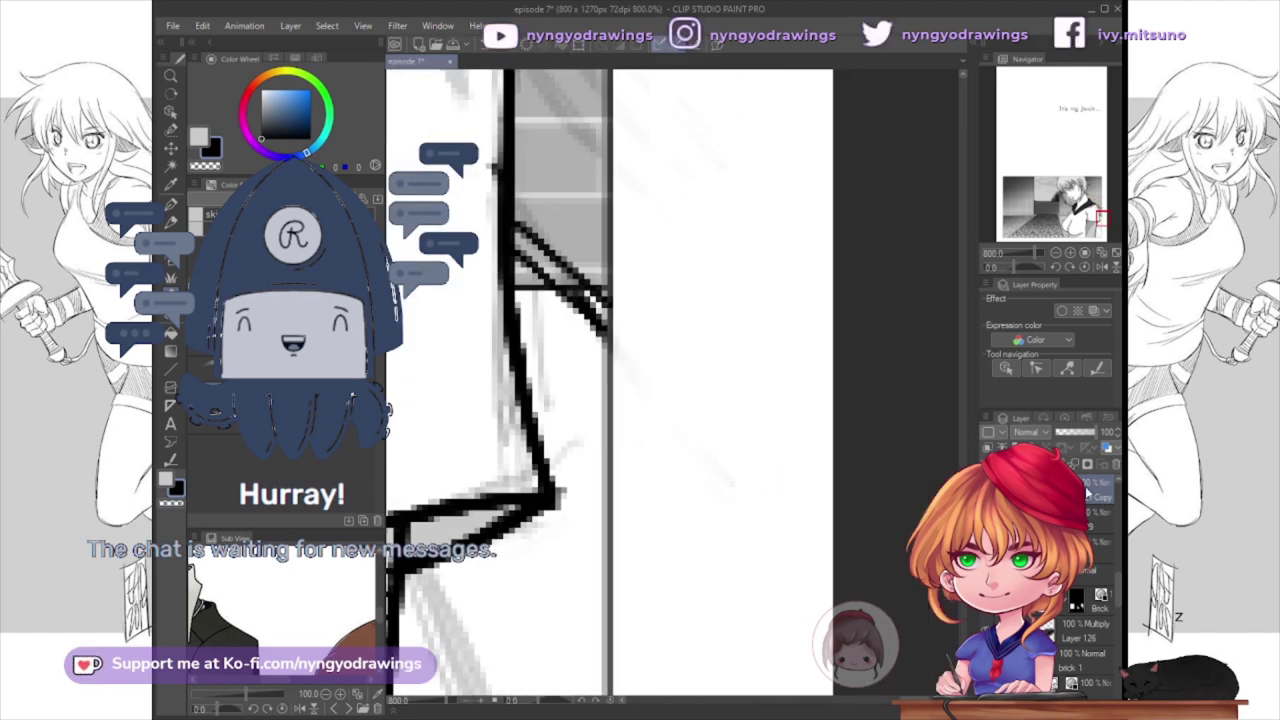
scroll(893, 543, down, 6)
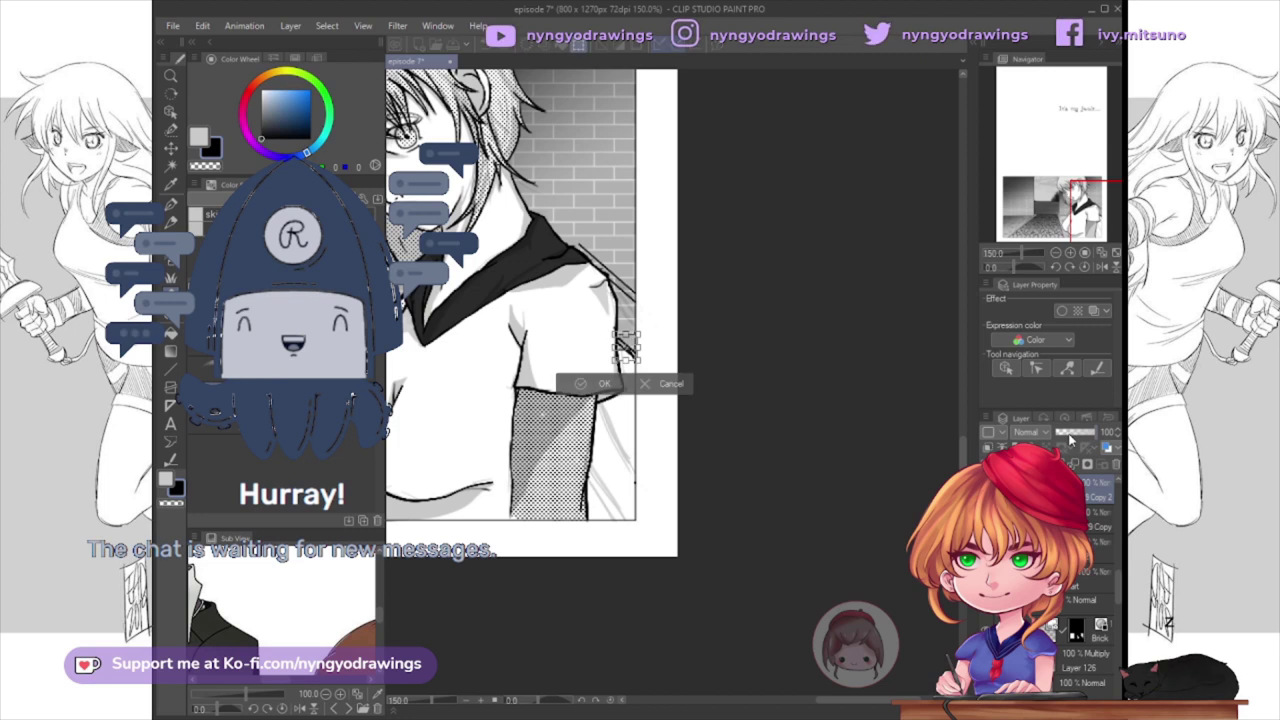
Step: Place another duplicate of the line pair farther down and align the uppermost line's end with the panel border
key(ctrl+t)
scroll(683, 423, up, 3)
scroll(623, 463, up, 2)
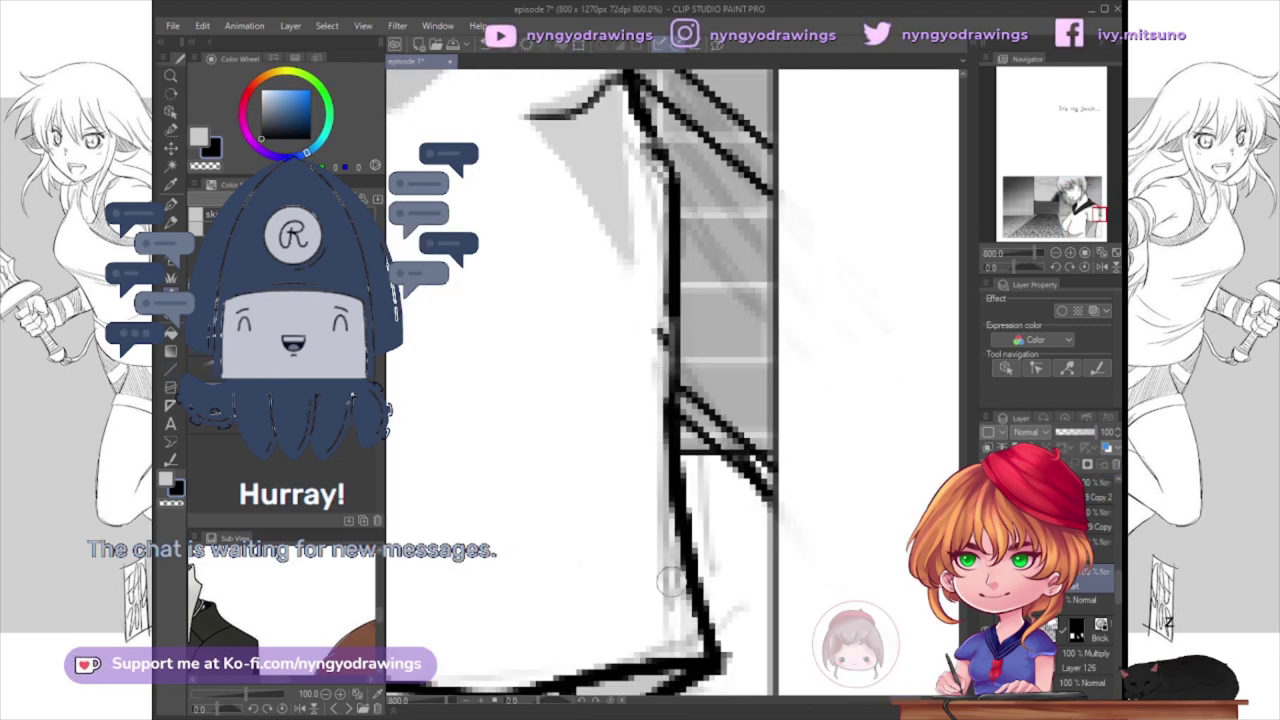
drag(642, 529, 738, 355)
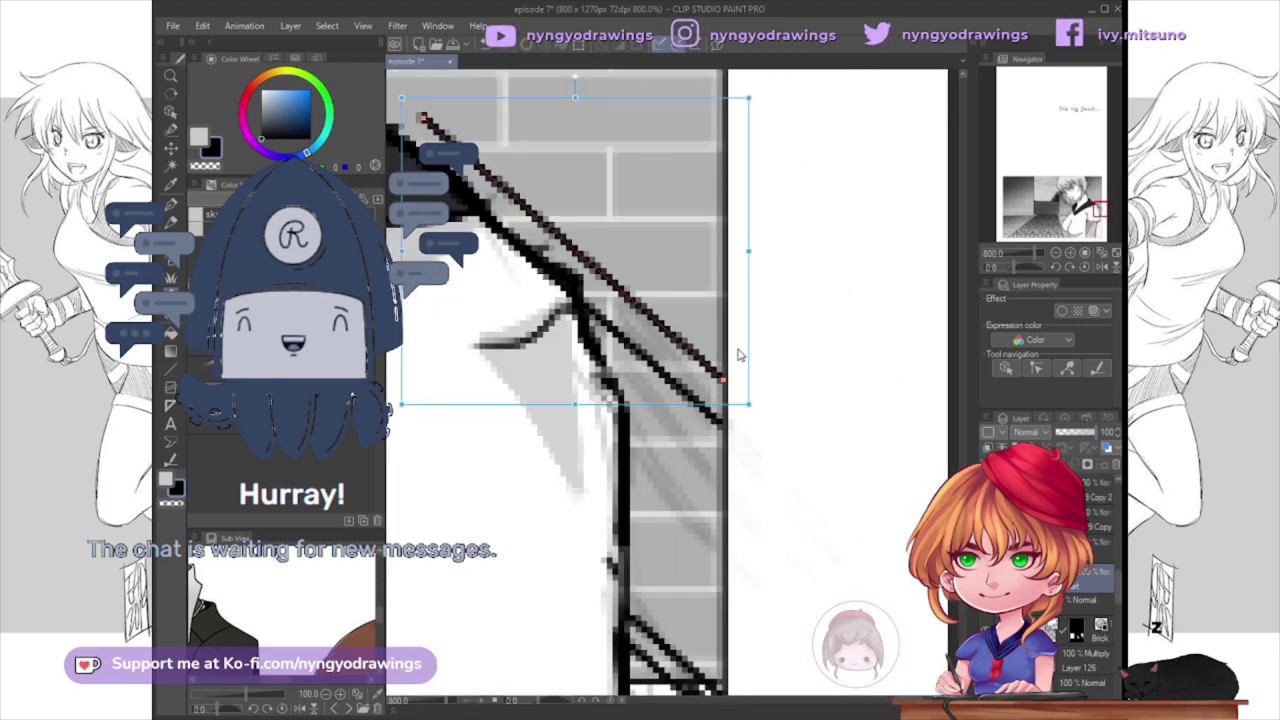
drag(679, 321, 820, 349)
key(Return)
Step: Add further duplicates of the line pair beside the arm down the panel, erasing the parts that overlap the arm
scroll(686, 420, up, 2)
drag(757, 443, 590, 425)
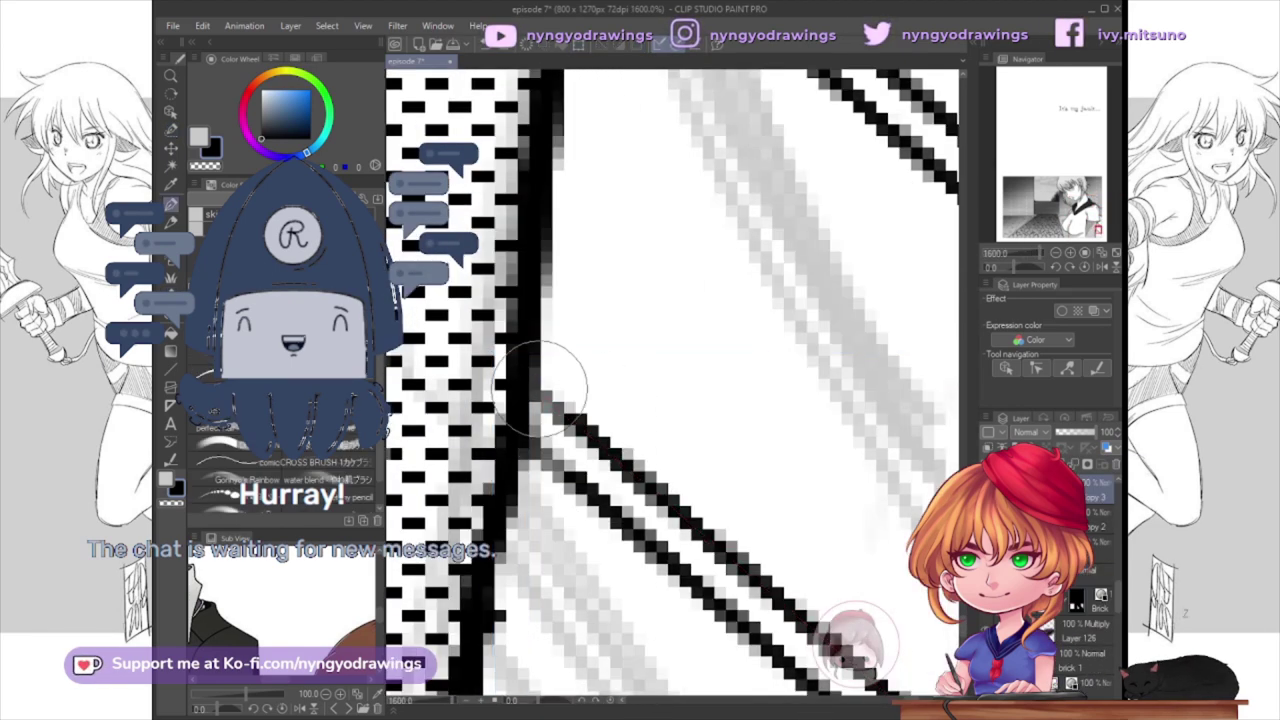
key(b)
scroll(615, 450, down, 4)
key(Return)
scroll(700, 350, up, 2)
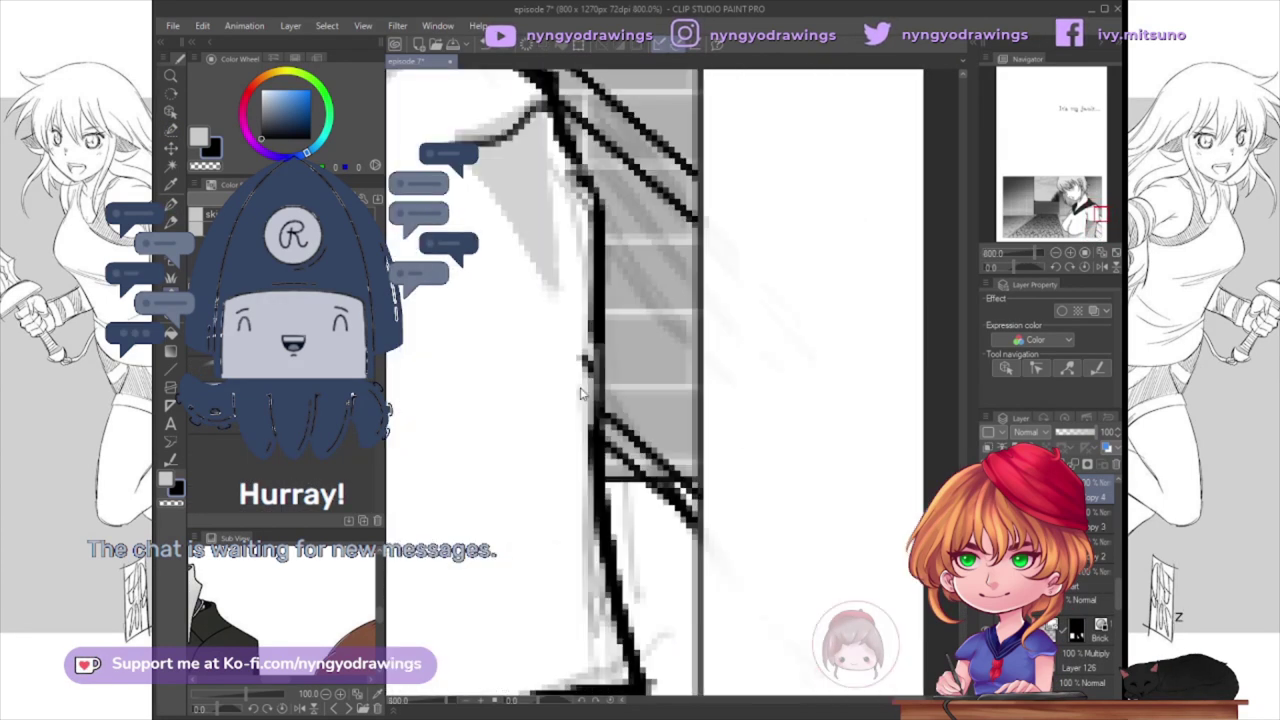
Step: Adjust the control points of the top slat's lower line so that it runs from the sleeve edge to the panel border
key(ctrl+z)
key(ctrl+z)
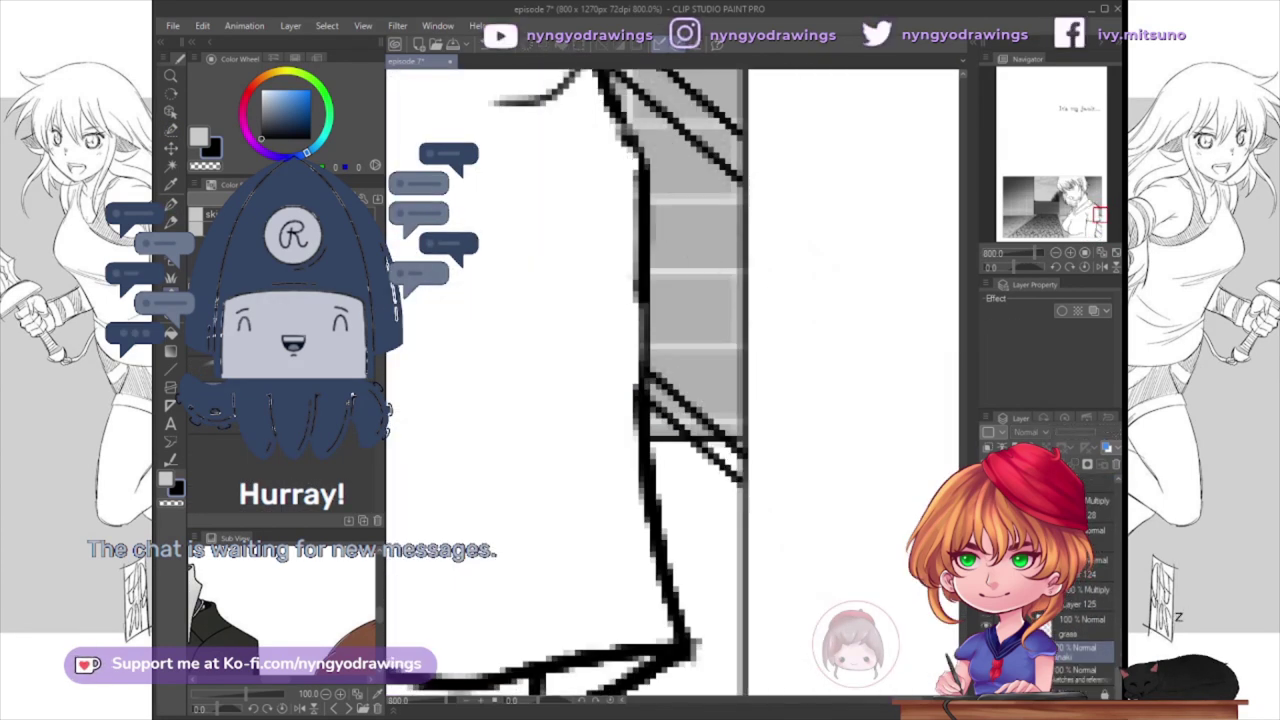
key(ctrl+z)
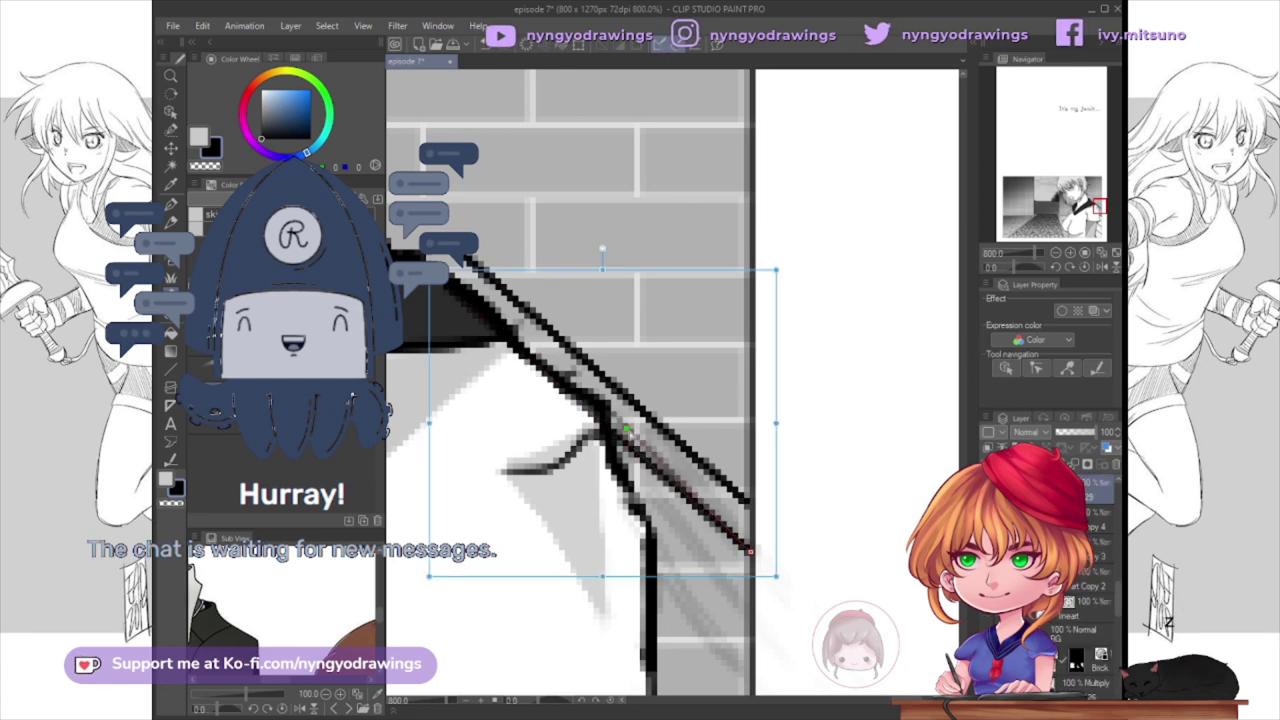
key(ctrl+z)
key(ctrl+z)
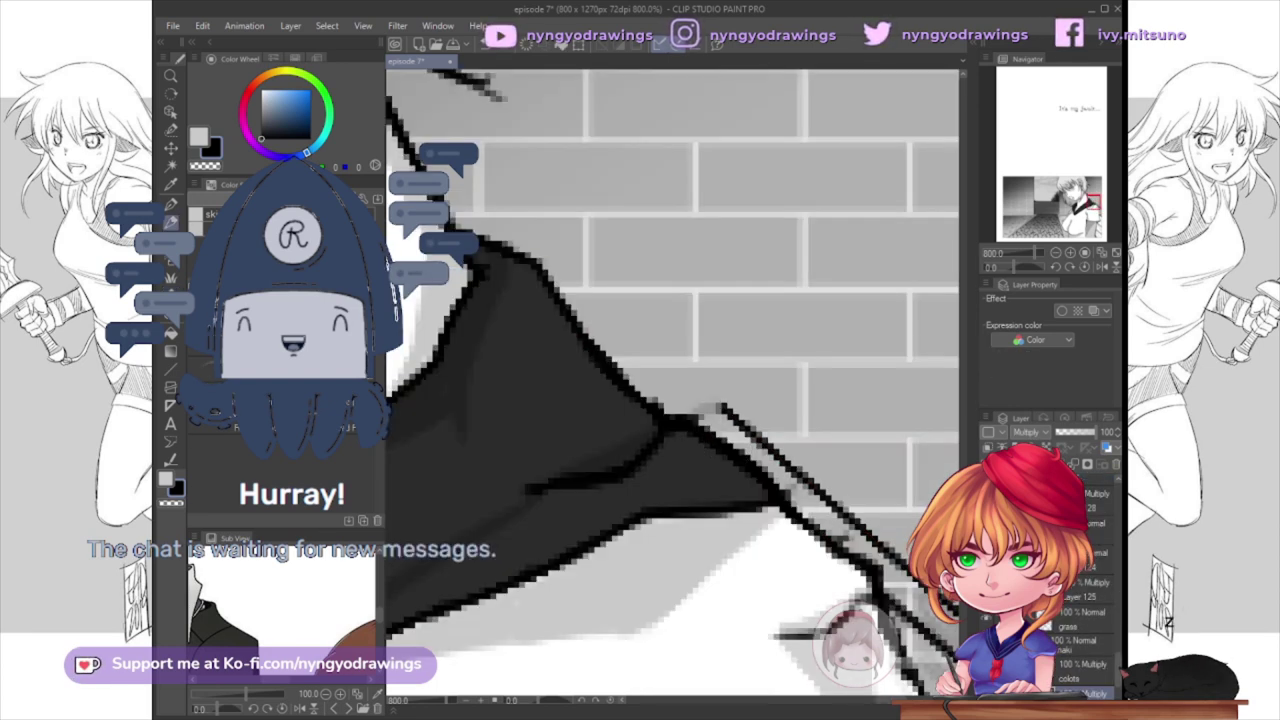
Step: Close the top slat's upper end behind the shoulder and erase the brick texture inside the slat
key(ctrl+z)
scroll(670, 452, up, 3)
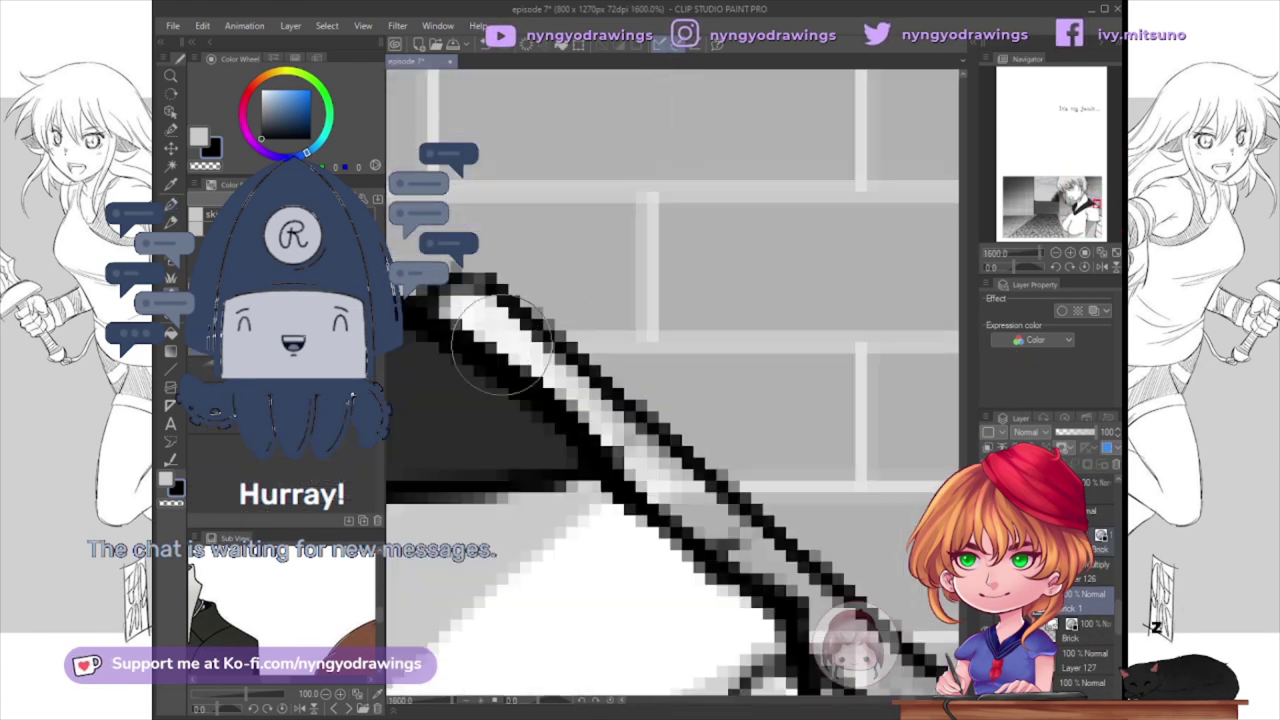
key(ctrl+z)
key(ctrl+z)
key(ctrl+z)
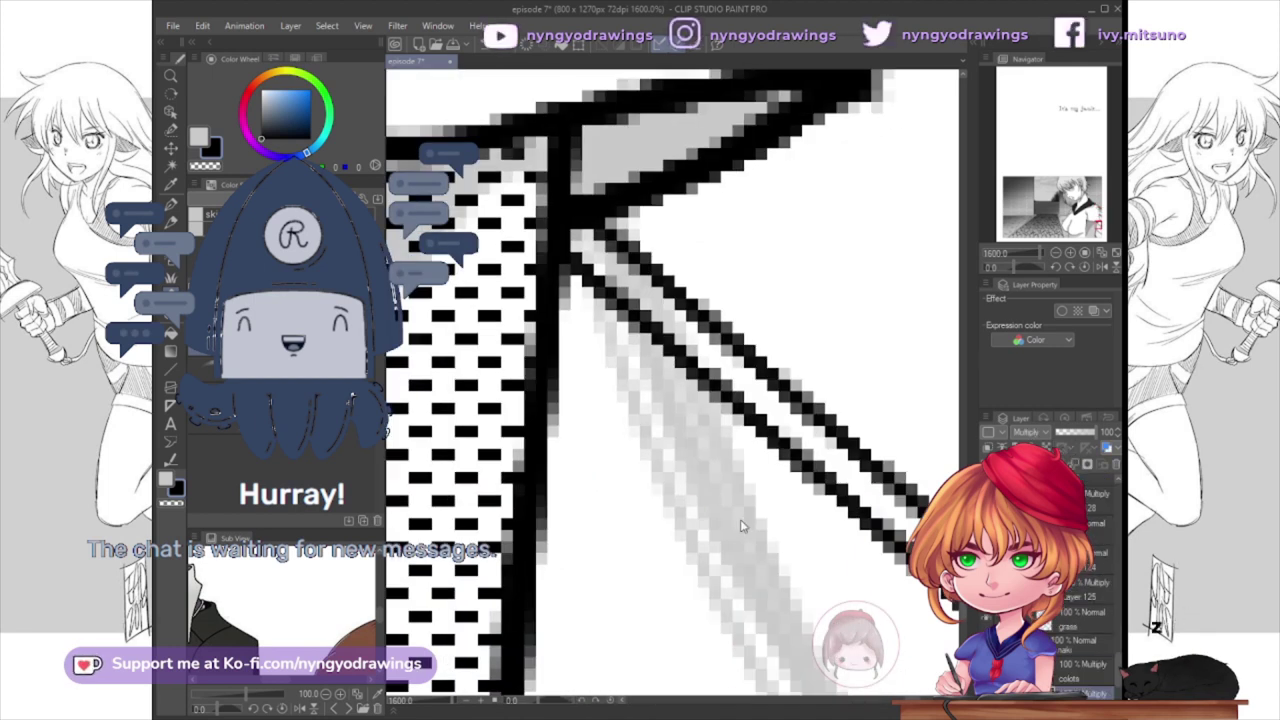
key(ctrl+z)
key(ctrl+z)
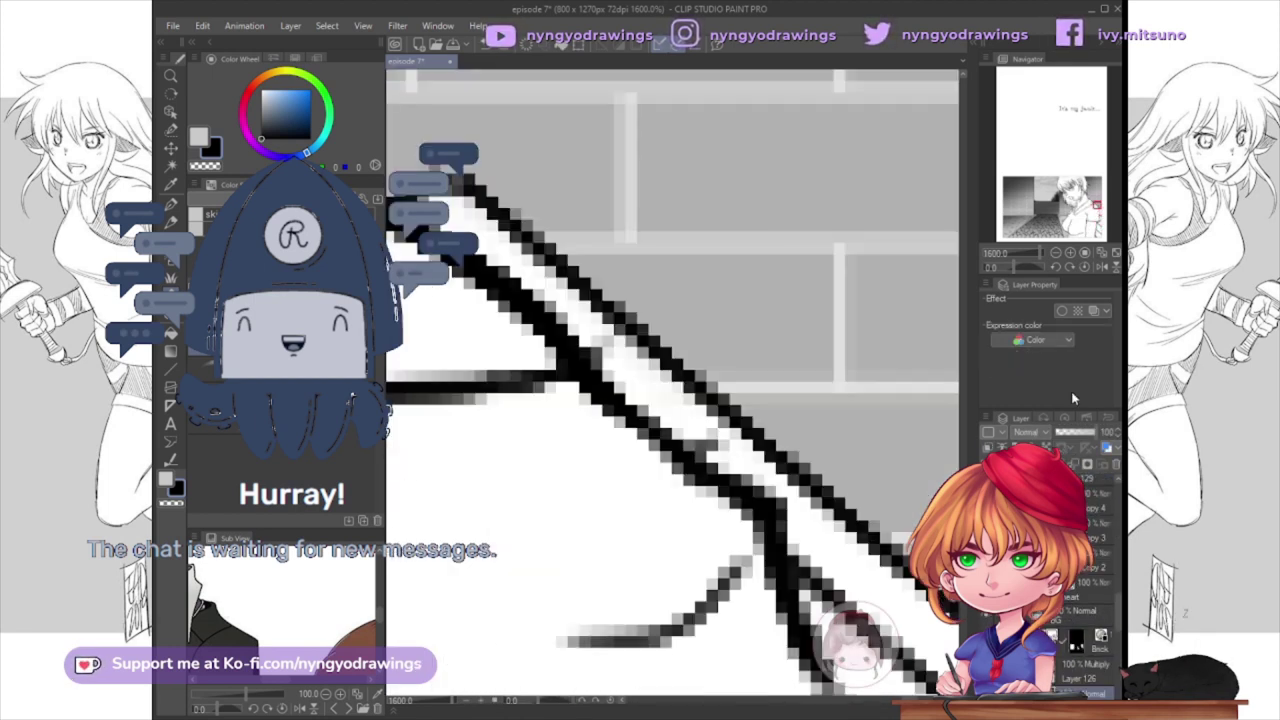
Step: Erase the brick fill below the top slat between the sleeve and the panel border
key(ctrl+z)
key(ctrl+z)
key(ctrl+z)
key(ctrl+z)
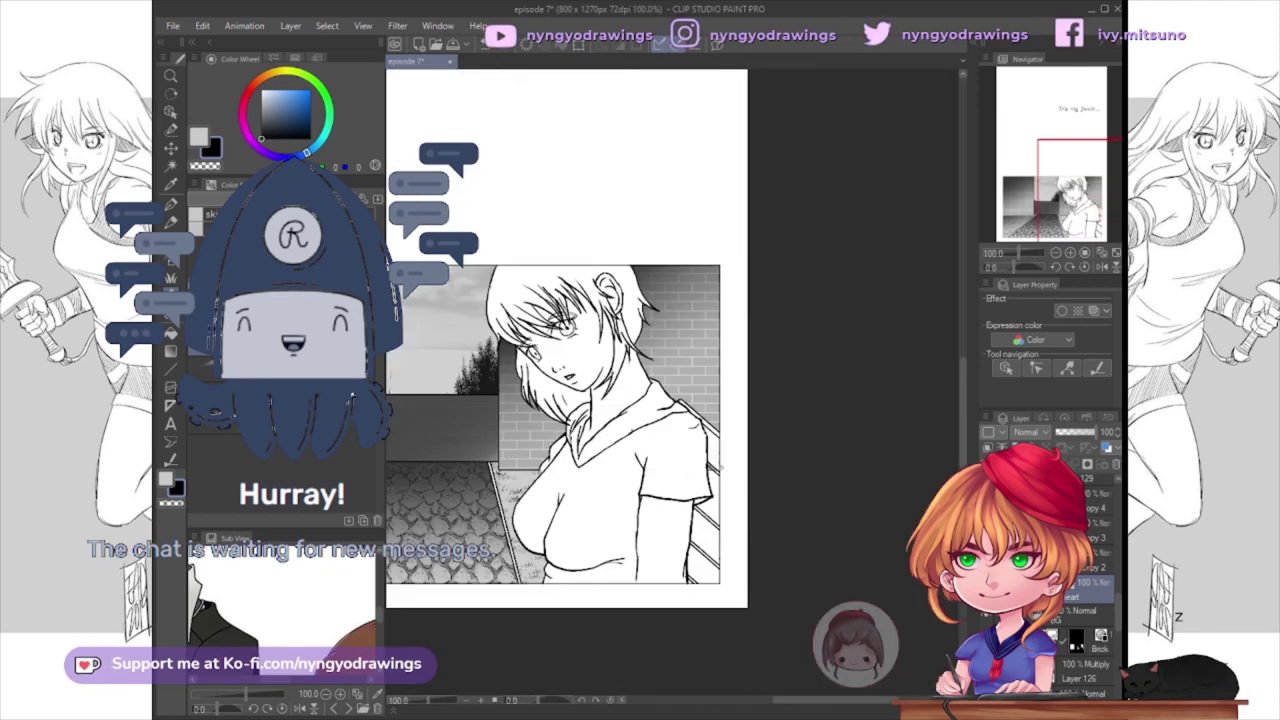
key(ctrl+z)
key(ctrl+z)
key(ctrl+z)
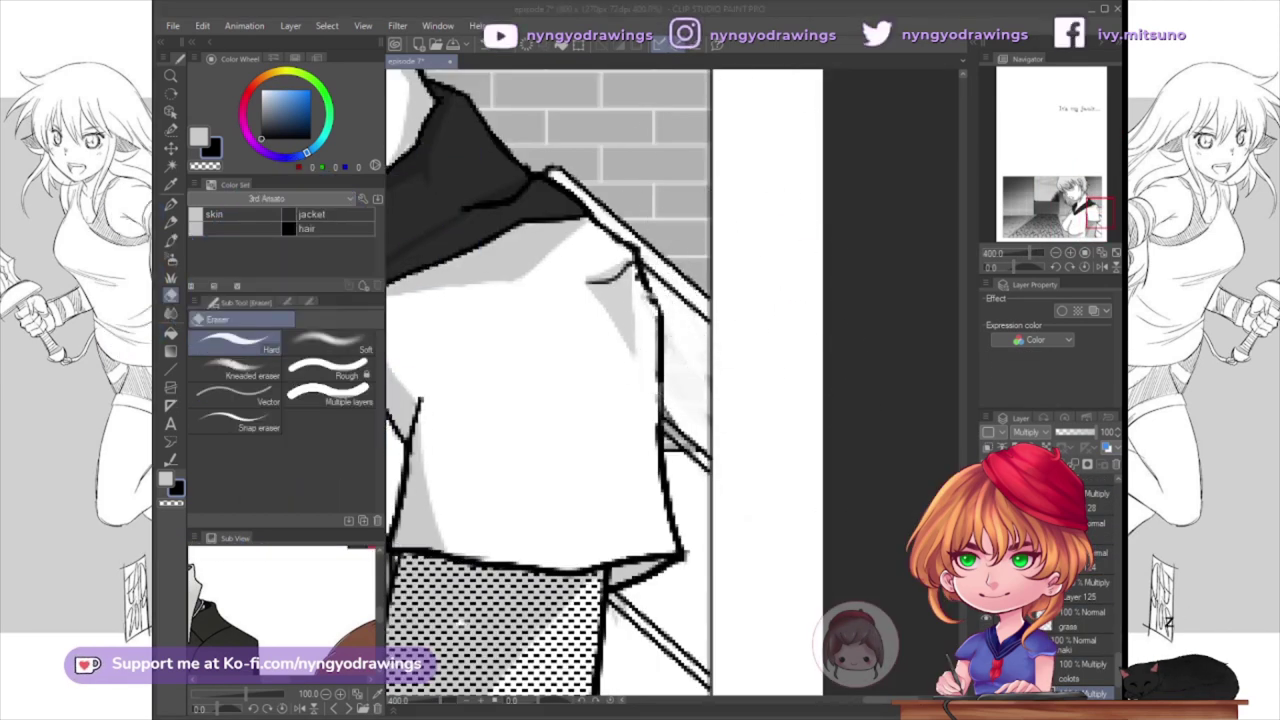
Step: Clean up the shading around the shoulder and top slat on the Multiply layer
key(ctrl+plus)
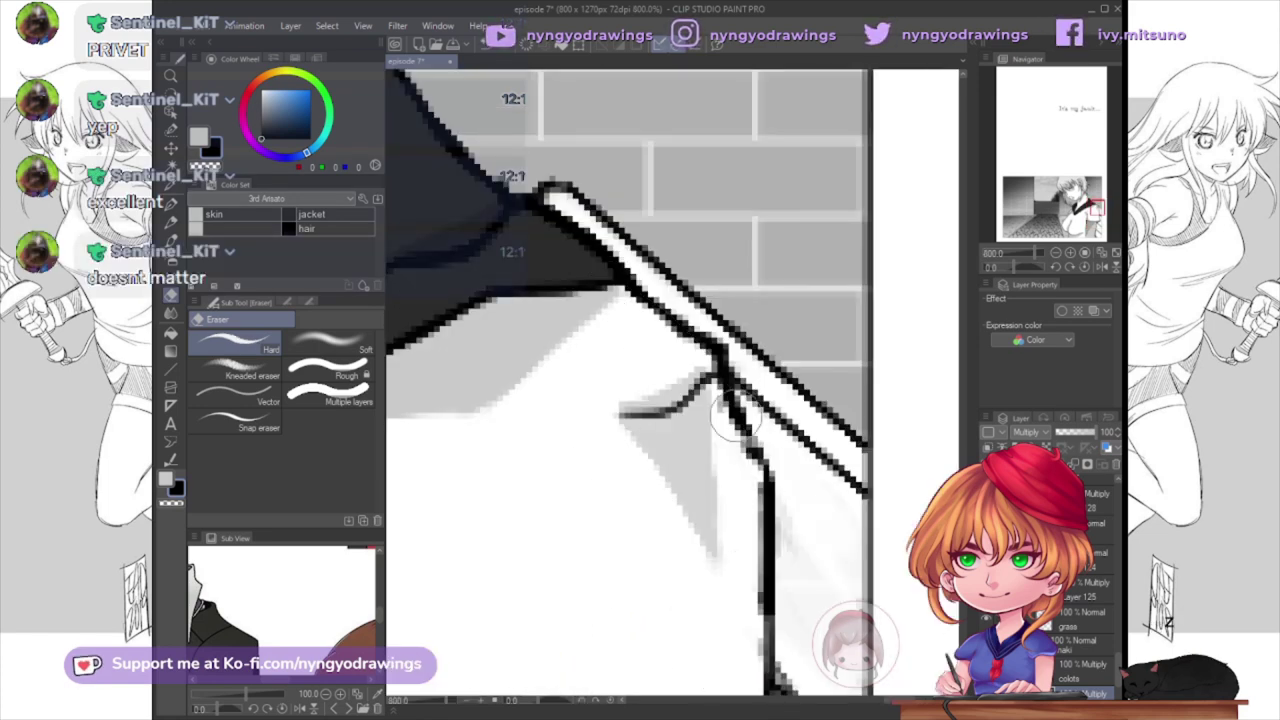
drag(800, 472, 806, 529)
key(p)
drag(608, 626, 608, 514)
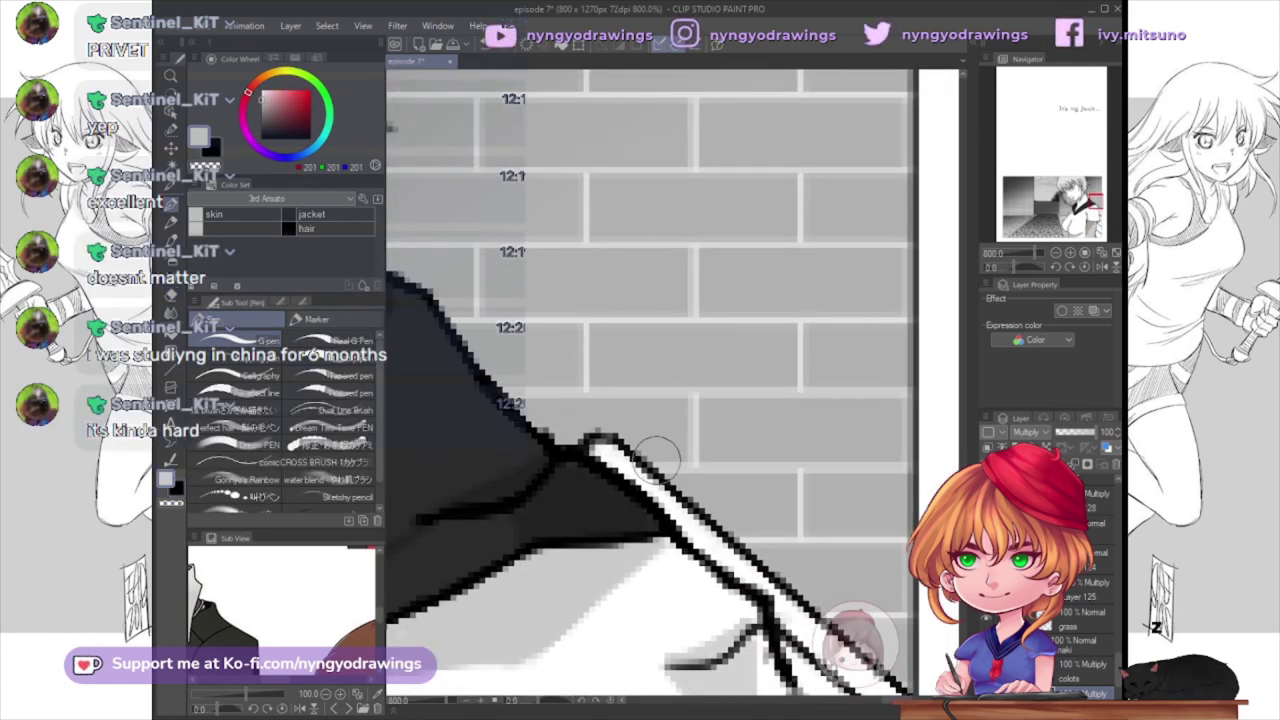
key(e)
key(ctrl+minus)
key(ctrl+minus)
key(ctrl+minus)
key(ctrl+minus)
key(ctrl+minus)
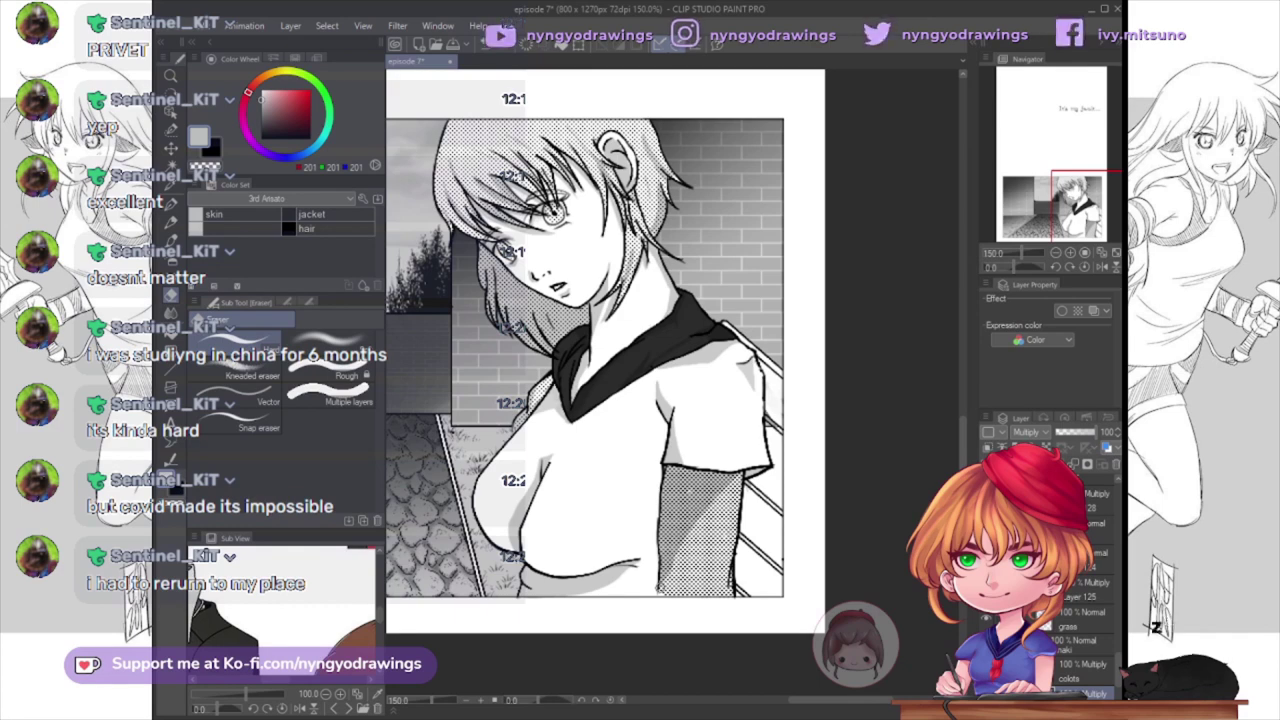
Step: Create a layer named brench and auto-select the area around the slats with reference to all layers
key(ctrl+plus)
key(ctrl+plus)
key(ctrl+plus)
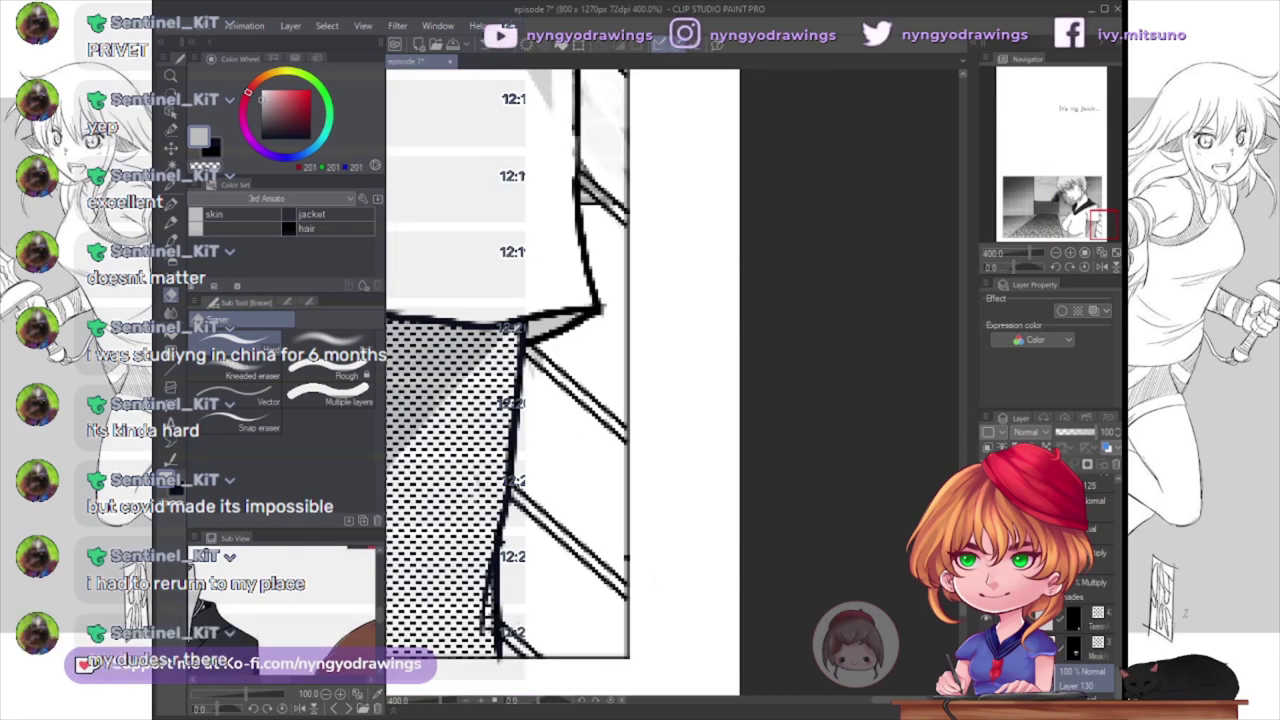
scroll(640, 360, down, 3)
key(ctrl+plus)
key(w)
click(816, 516)
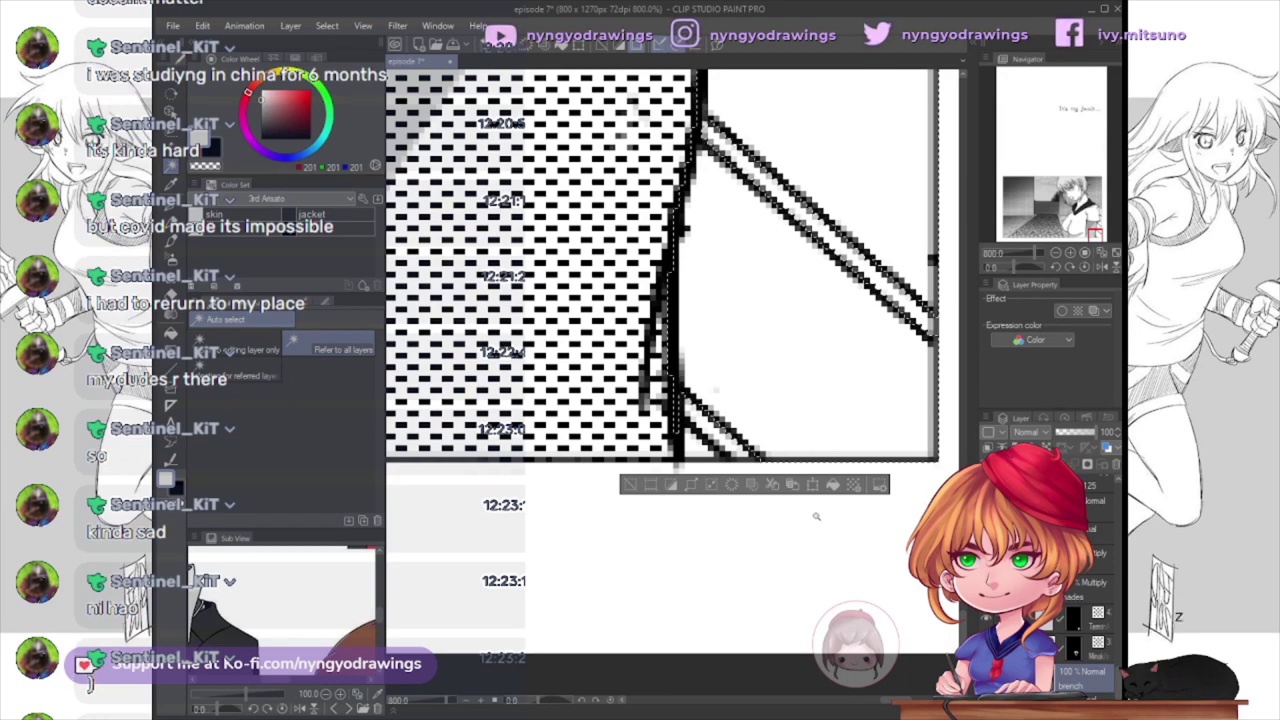
Step: Paint the gaps between the slats light gray within the selection on the brench layer
key(ctrl+minus)
drag(529, 564, 376, 335)
key(b)
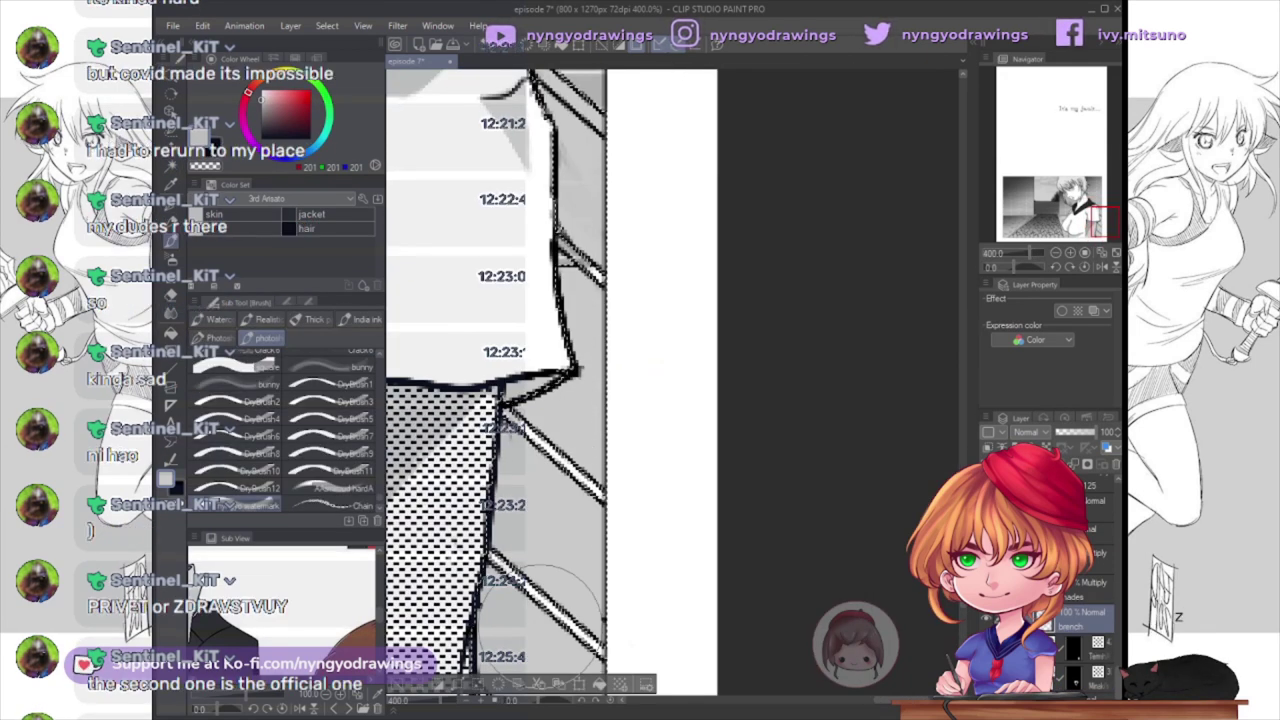
drag(548, 600, 623, 371)
key(ctrl+minus)
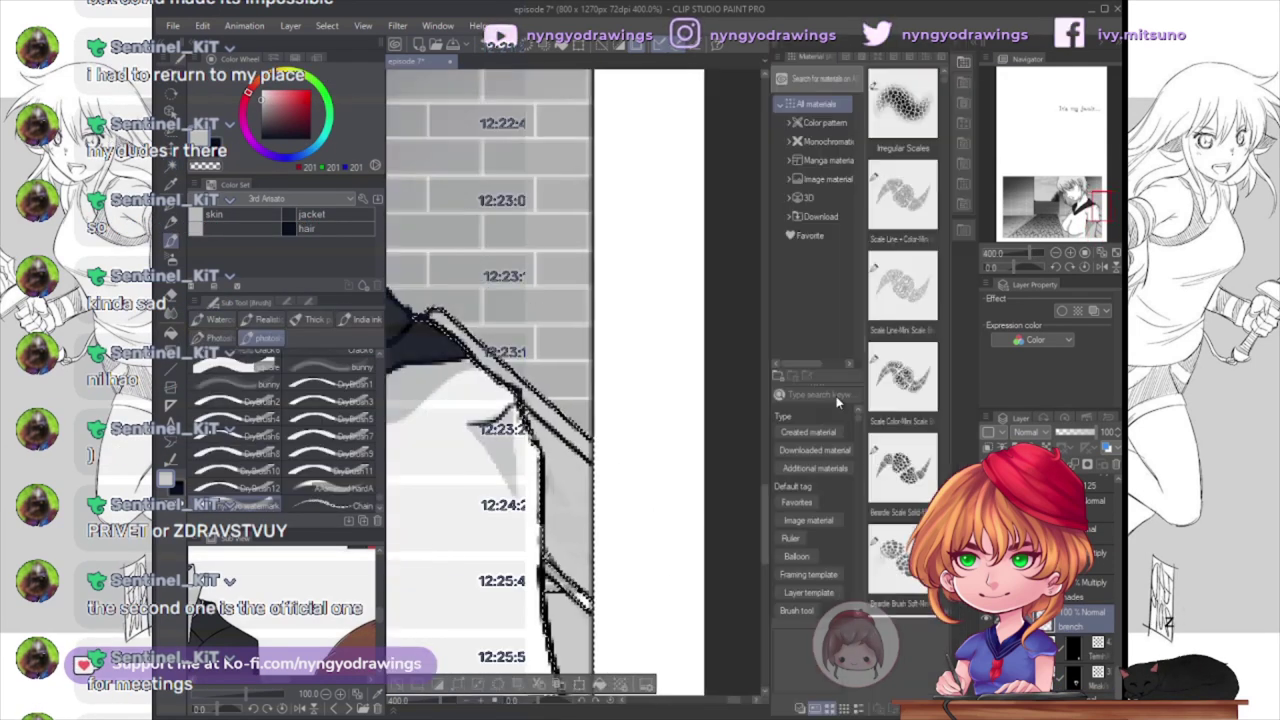
Step: Search the materials for wood, place the Wood texture in the gaps between the slats, and rotate it to follow their diagonal
key(ctrl+minus)
key(o)
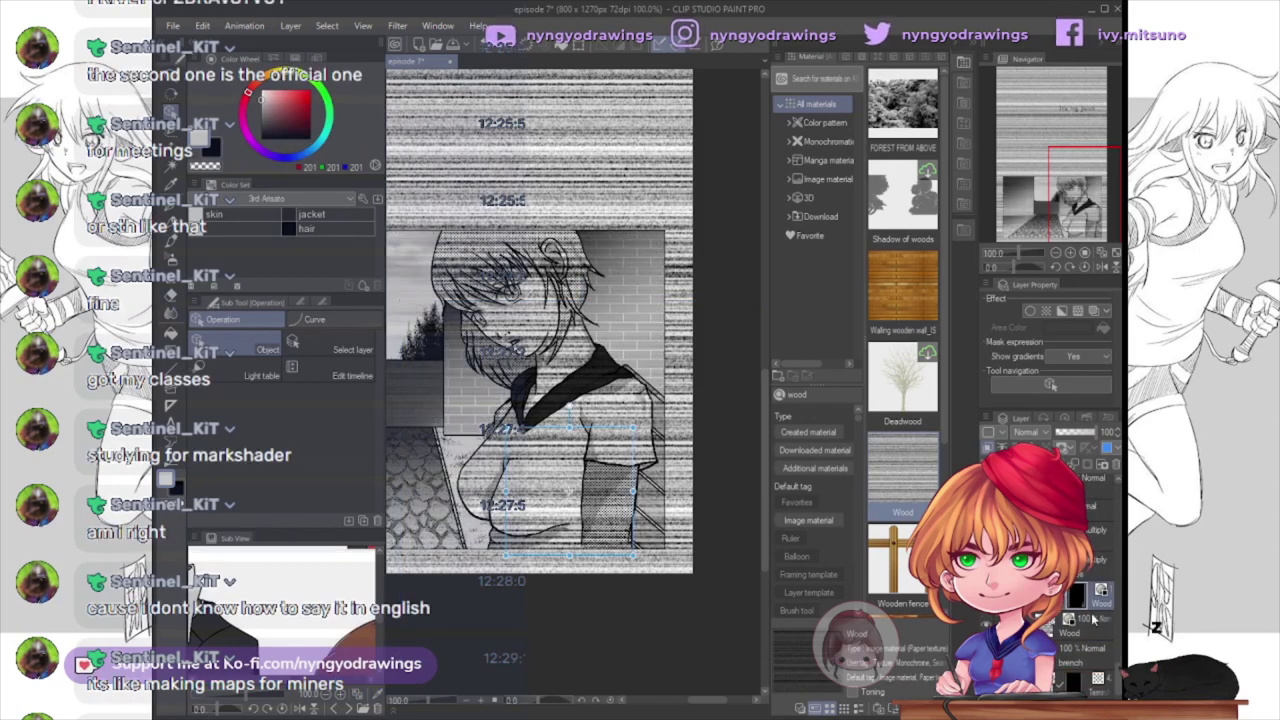
scroll(540, 380, up, 3)
scroll(656, 553, up, 2)
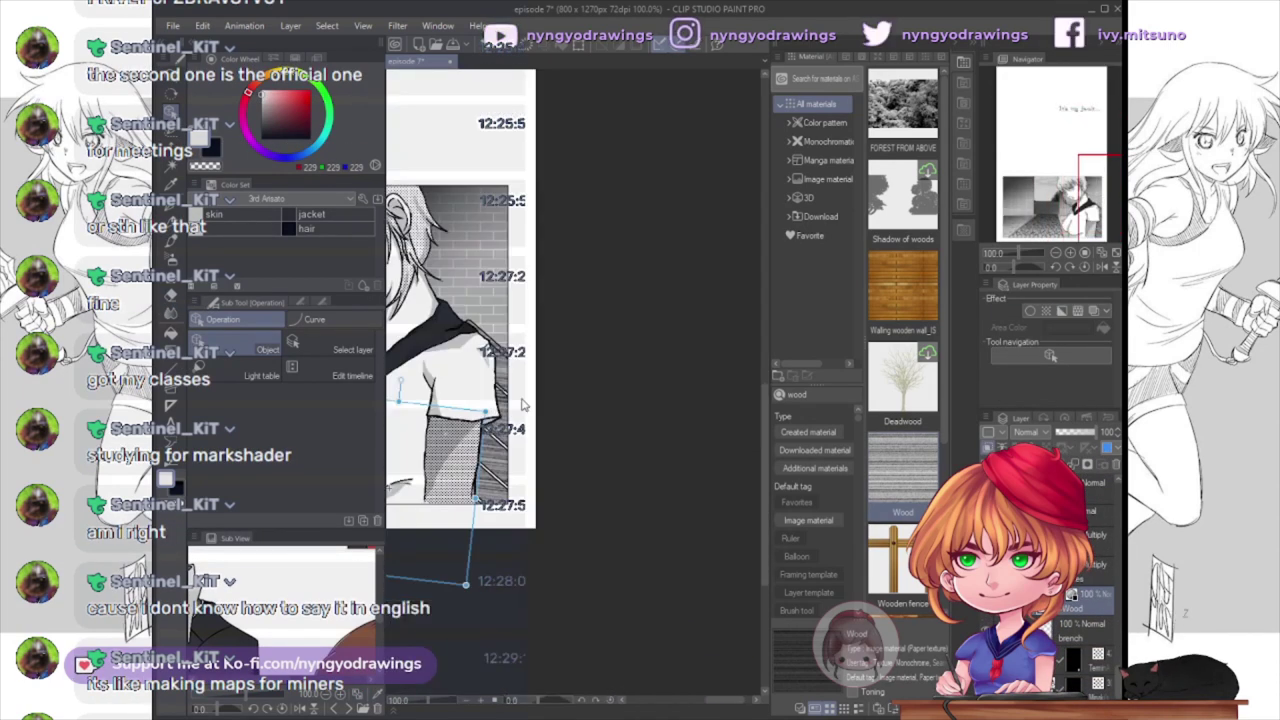
click(656, 553)
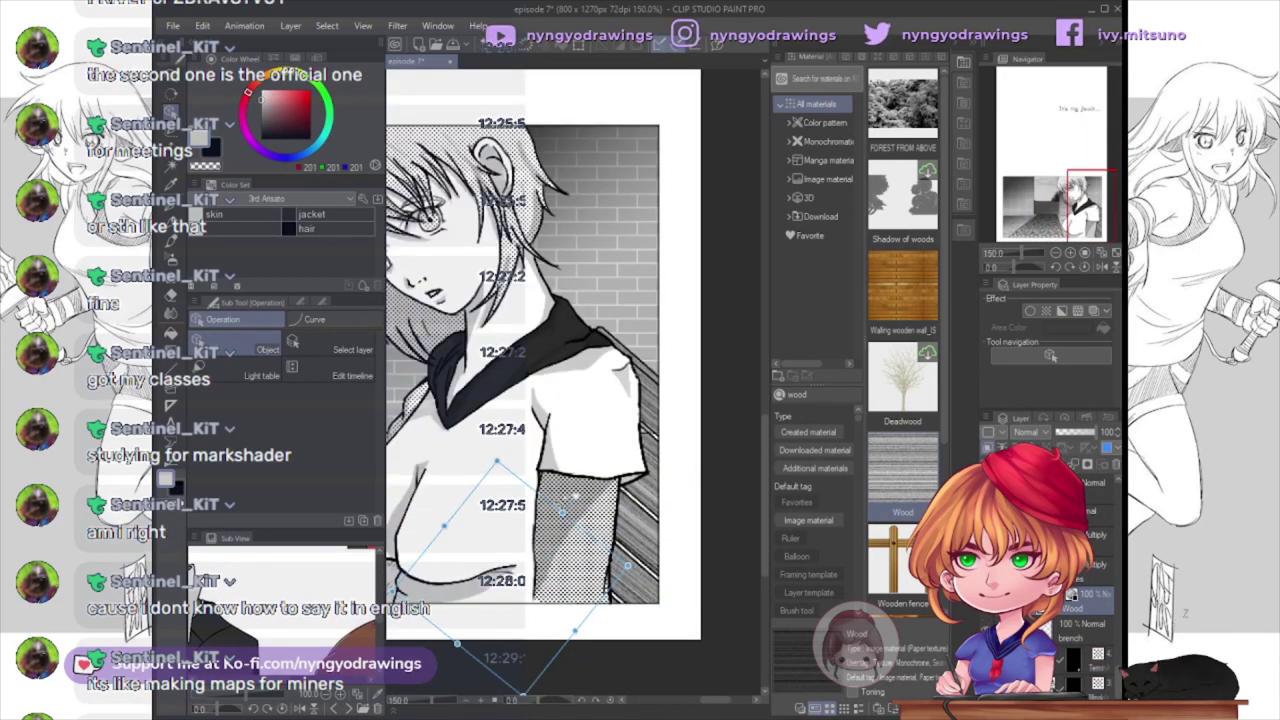
Step: Shade the wood texture beside the arm with the G-pen on a Multiply layer
key(p)
scroll(673, 503, up, 2)
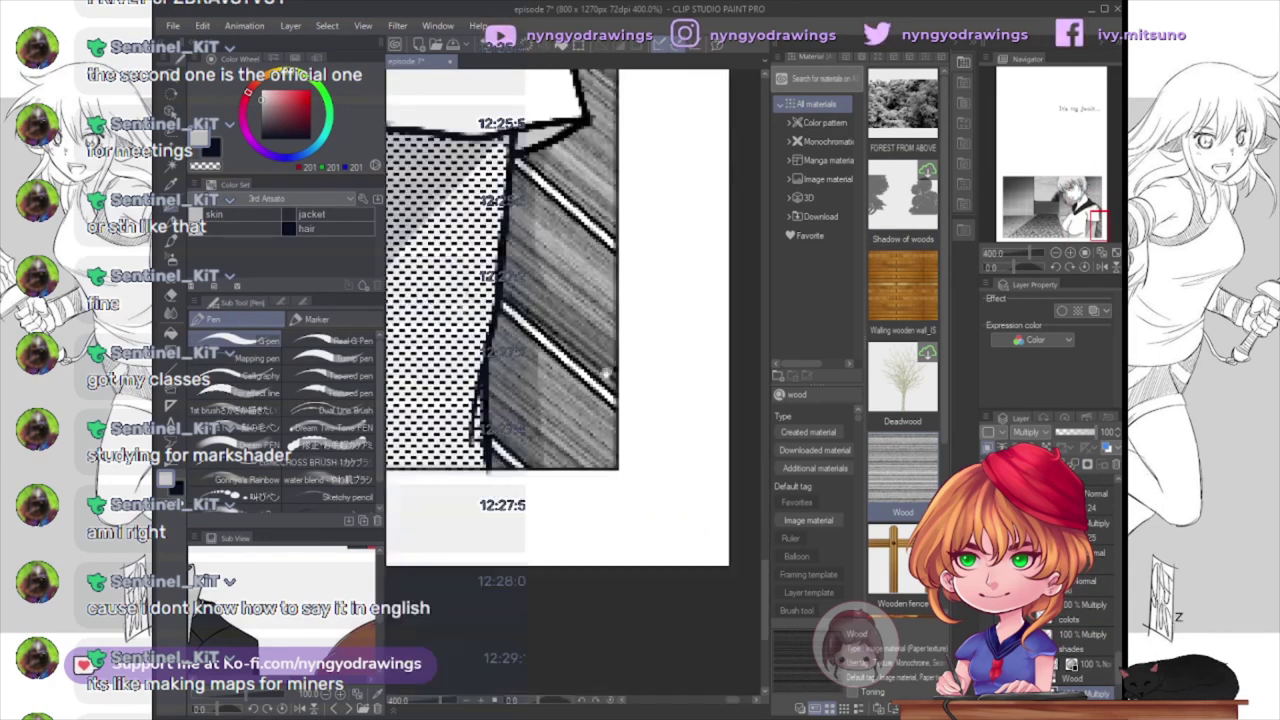
scroll(673, 503, down, 5)
scroll(575, 517, up, 6)
Step: Add a speech bubble beginning "Your fault?" beside the girl in front of the far wall, and save the page
key(p)
key(p)
scroll(577, 386, down, 5)
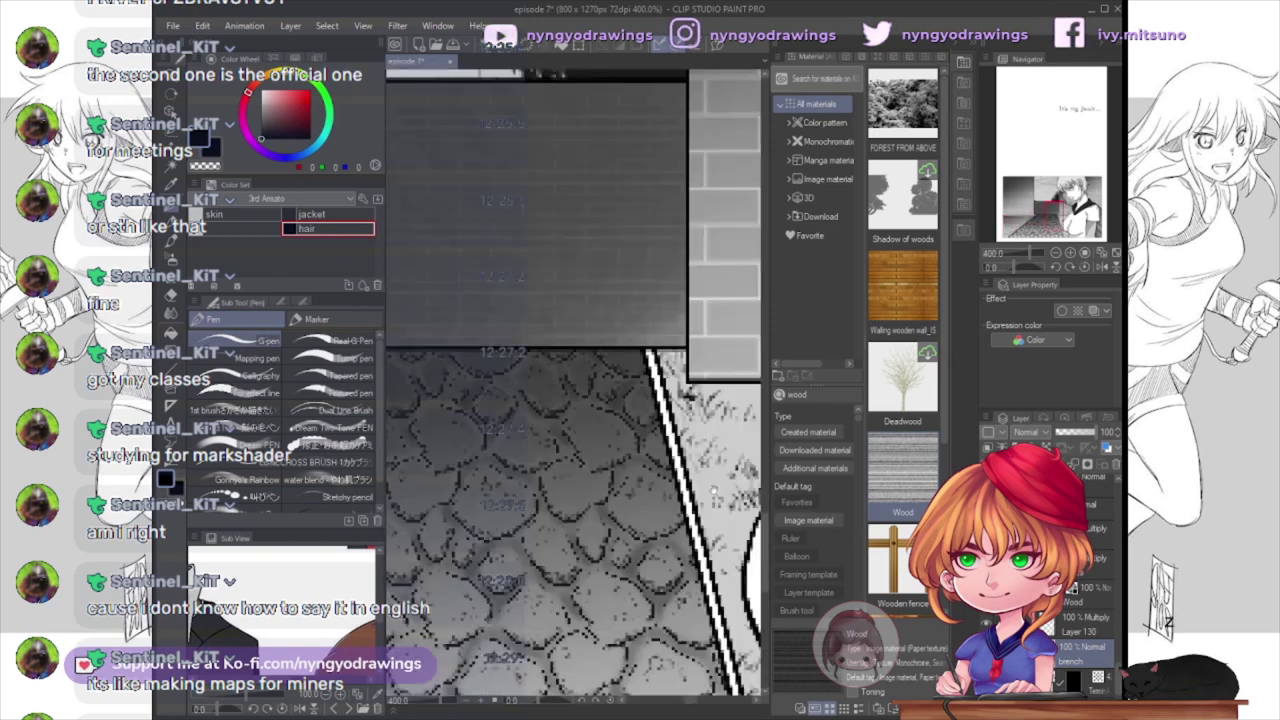
scroll(643, 477, down, 2)
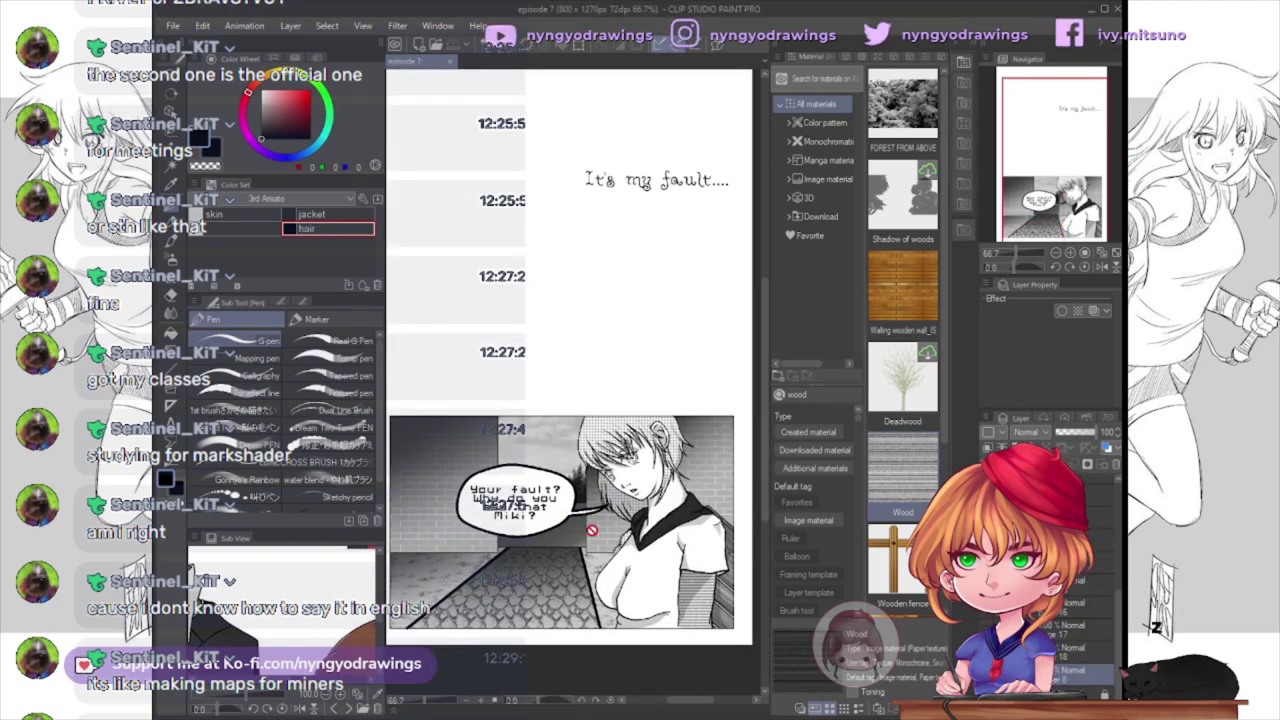
Step: Paint the round buttons at the panel's lower edge dark with the G-pen on the Multiply color layer
scroll(566, 376, down, 1)
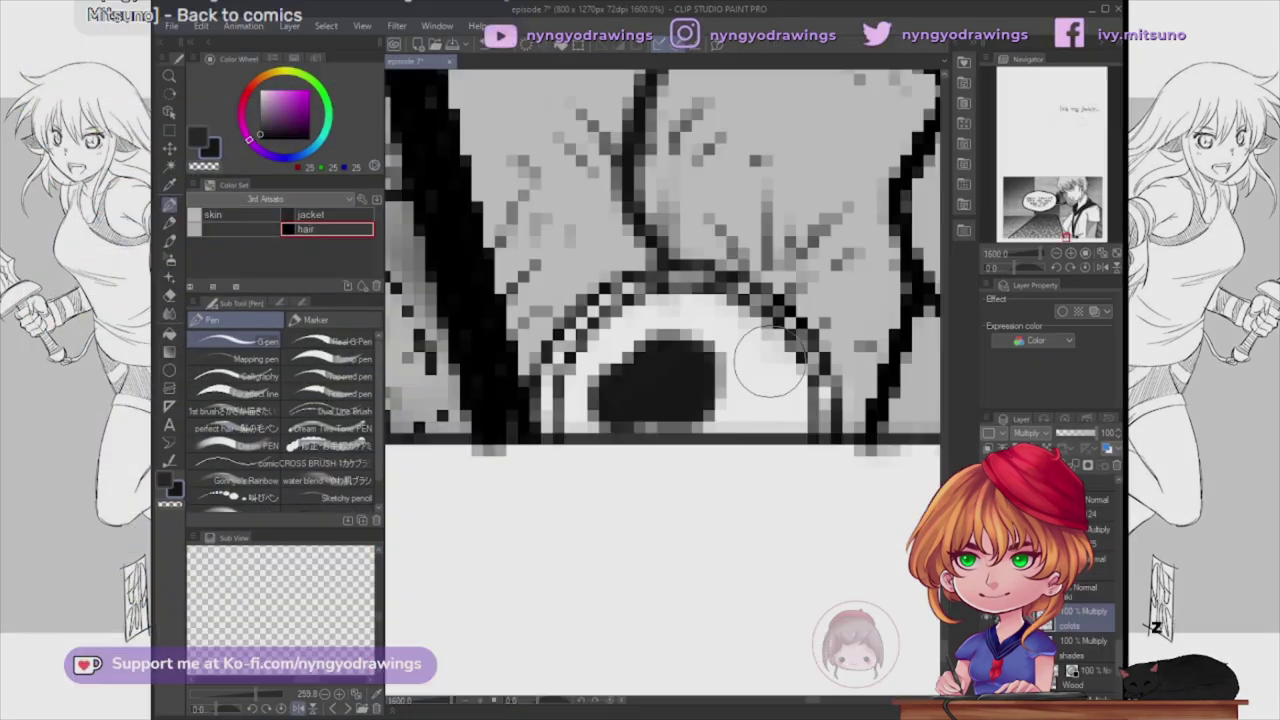
mouse_move(754, 357)
mouse_down()
mouse_move(681, 315)
mouse_move(605, 423)
mouse_move(796, 428)
mouse_move(759, 404)
mouse_move(783, 352)
mouse_move(649, 410)
mouse_up()
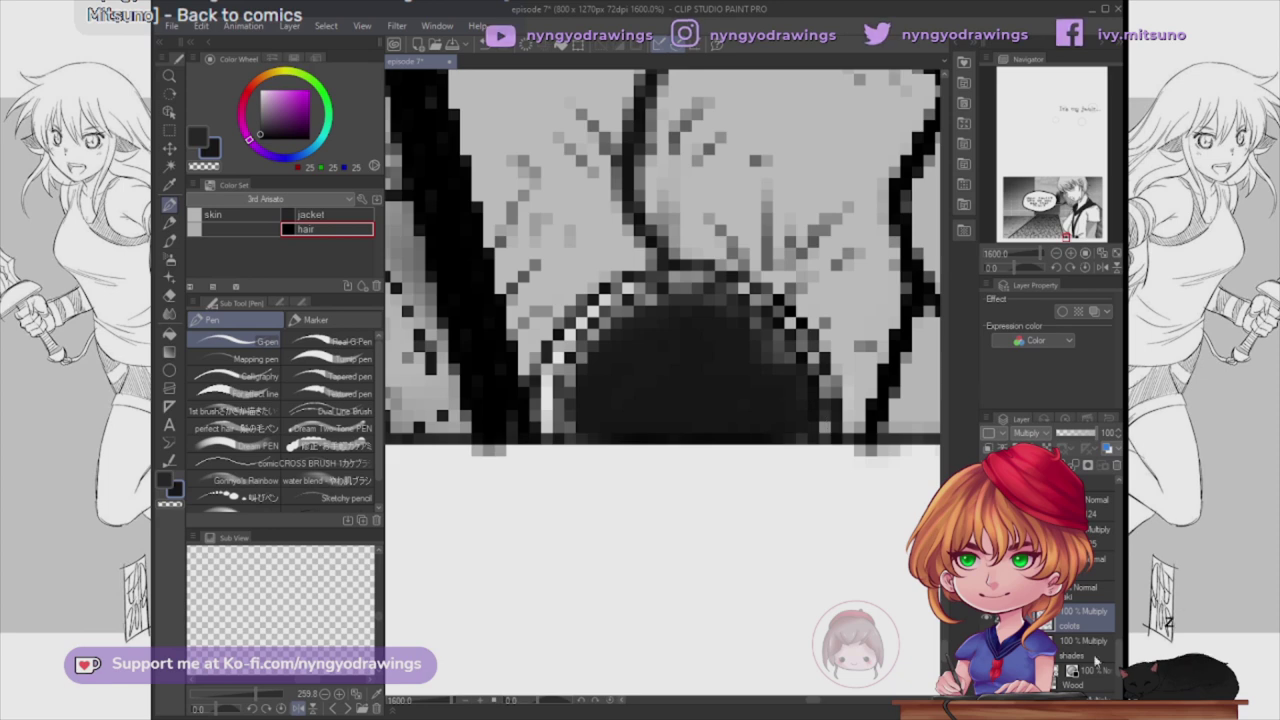
key(e)
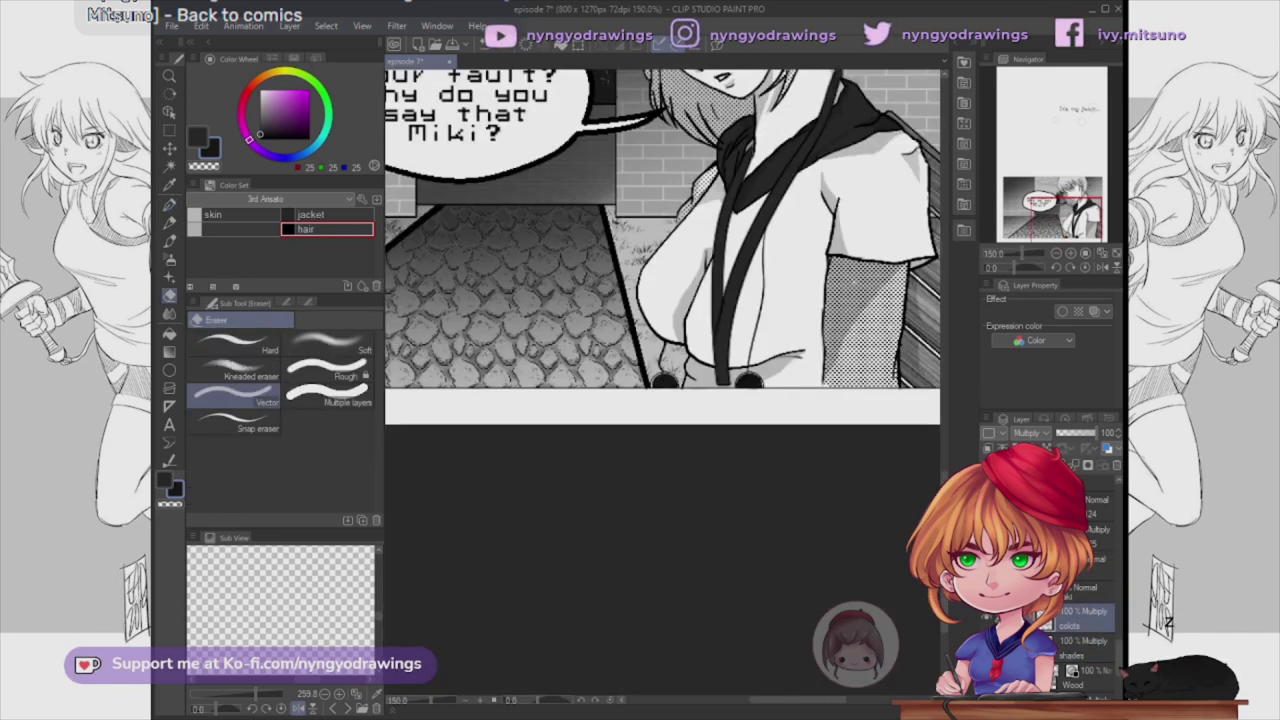
Step: Shade the dark collar, the ribbon and the shirt beneath them with the G-pen on the shades Multiply layer
scroll(688, 270, up, 3)
key(p)
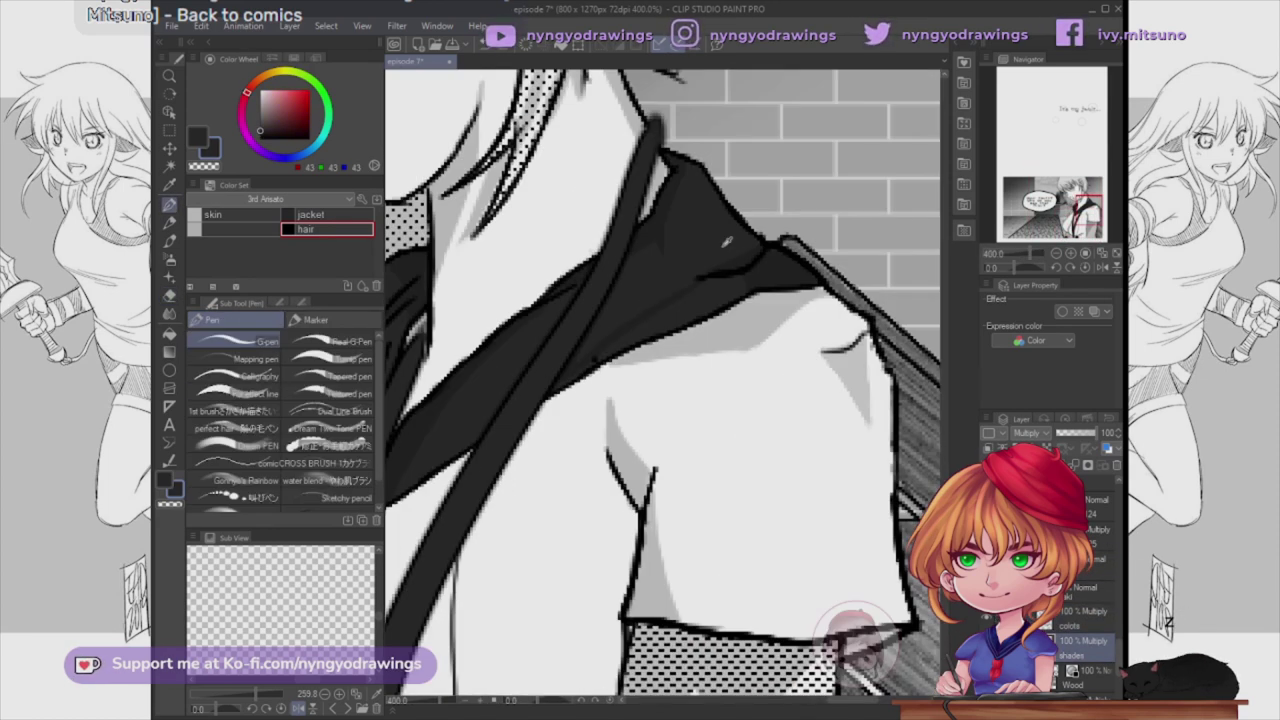
scroll(577, 312, up, 2)
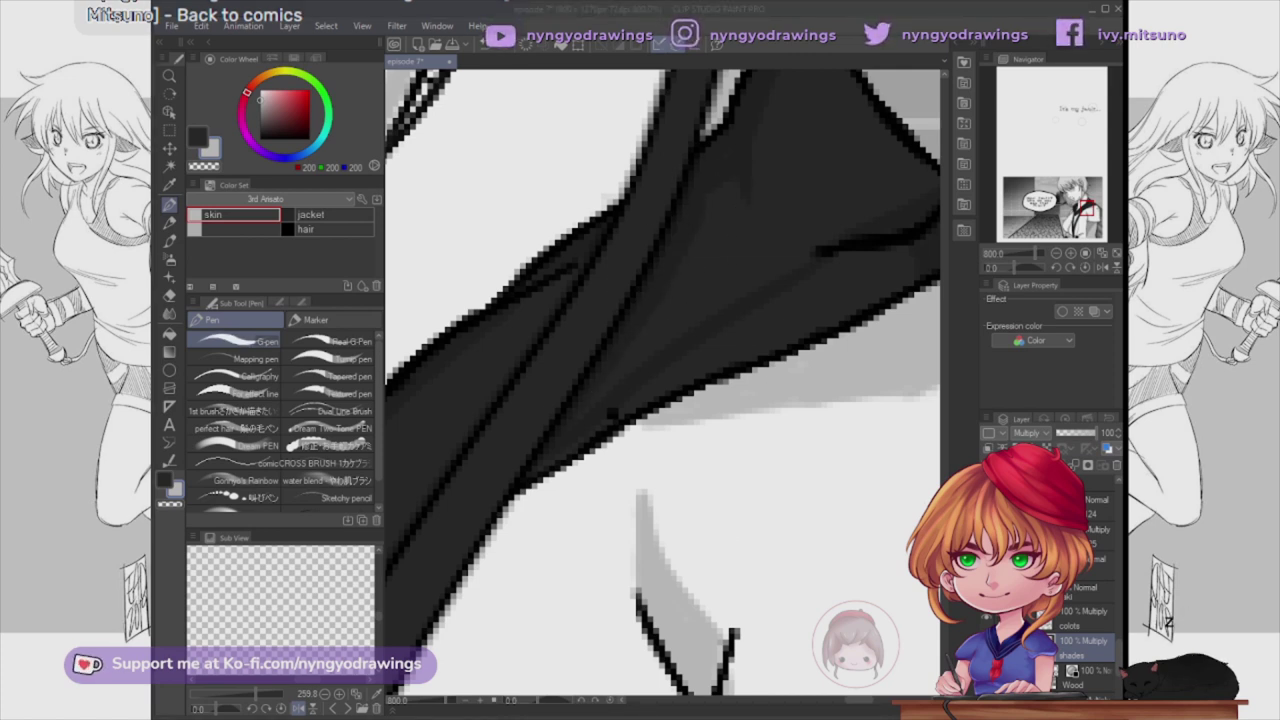
drag(438, 536, 588, 346)
mouse_move(577, 493)
mouse_down()
mouse_move(552, 517)
mouse_move(724, 620)
mouse_move(747, 488)
mouse_move(700, 420)
mouse_move(654, 277)
mouse_move(807, 282)
mouse_up()
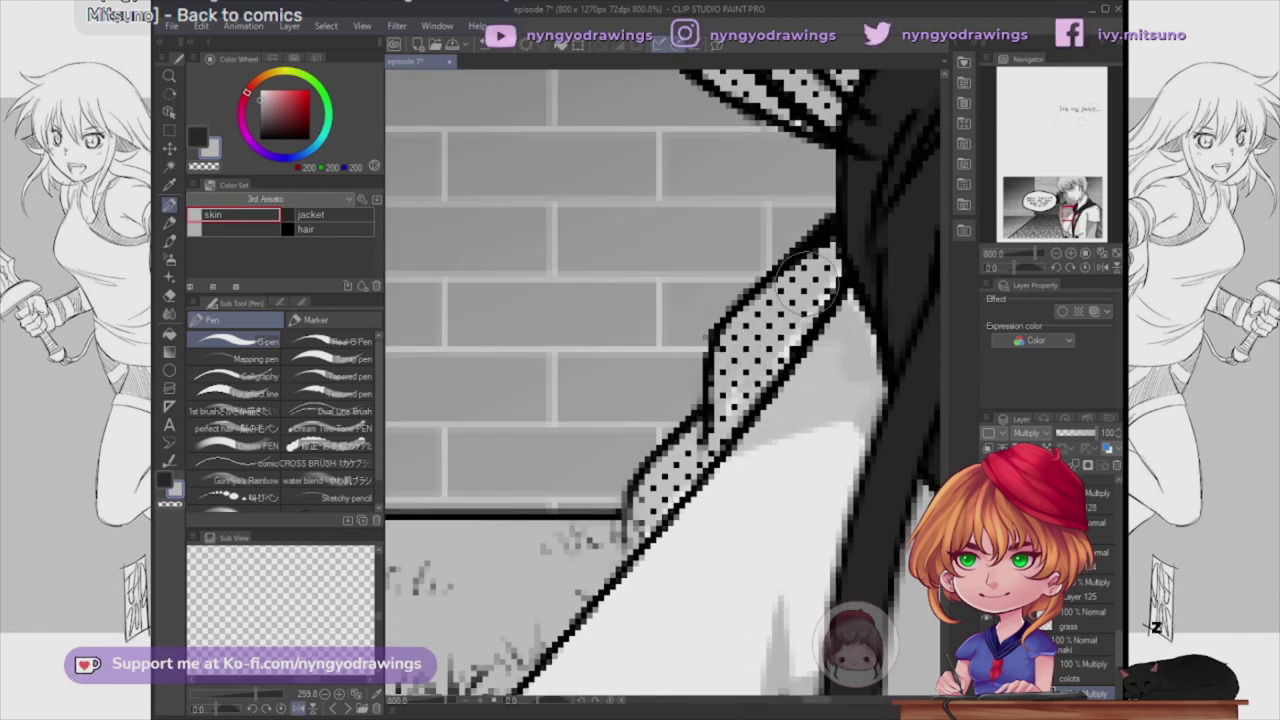
mouse_move(740, 400)
mouse_down()
mouse_move(632, 137)
mouse_move(500, 140)
mouse_up()
Step: Extend the ribbon's lower end to the panel border with the Design pencil and make a rectangular selection over the area below it
scroll(600, 450, up, 4)
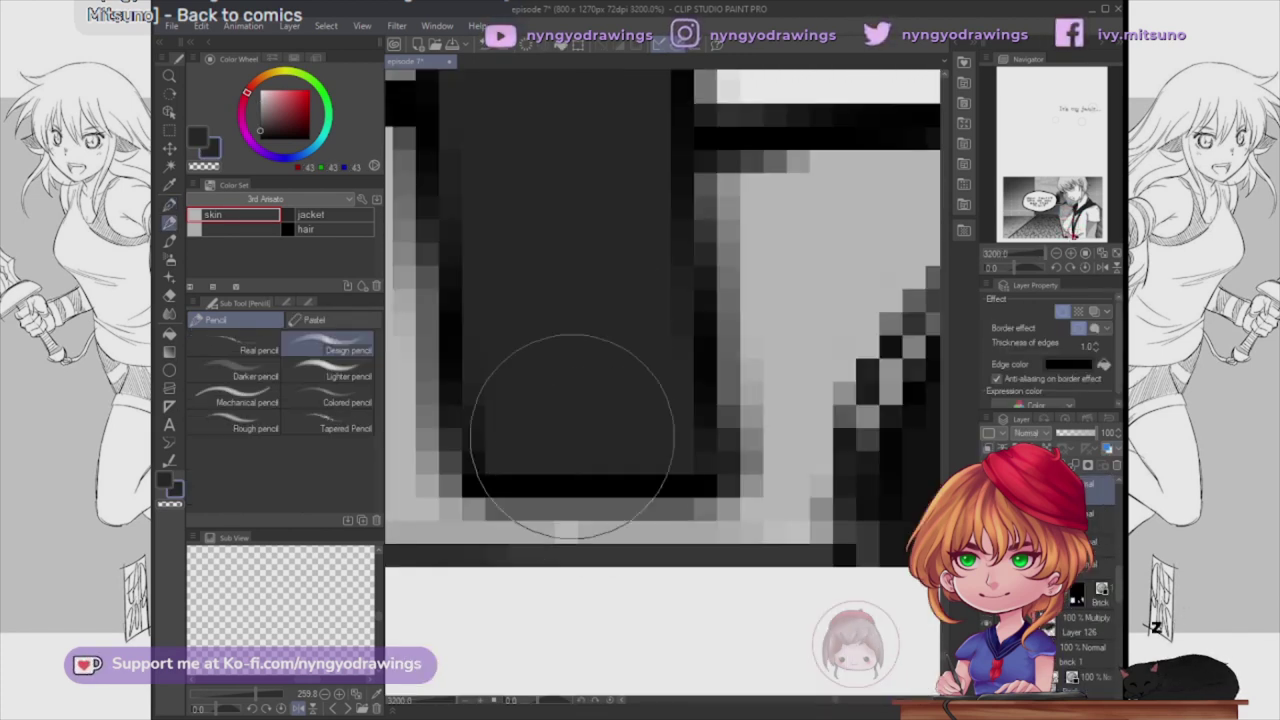
drag(517, 380, 500, 457)
key(m)
drag(457, 400, 943, 586)
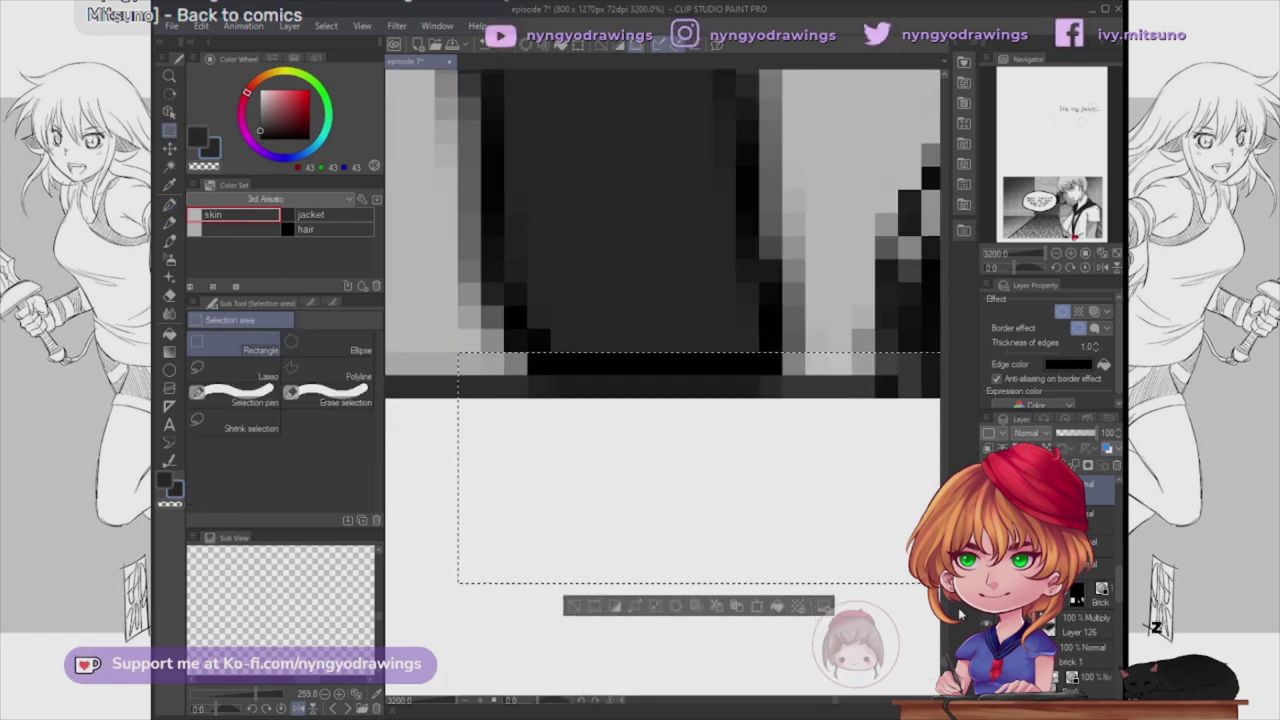
key(ctrl+minus)
key(ctrl+minus)
key(ctrl+minus)
key(ctrl+minus)
key(ctrl+minus)
key(ctrl+minus)
key(ctrl+minus)
key(ctrl+minus)
key(ctrl+minus)
key(ctrl+minus)
key(ctrl+minus)
key(ctrl+minus)
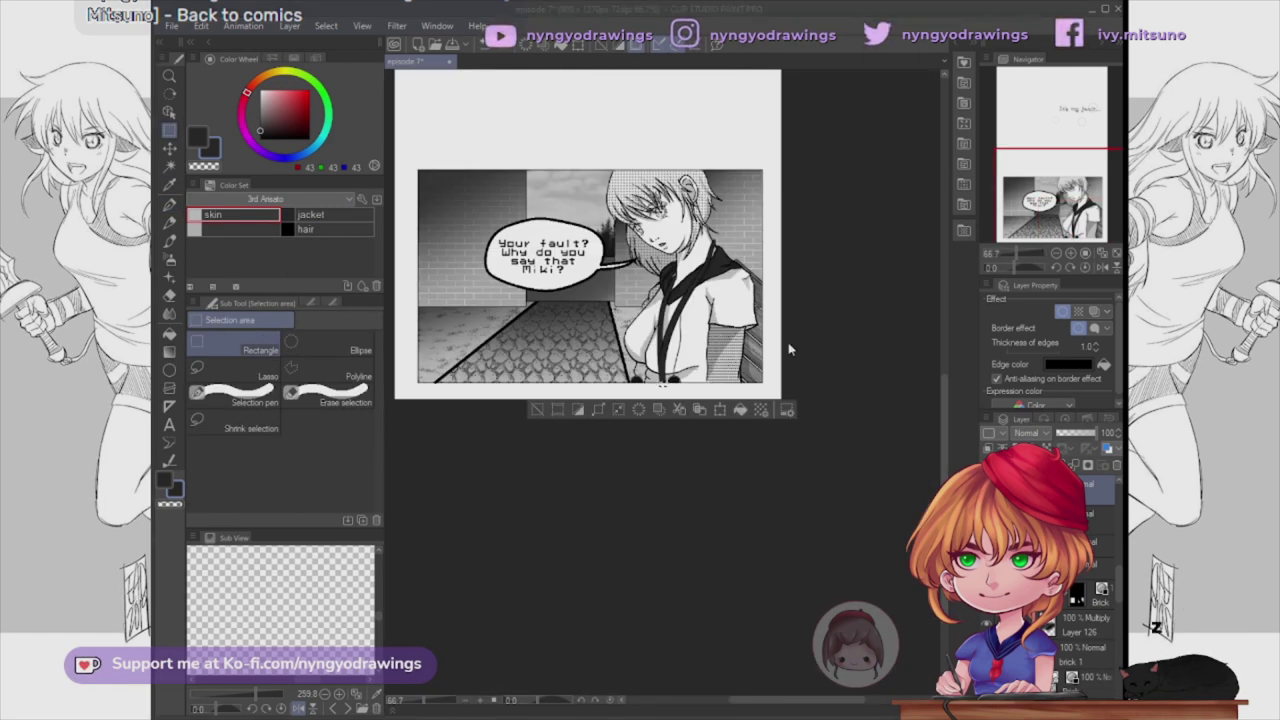
Step: Open the text in the speech bubble above the bench panel for editing at the word "strong"
key(ctrl+minus)
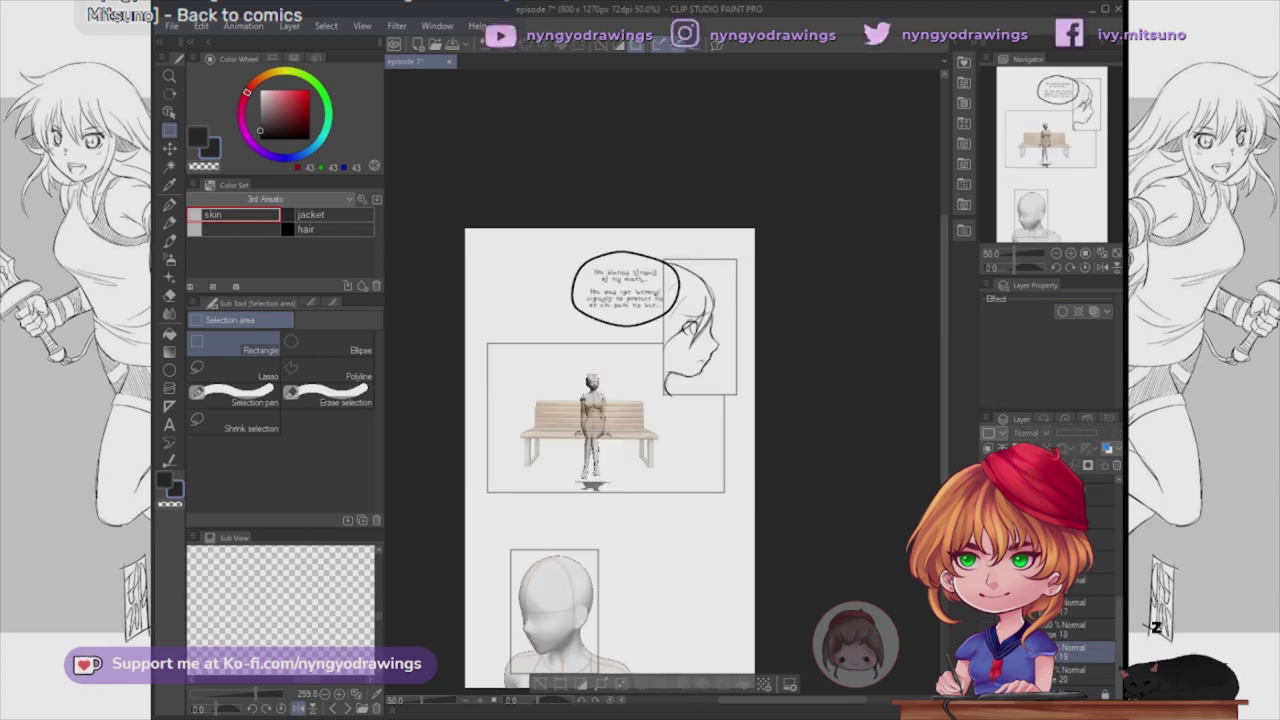
key(ctrl+plus)
key(ctrl+plus)
key(ctrl+plus)
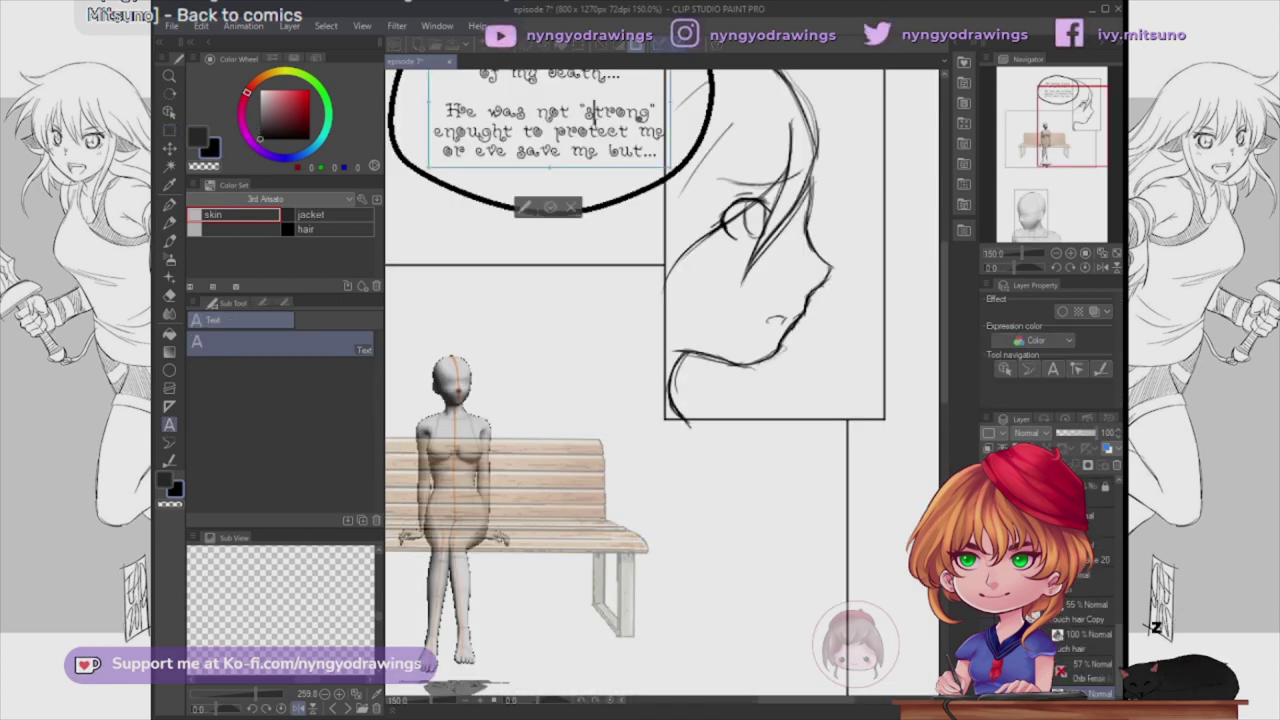
key(ctrl+0)
key(t)
key(ctrl+plus)
key(ctrl+plus)
Step: Search the materials for chibi and place the Chibi Body 3D figure on the page near the bench panel
click(975, 115)
key(o)
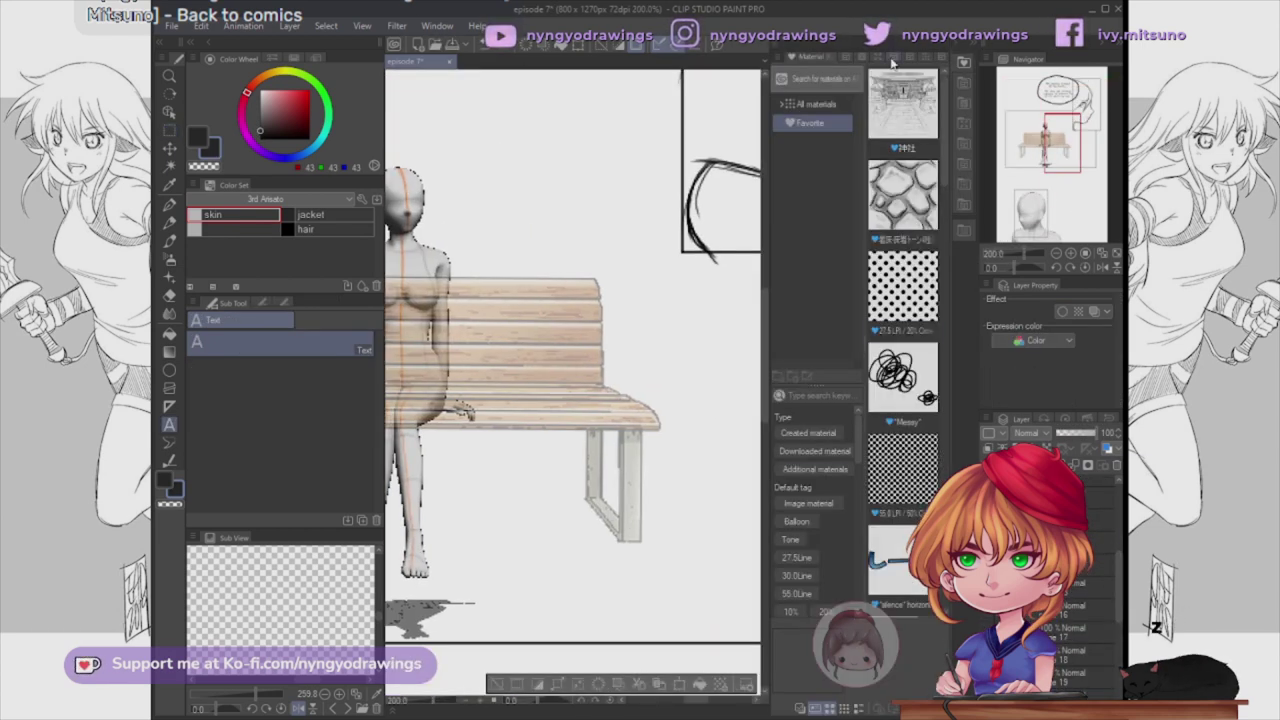
key(ctrl+0)
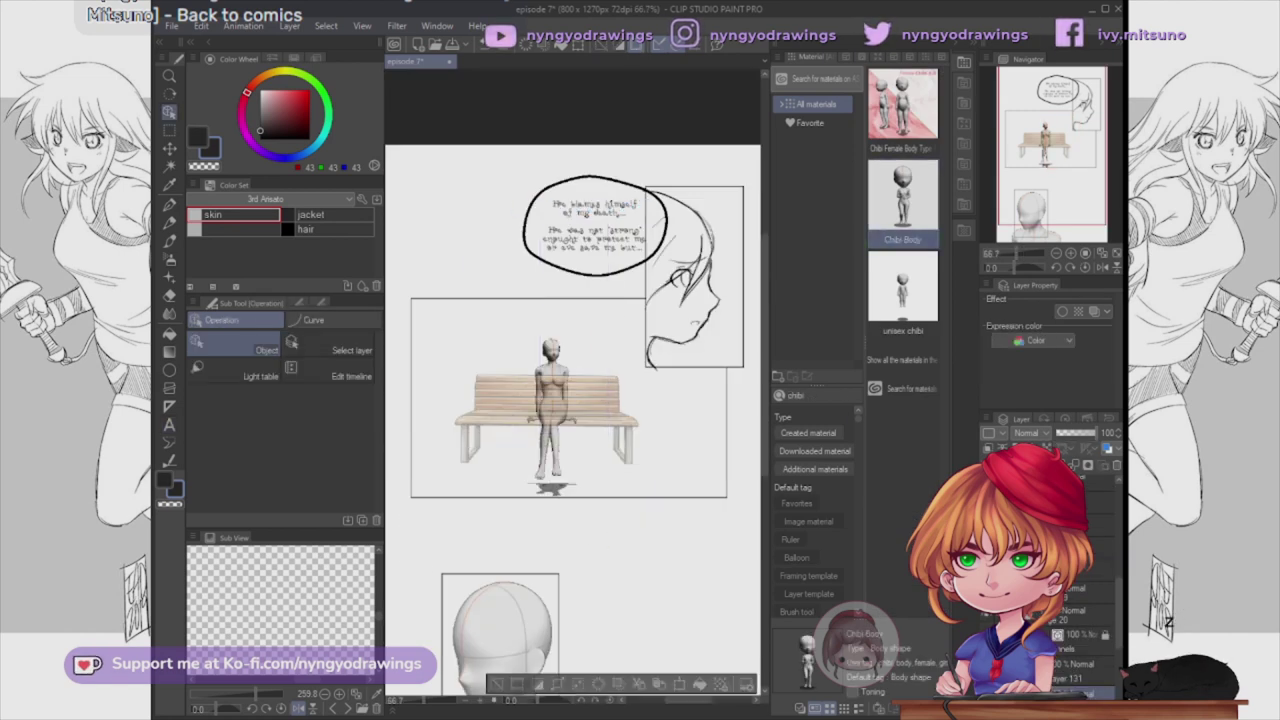
drag(903, 200, 573, 230)
scroll(595, 215, up, 3)
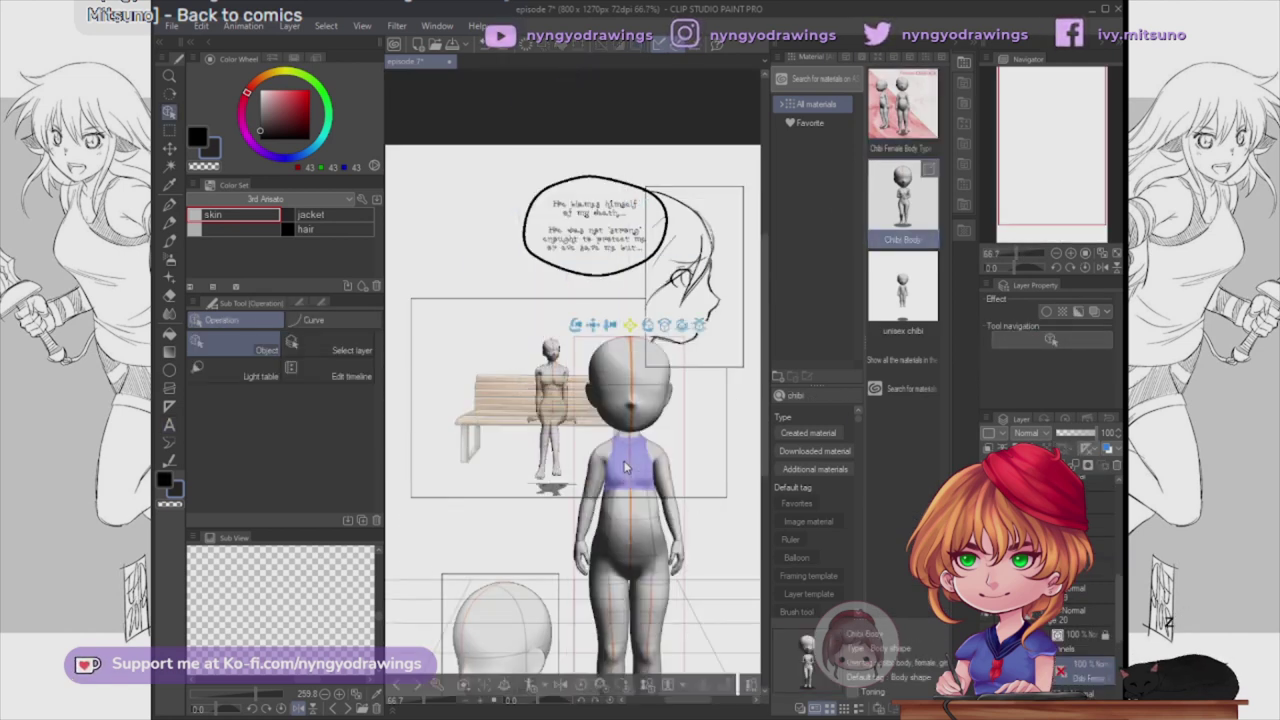
Step: Scale the chibi figure down and stand it beside the bench, to the right of the seated figure
drag(600, 400, 550, 260)
click(640, 418)
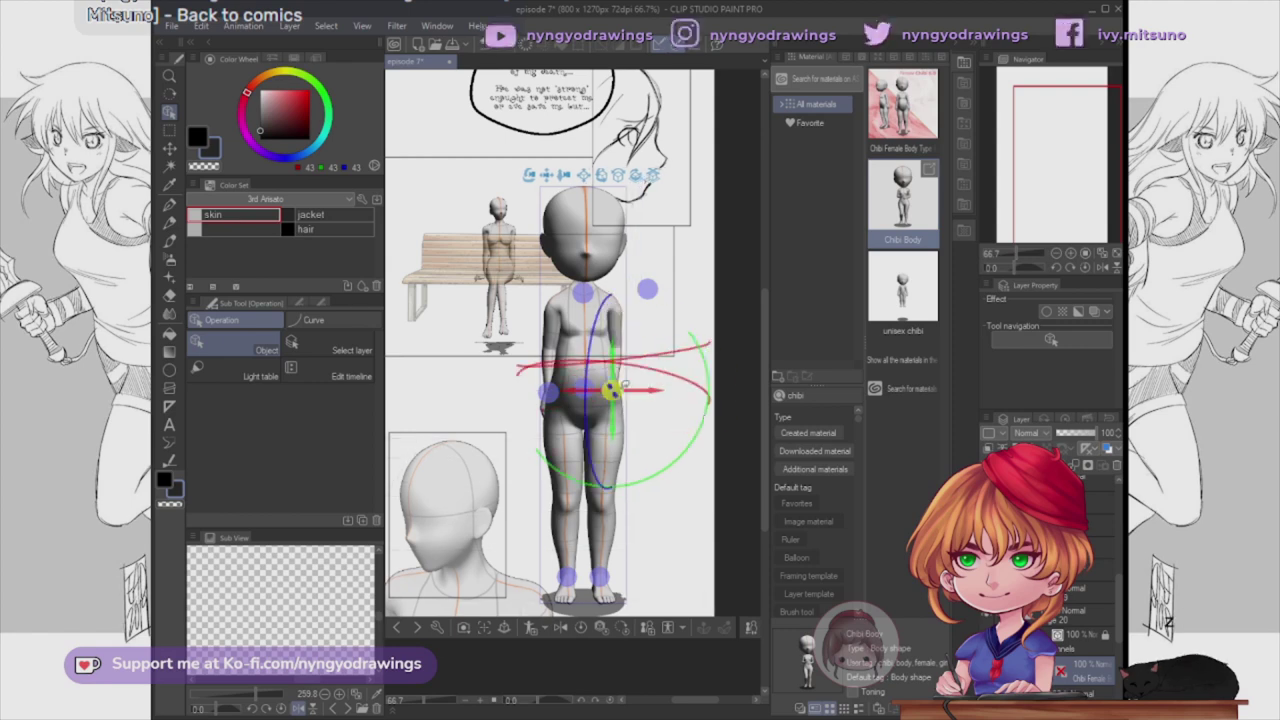
scroll(523, 443, up, 4)
scroll(688, 427, down, 5)
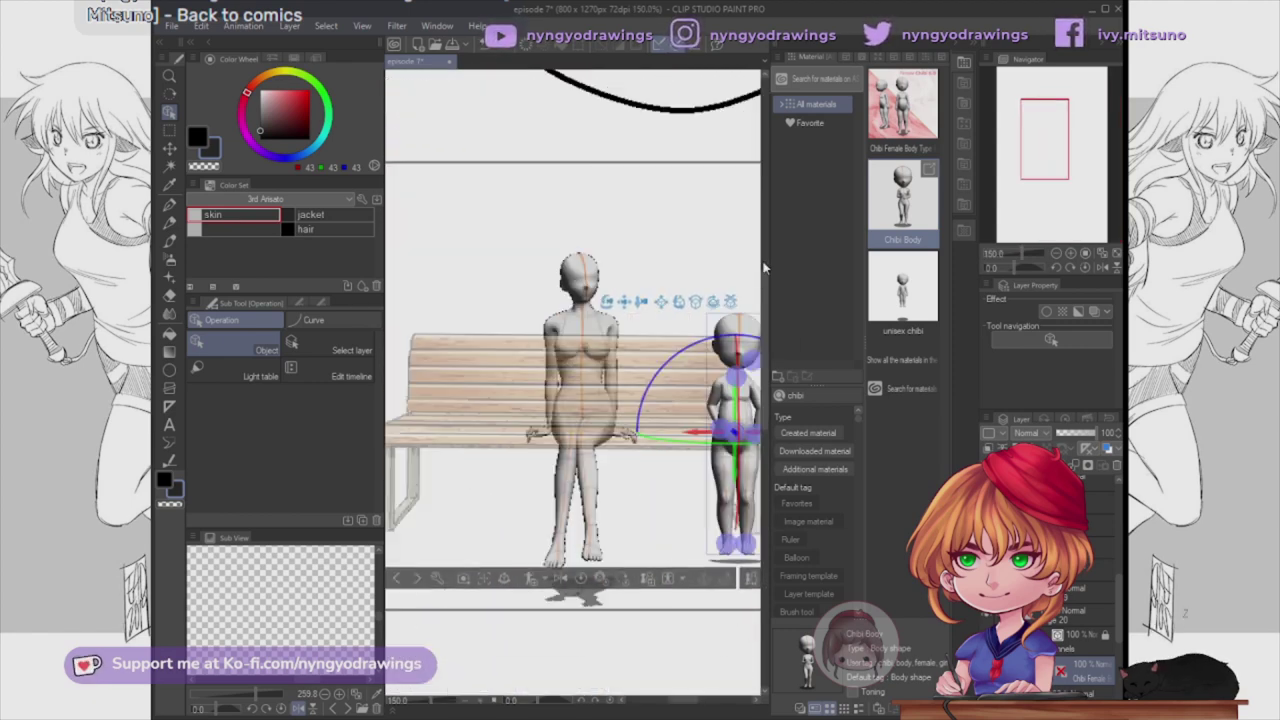
scroll(651, 547, down, 3)
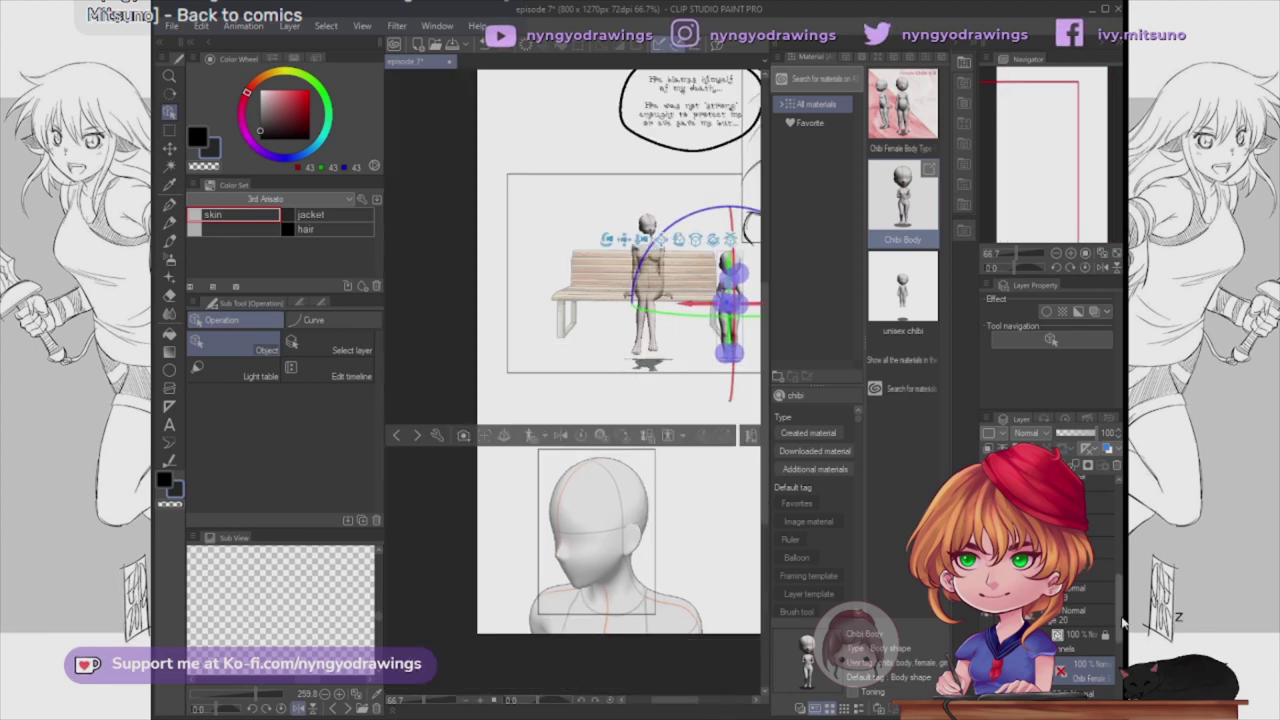
Step: Sketch long front hair strands with the G-pen from the head model's forehead down past the chin to the shoulder
scroll(570, 620, up, 5)
key(p)
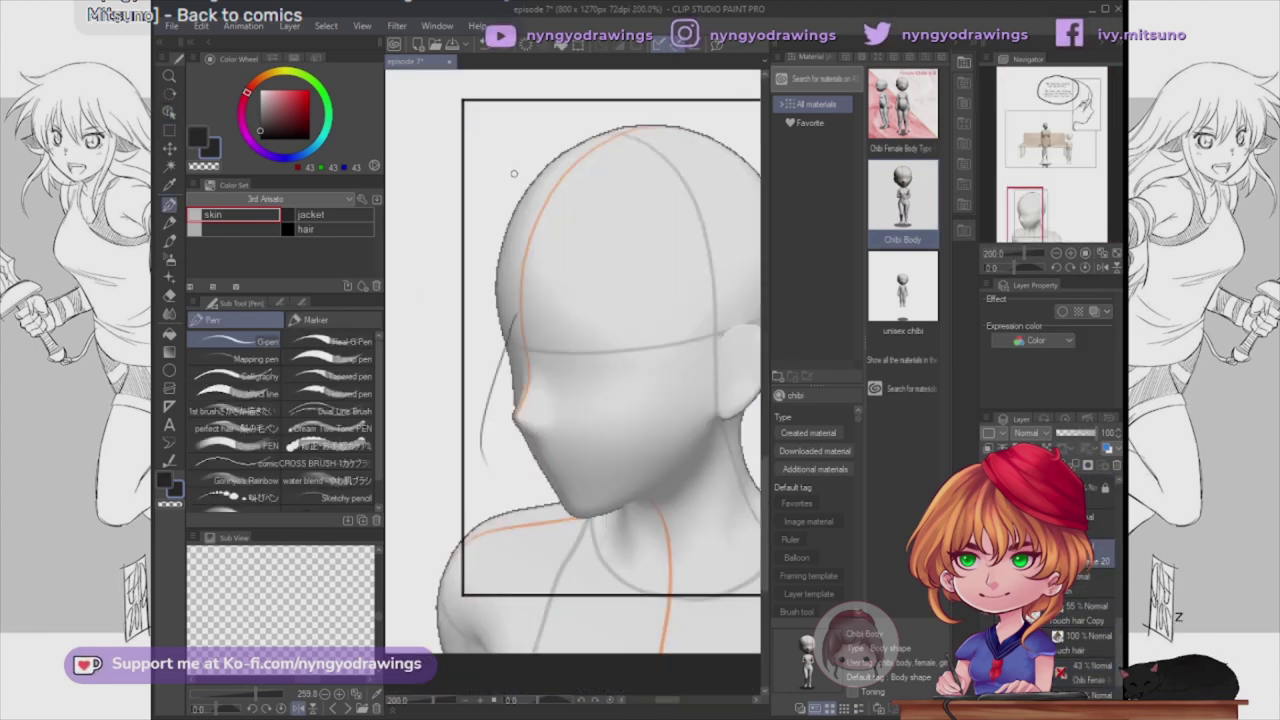
scroll(513, 173, up, 3)
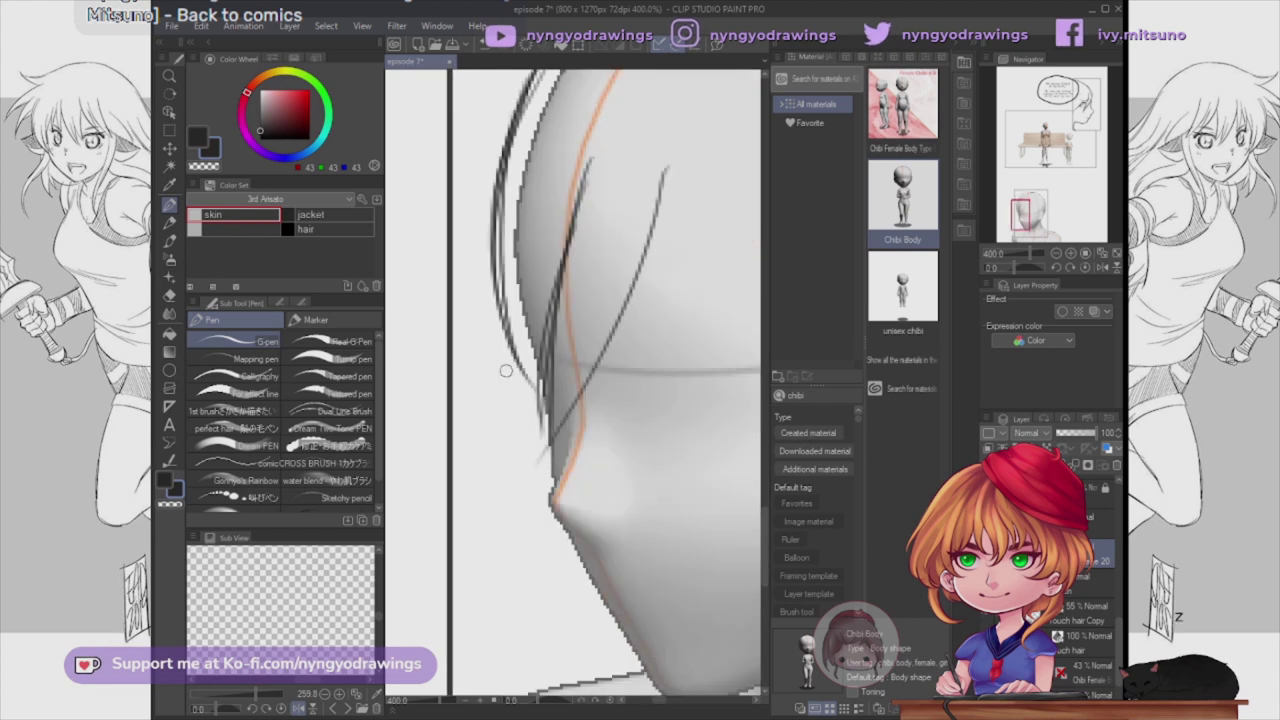
scroll(576, 383, down, 2)
scroll(576, 383, down, 2)
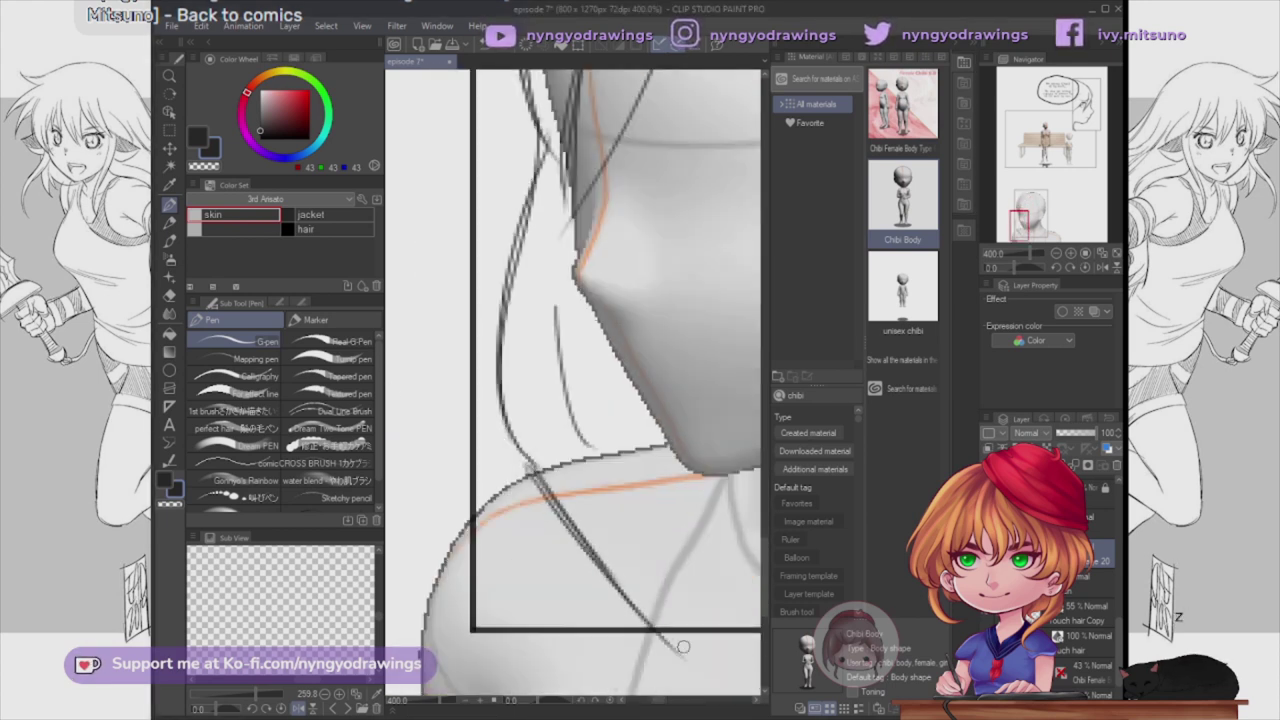
Step: Sketch the collar and shoulder lines over the head model's chest and both shoulders
key(minus)
key(minus)
key(minus)
key(minus)
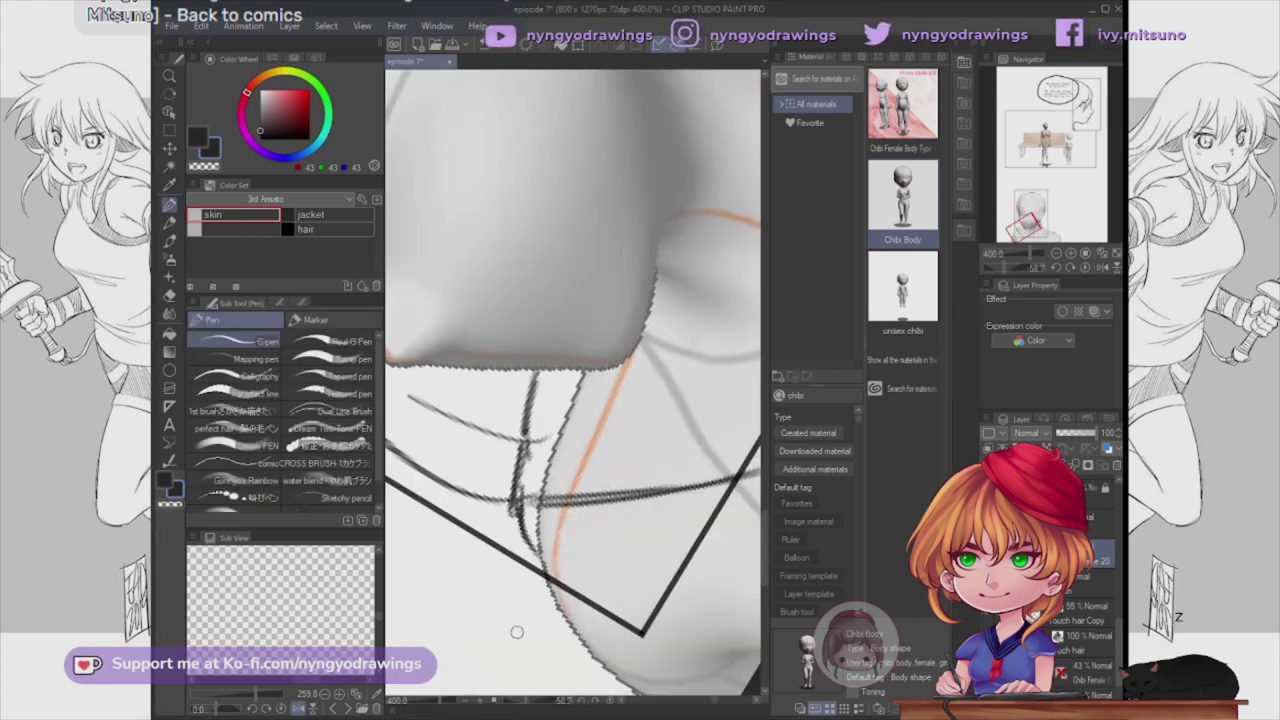
scroll(600, 350, up, 3)
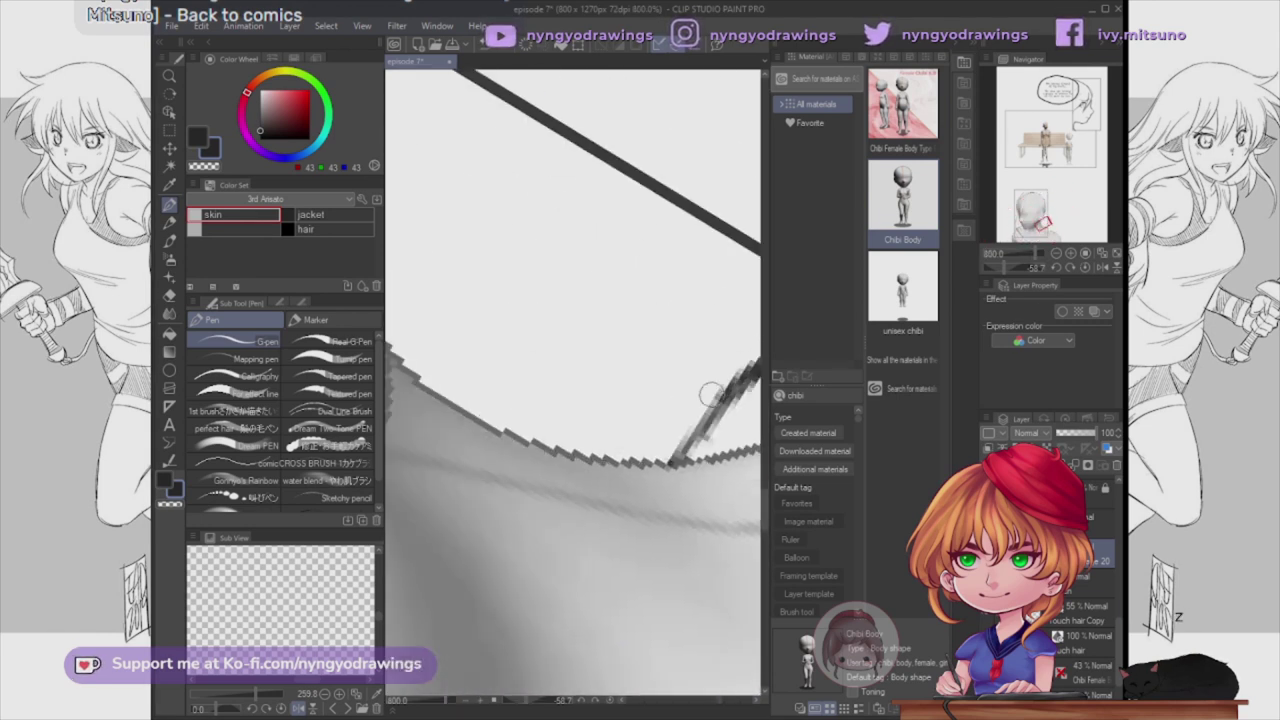
scroll(600, 350, down, 3)
drag(640, 250, 560, 500)
key(minus)
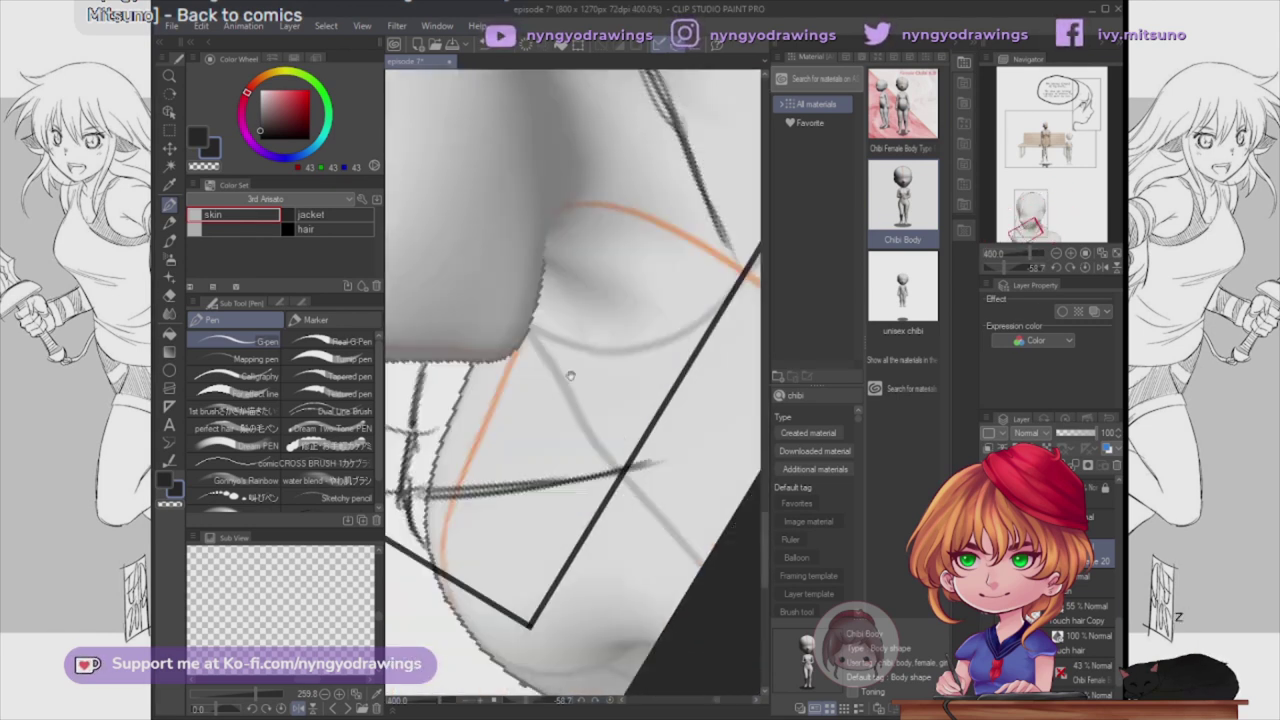
Step: Trace the nose and jaw profile over the head model and mark the nostril with a short stroke
key(minus)
scroll(537, 309, up, 3)
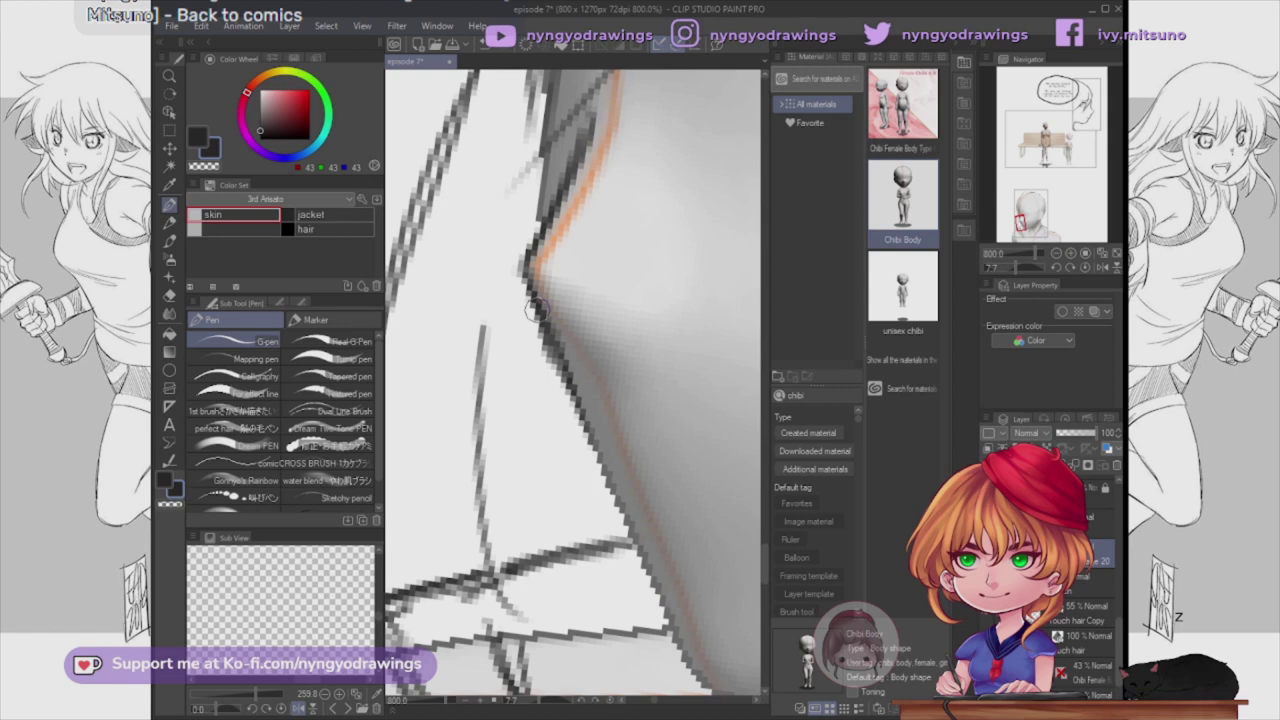
key(minus)
drag(686, 372, 702, 465)
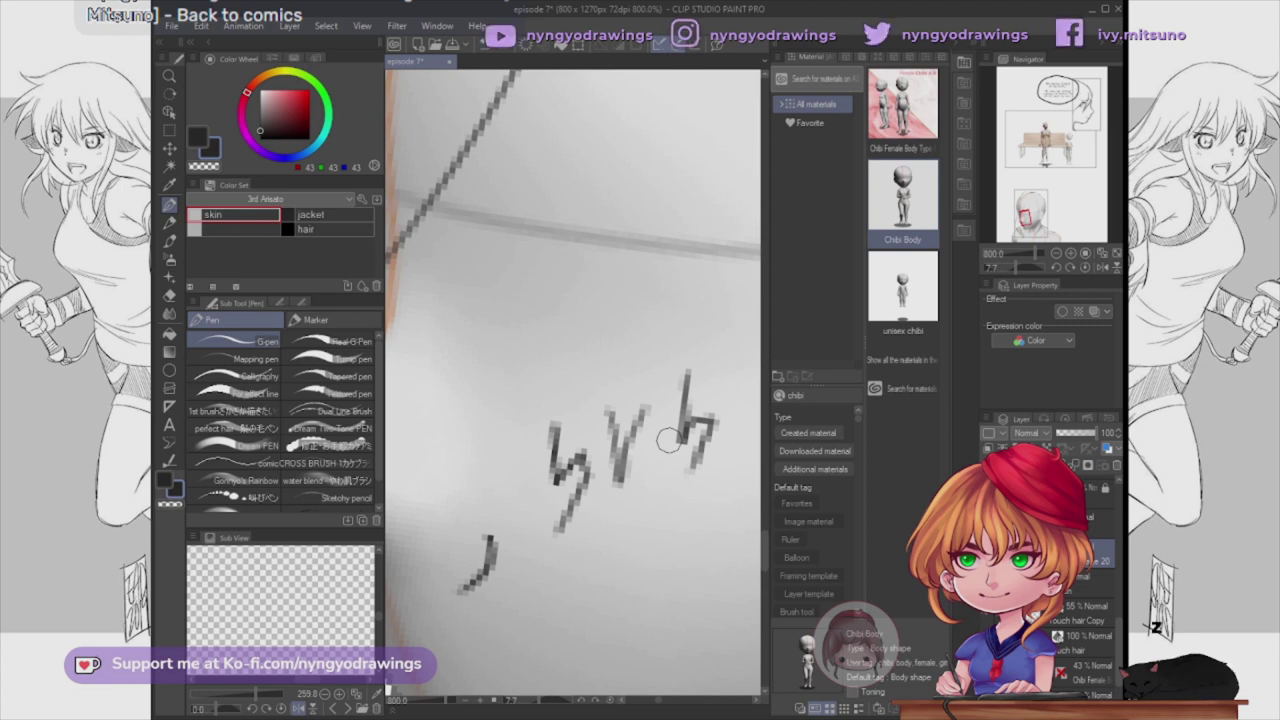
key(ctrl+z)
scroll(668, 443, down, 2)
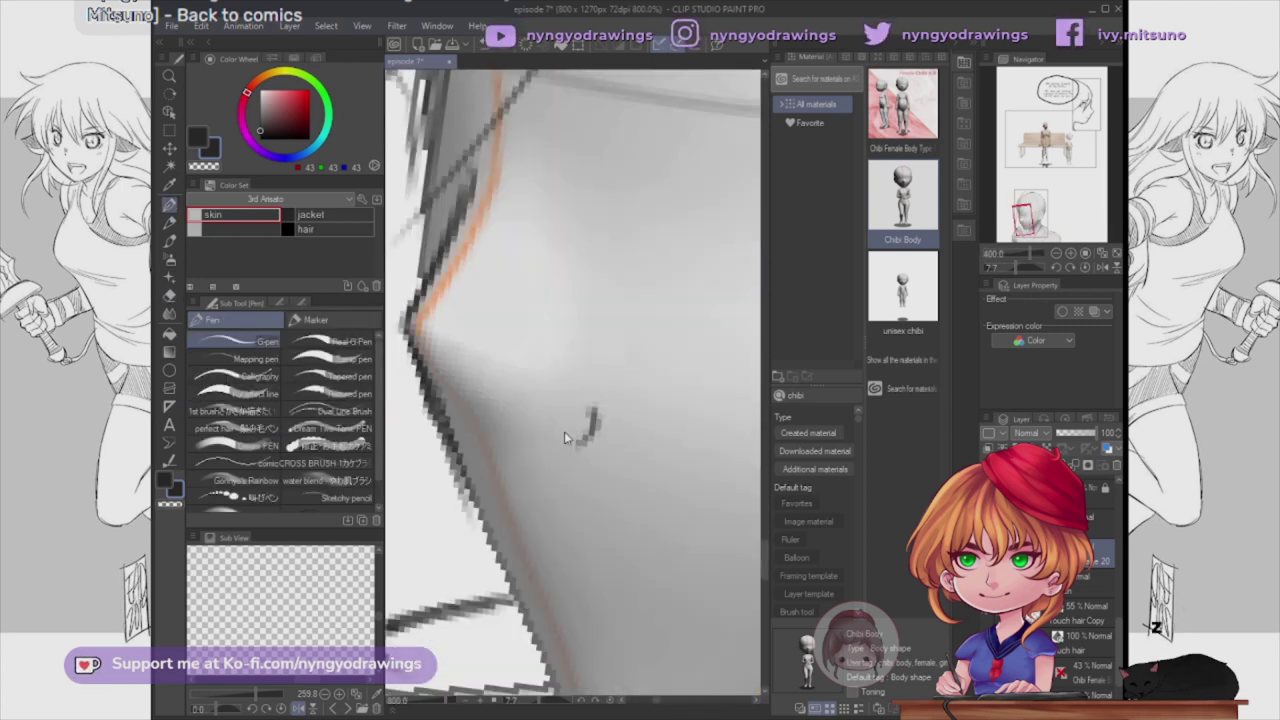
scroll(565, 438, up, 2)
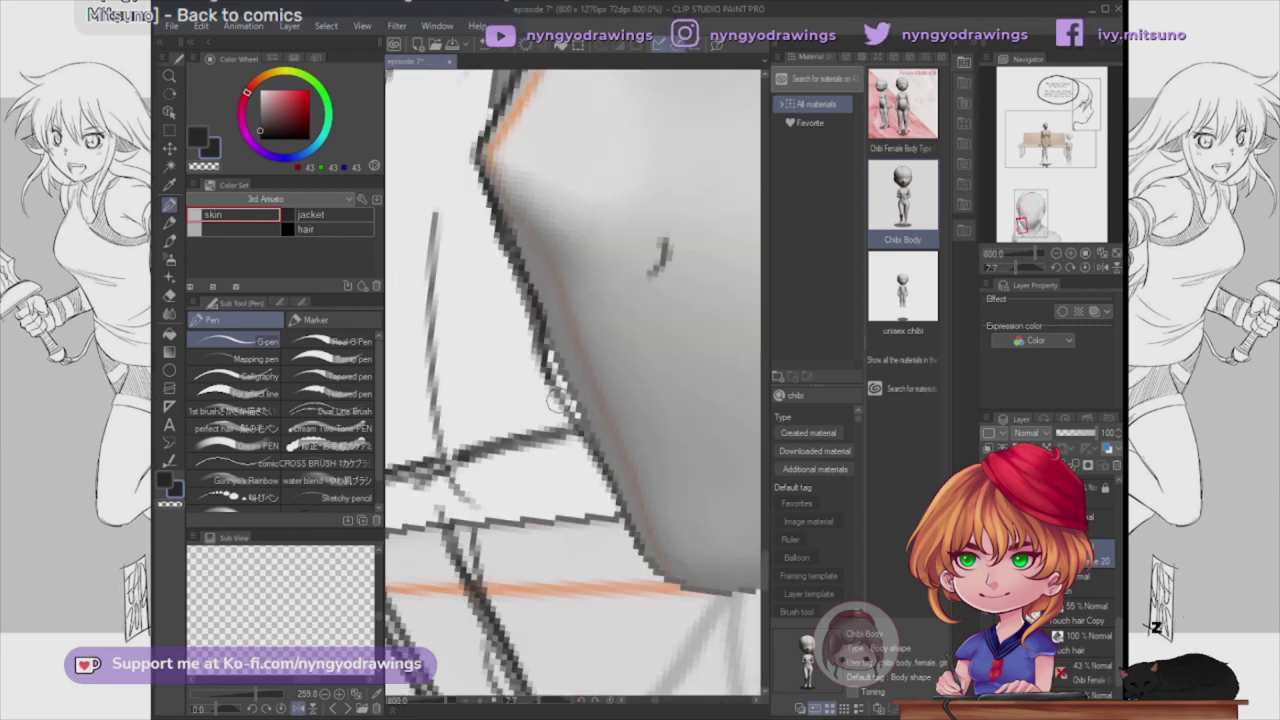
Step: Sketch a curved hair strand across the side of the forehead toward the ear
scroll(556, 400, down, 3)
scroll(543, 331, up, 2)
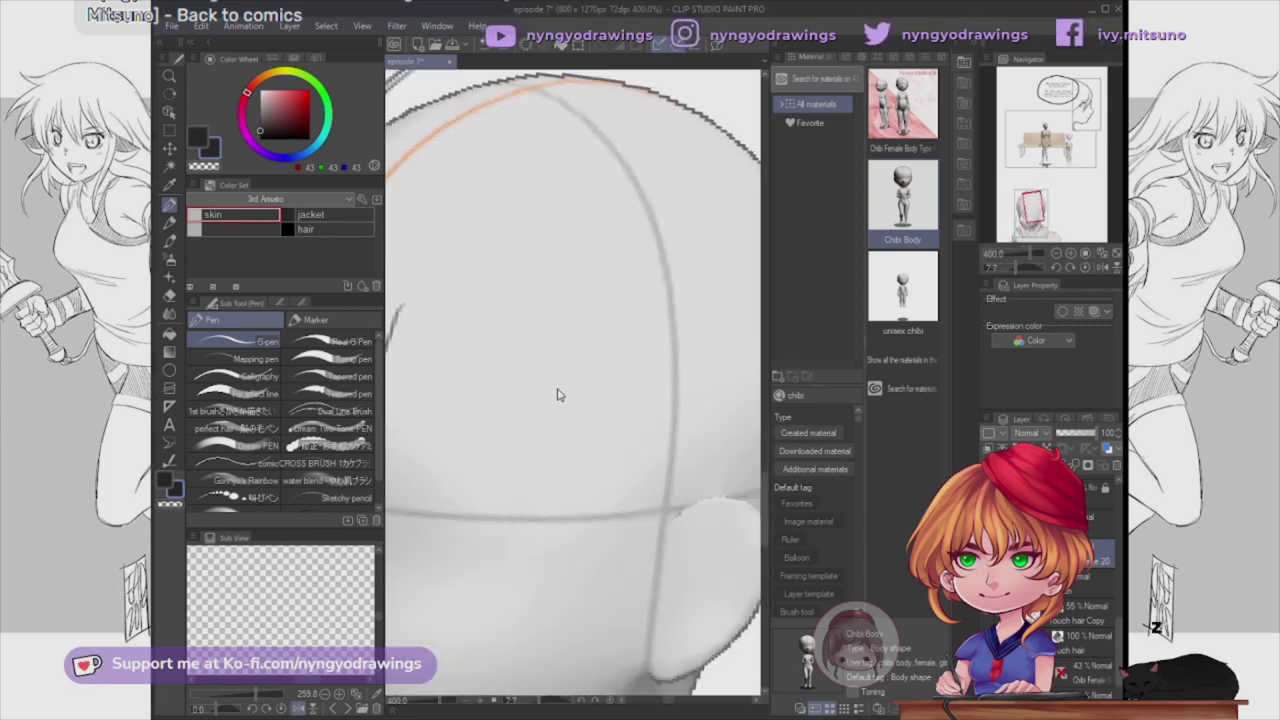
drag(528, 370, 634, 569)
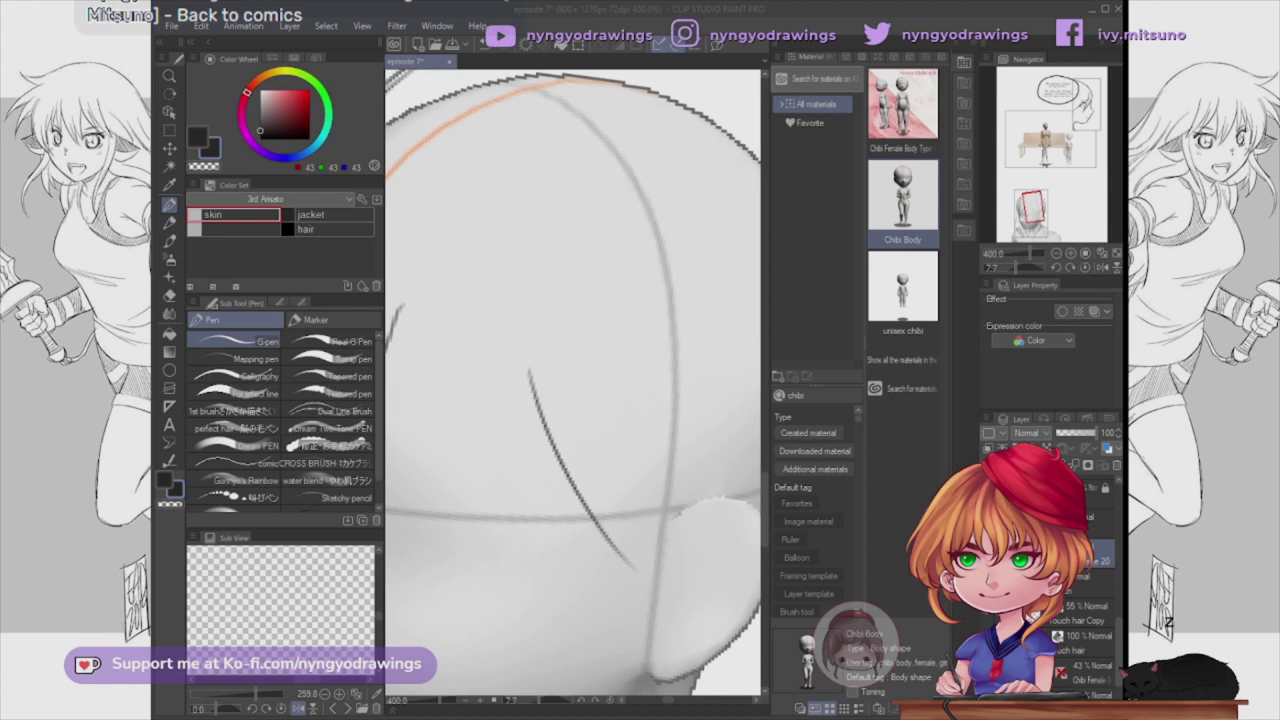
Step: Show the red-eyed character as the reference image and sketch the mouth on the face profile
click(373, 706)
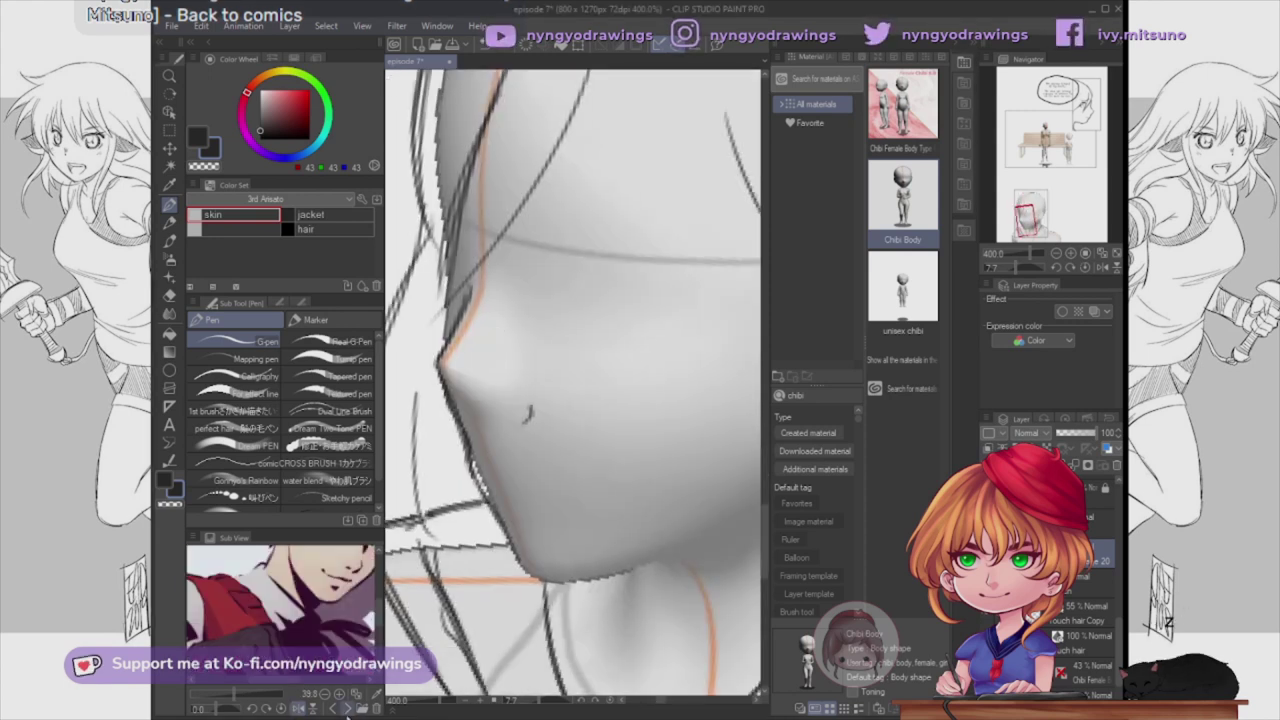
scroll(593, 400, up, 2)
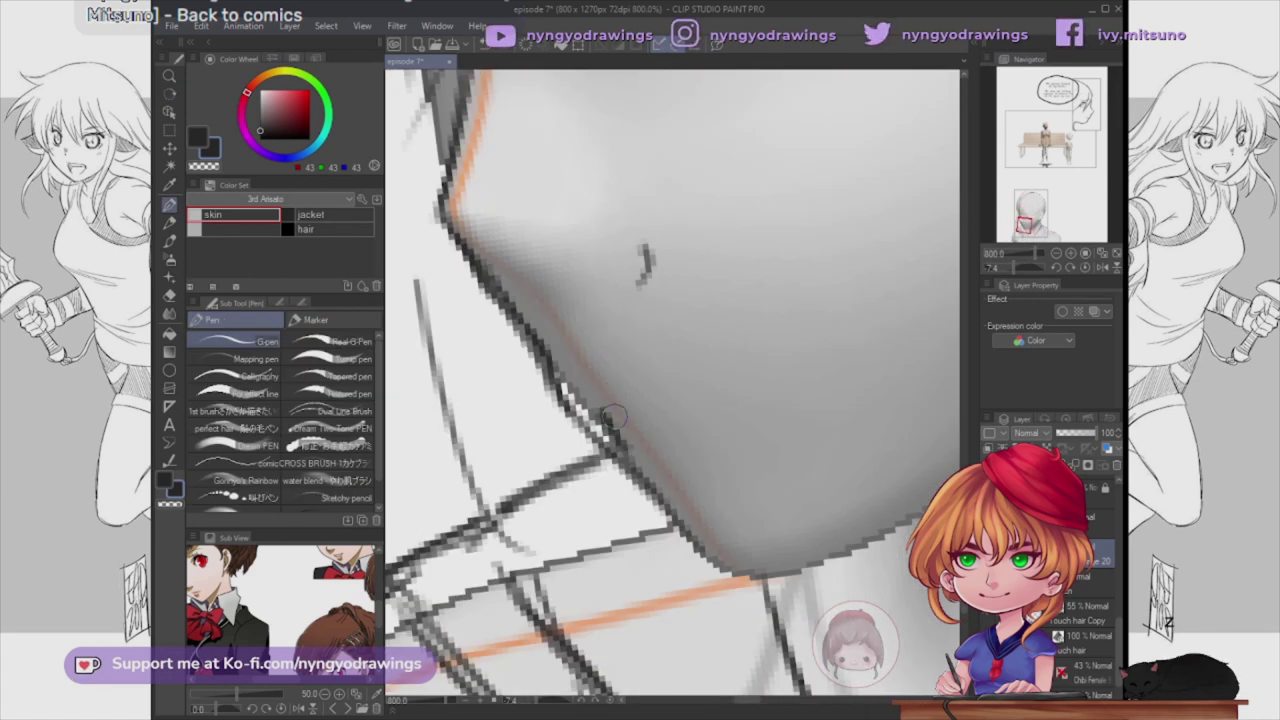
scroll(614, 416, up, 3)
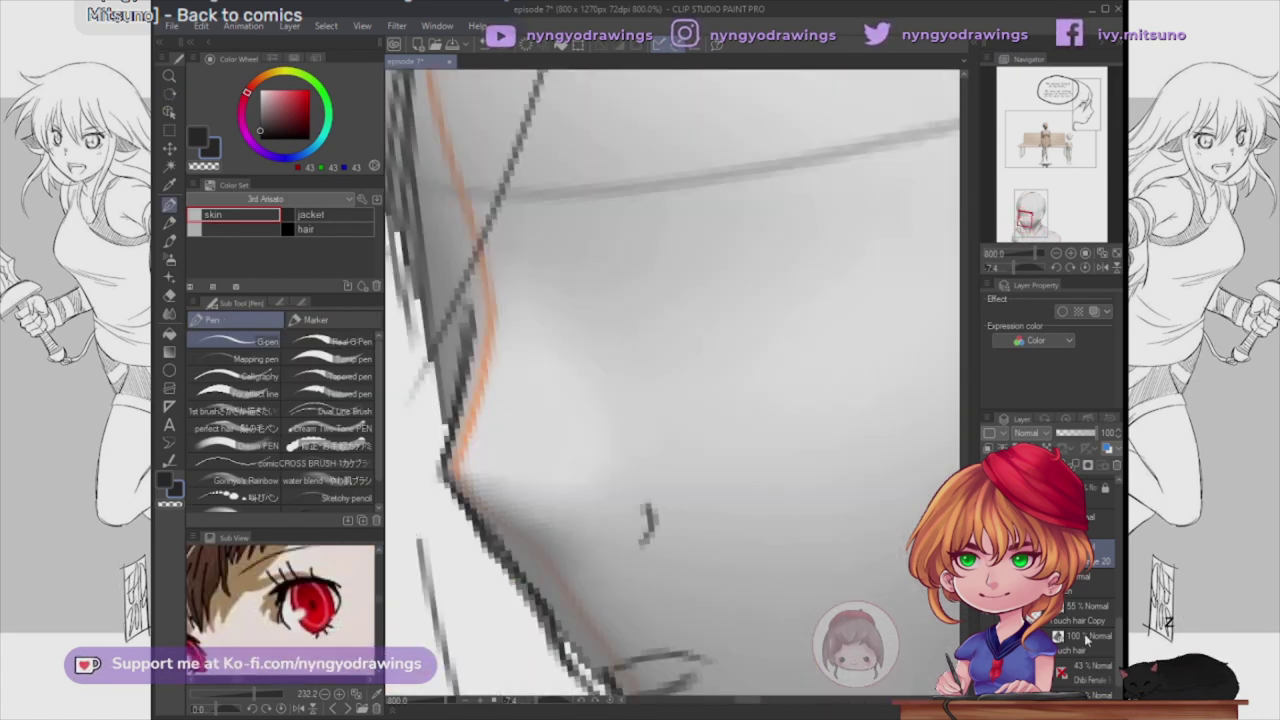
Step: Sketch an eye with a thick upper lash line, lower lid and iris in the empty area beside the head panel
scroll(610, 295, down, 3)
scroll(610, 295, up, 2)
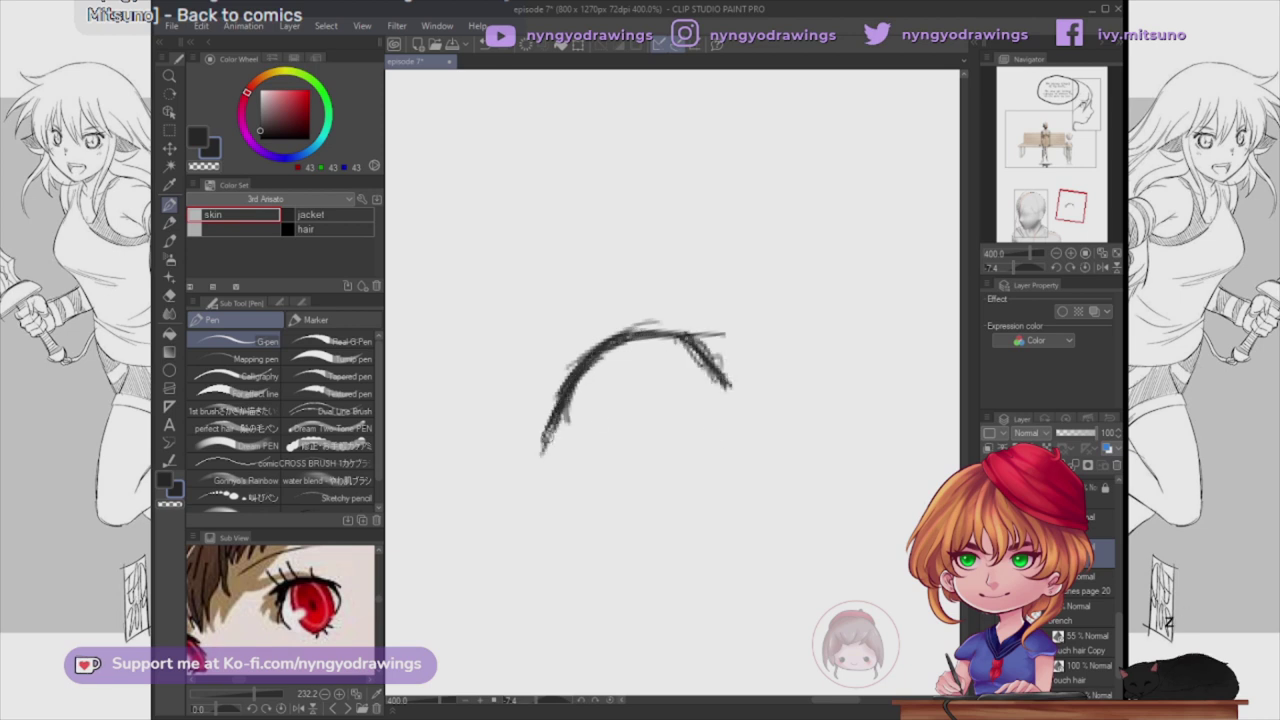
scroll(680, 420, up, 2)
drag(700, 472, 625, 511)
drag(455, 316, 401, 290)
drag(401, 290, 471, 352)
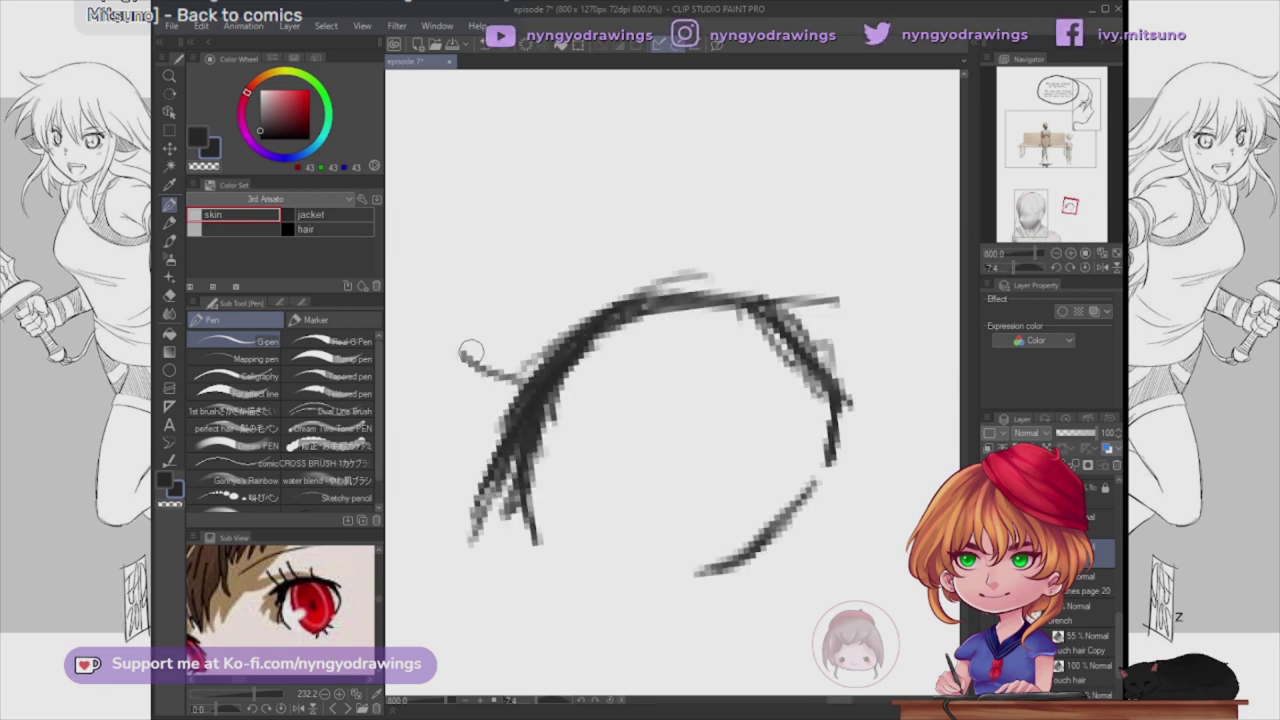
drag(594, 408, 720, 540)
drag(700, 312, 808, 466)
Step: Try to transform the sketched eye and move it onto the face of the head model
scroll(617, 349, down, 4)
scroll(834, 423, up, 2)
key(ctrl+t)
drag(697, 428, 585, 455)
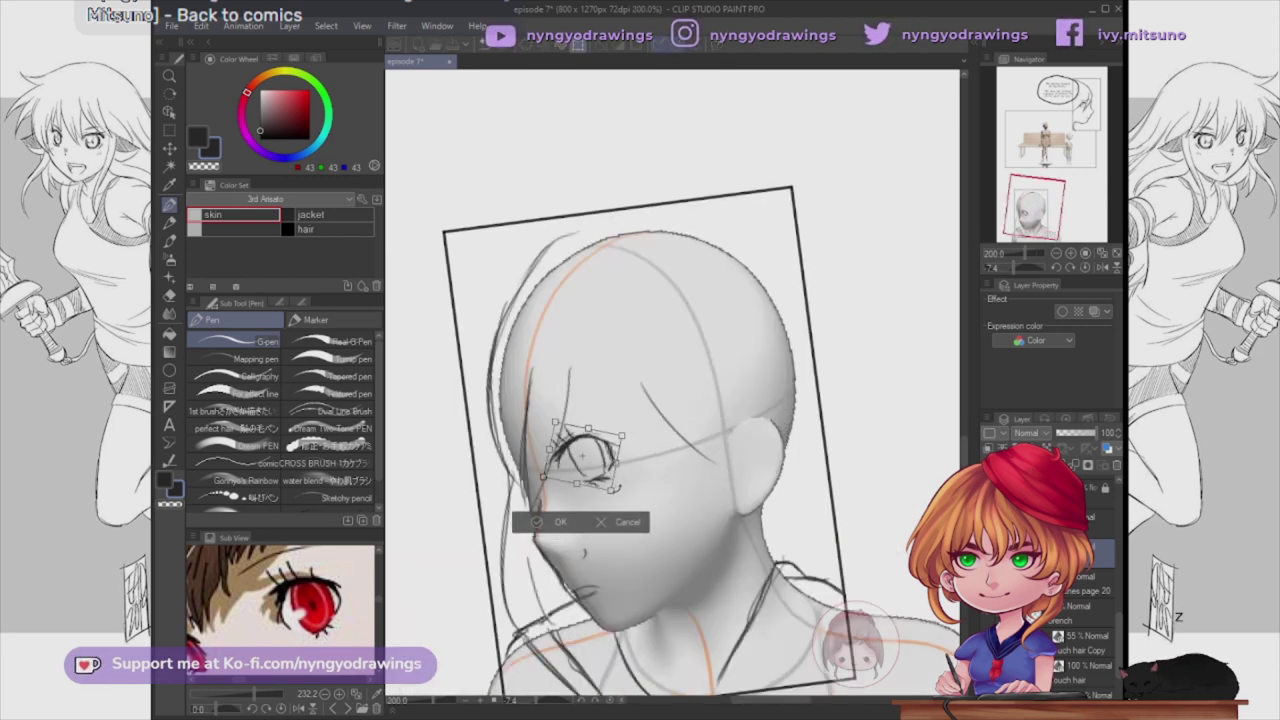
scroll(585, 455, up, 4)
key(Return)
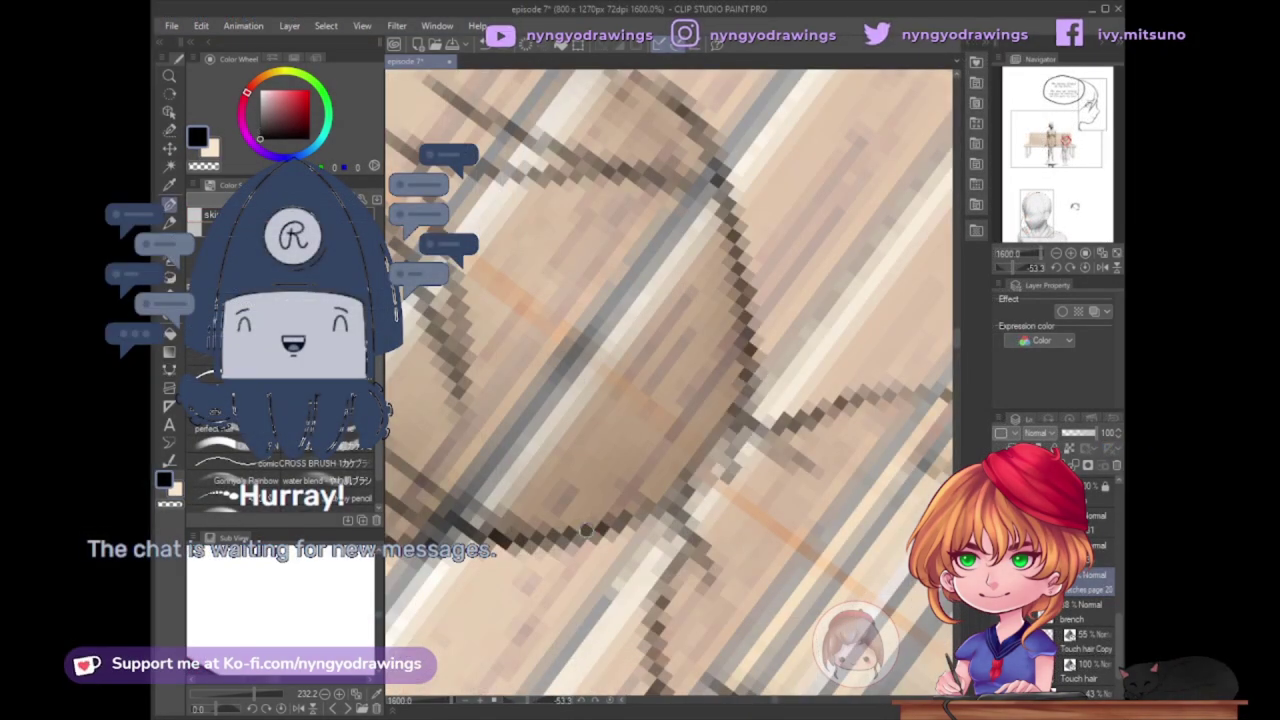
Step: Sketch the smaller figure's head contour and the ruffled collar strokes below the chin over the bench
scroll(639, 379, up, 2)
mouse_move(639, 379)
mouse_down()
mouse_move(610, 330)
mouse_move(646, 362)
mouse_move(662, 267)
mouse_up()
drag(775, 404, 818, 330)
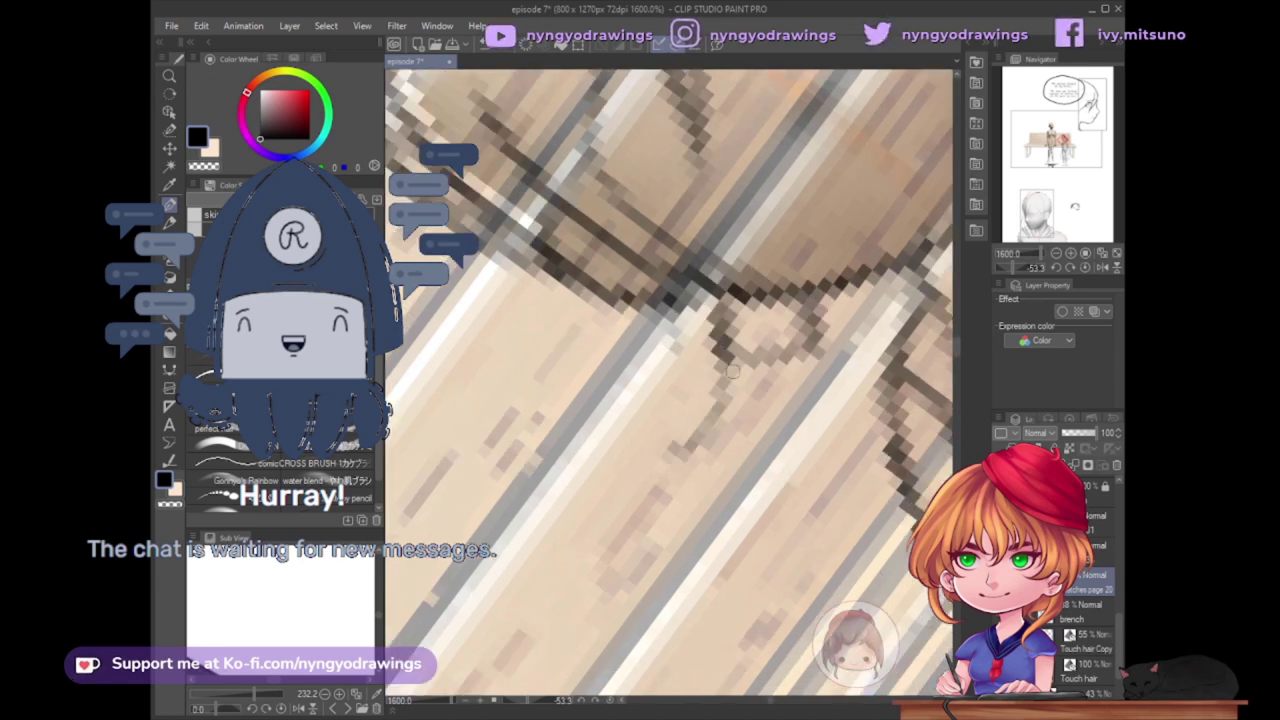
mouse_move(810, 520)
mouse_down()
mouse_move(560, 480)
mouse_move(742, 543)
mouse_move(563, 316)
mouse_move(556, 218)
mouse_up()
Step: Sketch the smaller figure's skirt hem, lower legs and feet over the 3D model
alt+click(560, 480)
scroll(742, 543, down, 2)
scroll(742, 543, up, 2)
alt+click(620, 380)
drag(578, 378, 733, 460)
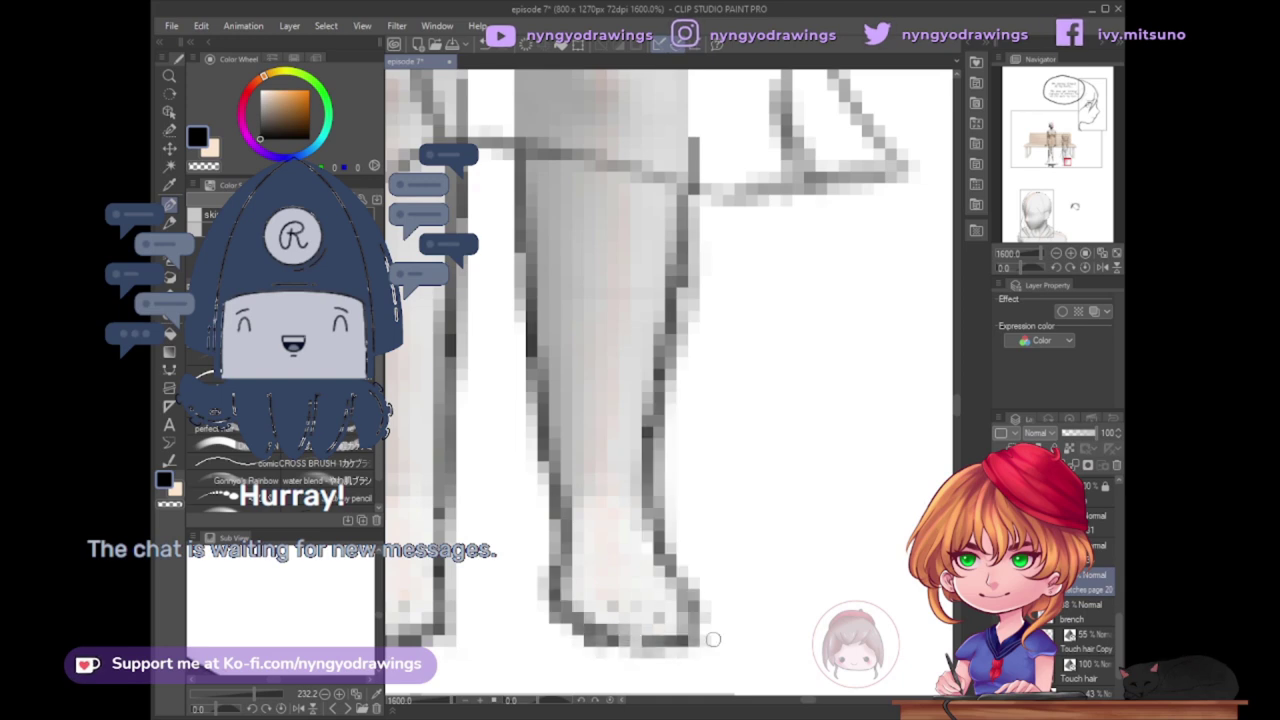
scroll(713, 639, down, 3)
scroll(713, 639, up, 3)
drag(713, 639, 755, 477)
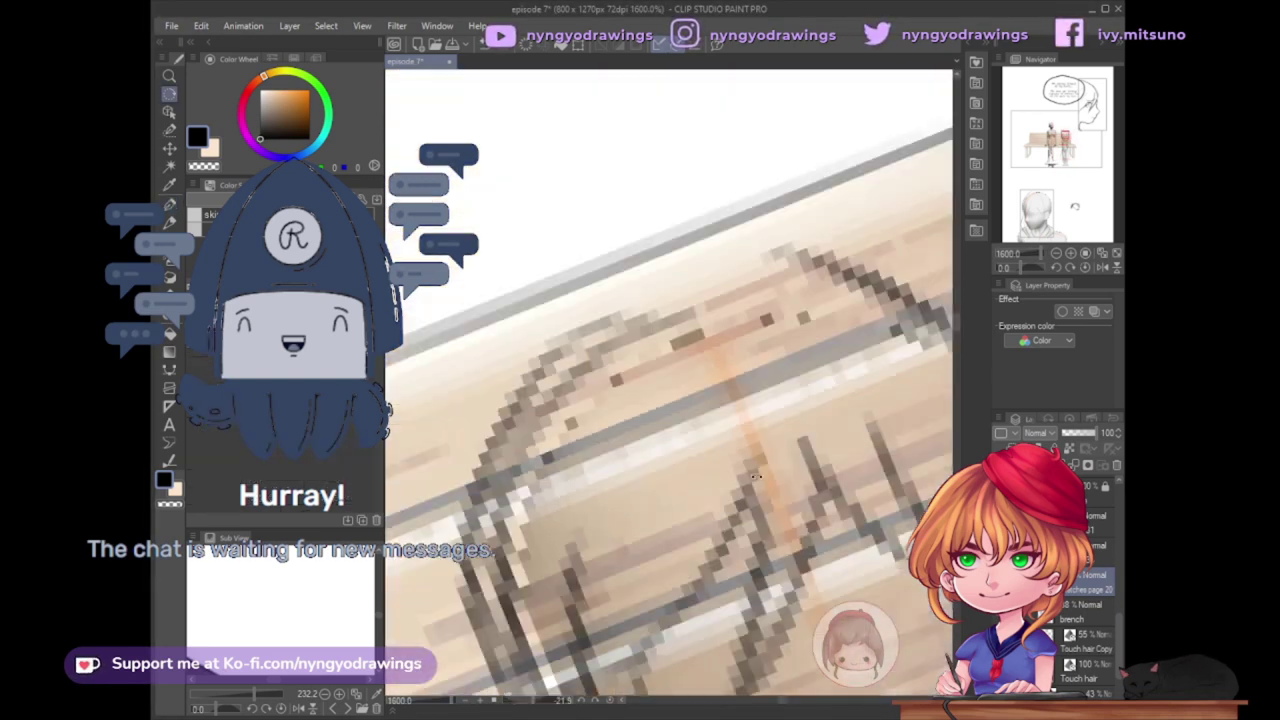
scroll(755, 477, down, 4)
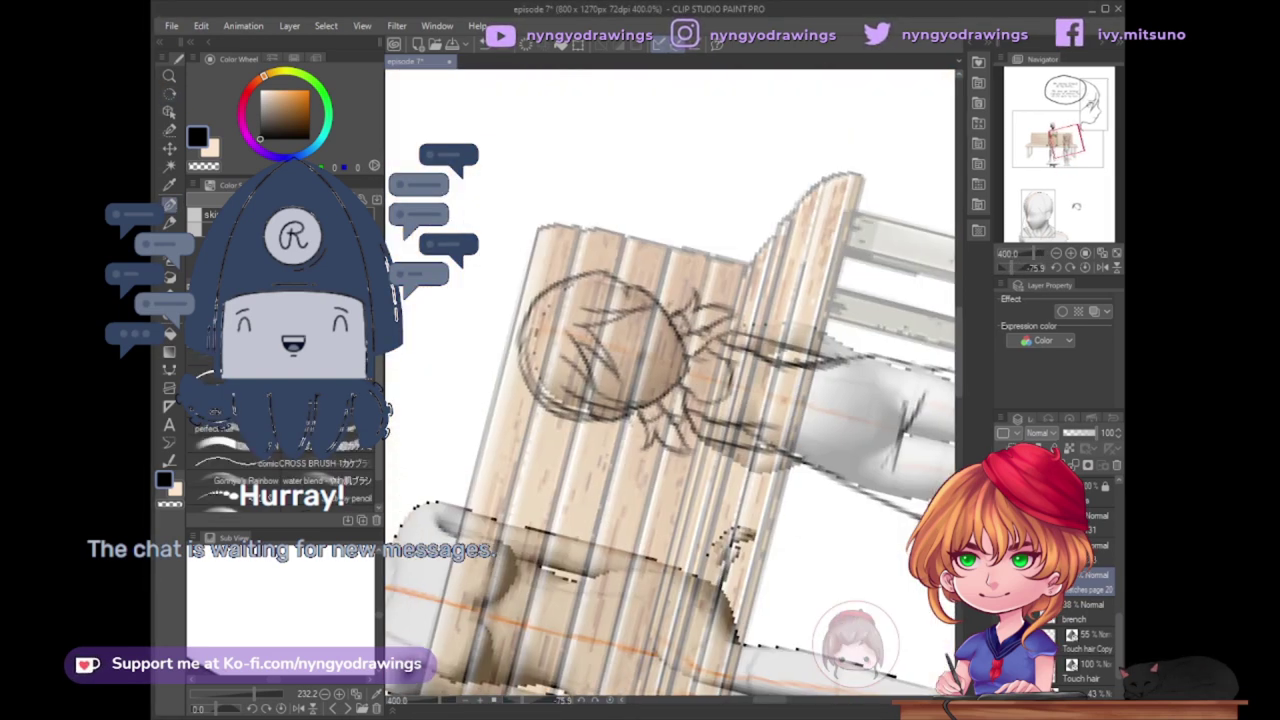
Step: Trace the seated figure's collar, shoulder and arm over the model, and lower the model layer's opacity to 24%
scroll(530, 343, up, 4)
drag(727, 550, 689, 367)
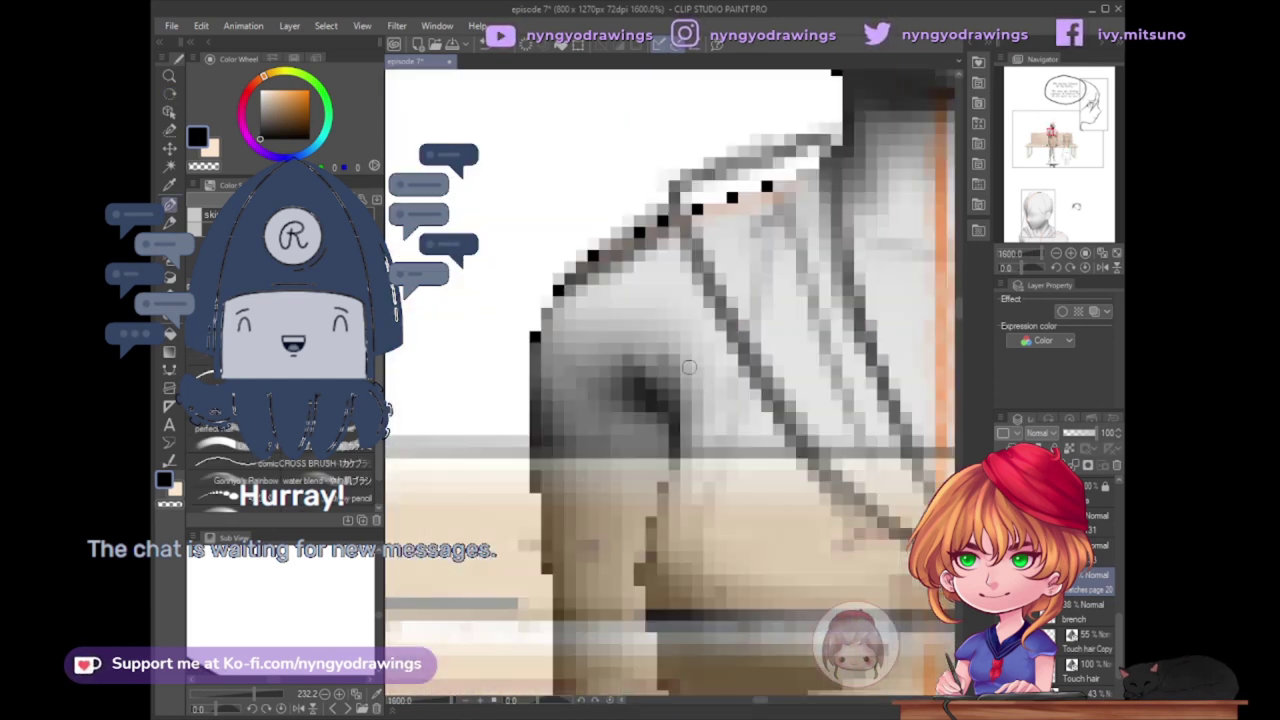
scroll(1115, 615, up, 1)
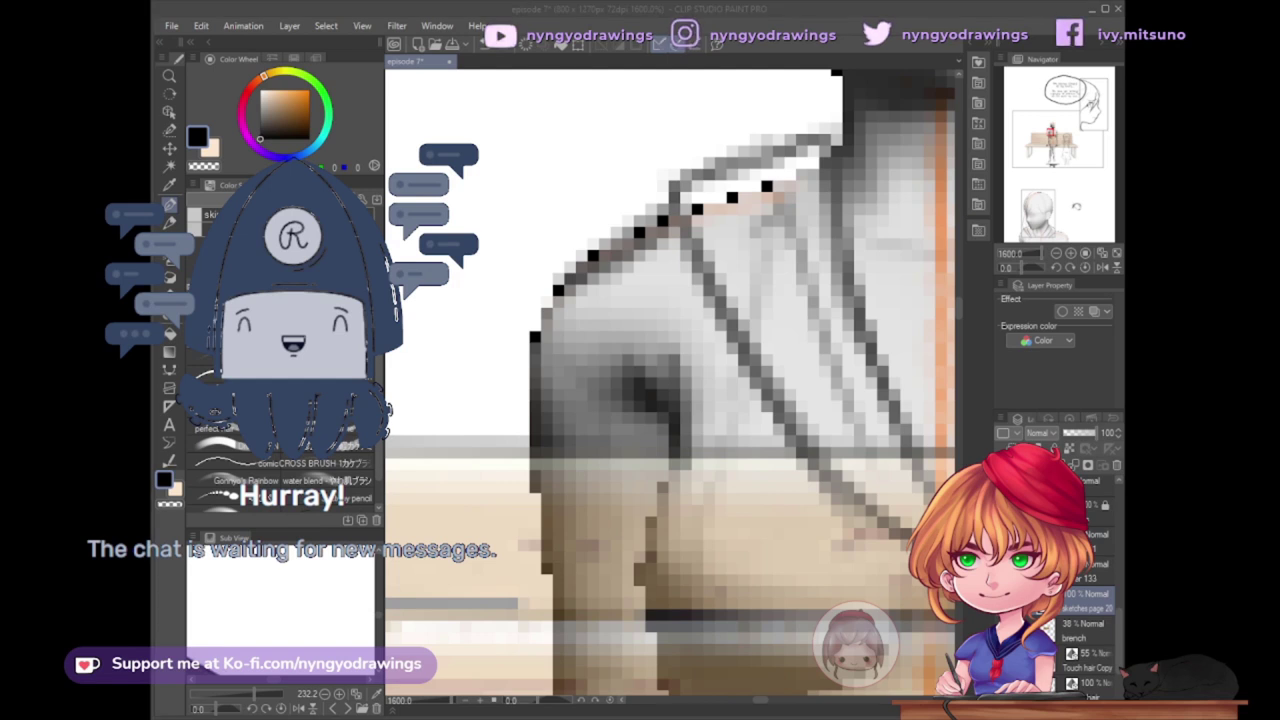
drag(680, 690, 610, 400)
mouse_move(640, 690)
mouse_down()
mouse_move(628, 640)
mouse_move(641, 647)
mouse_move(640, 500)
mouse_move(620, 420)
mouse_move(660, 560)
mouse_up()
click(1085, 655)
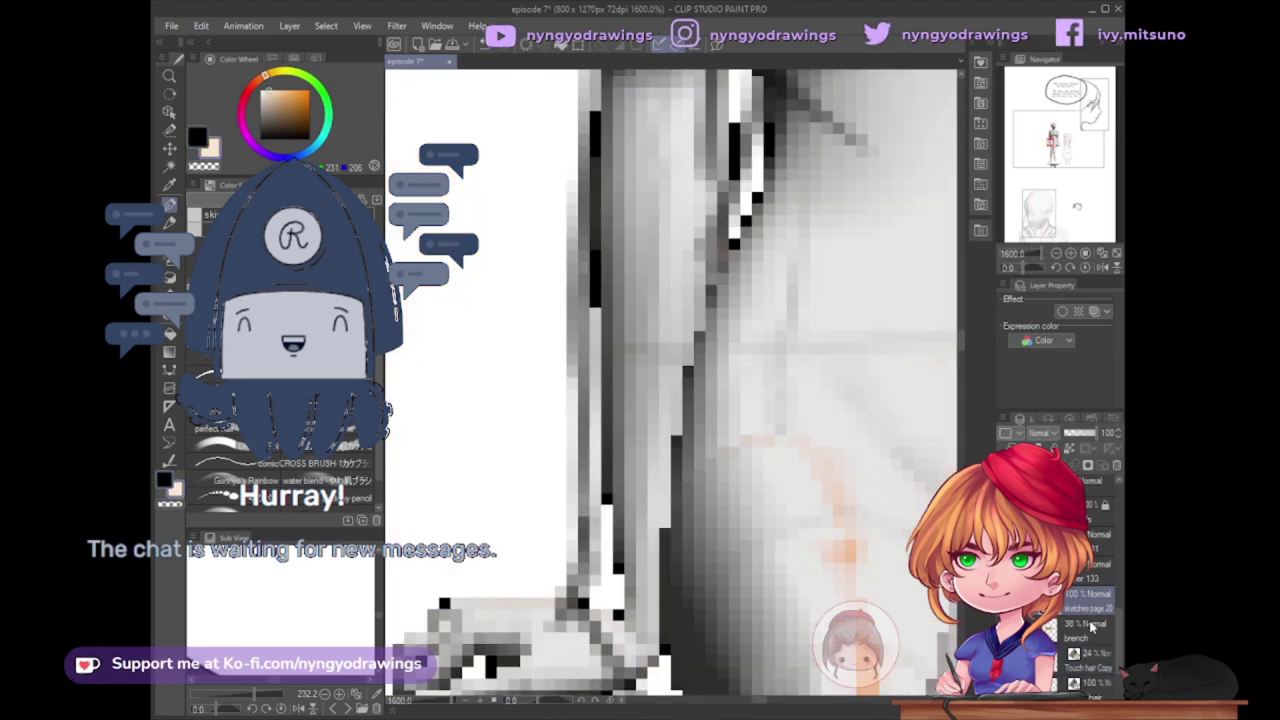
Step: Sketch the seated figure's jacket hem, hips and inner thigh line over the faded model
key(ctrl+minus)
scroll(726, 290, up, 6)
drag(726, 290, 762, 492)
scroll(710, 400, down, 2)
drag(764, 238, 737, 192)
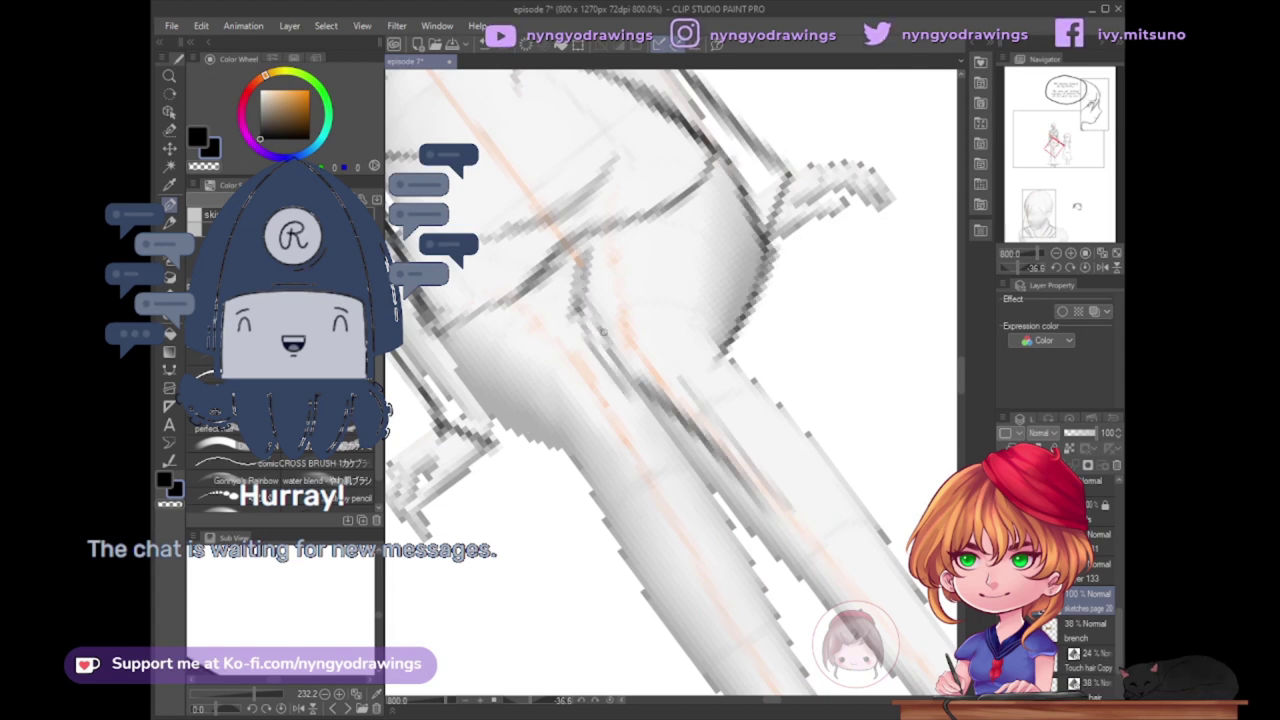
Step: Trace the outer and inner contours of both of the seated figure's legs
drag(457, 381, 649, 330)
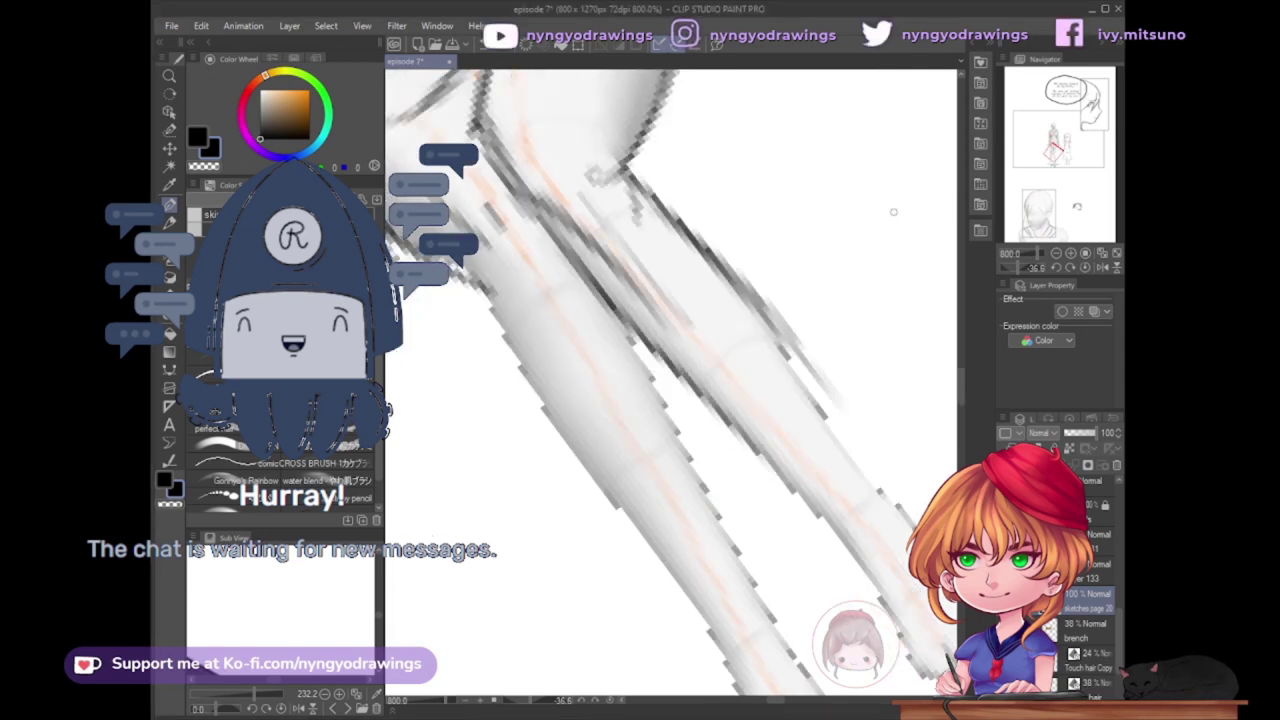
drag(700, 450, 450, 250)
drag(612, 537, 845, 480)
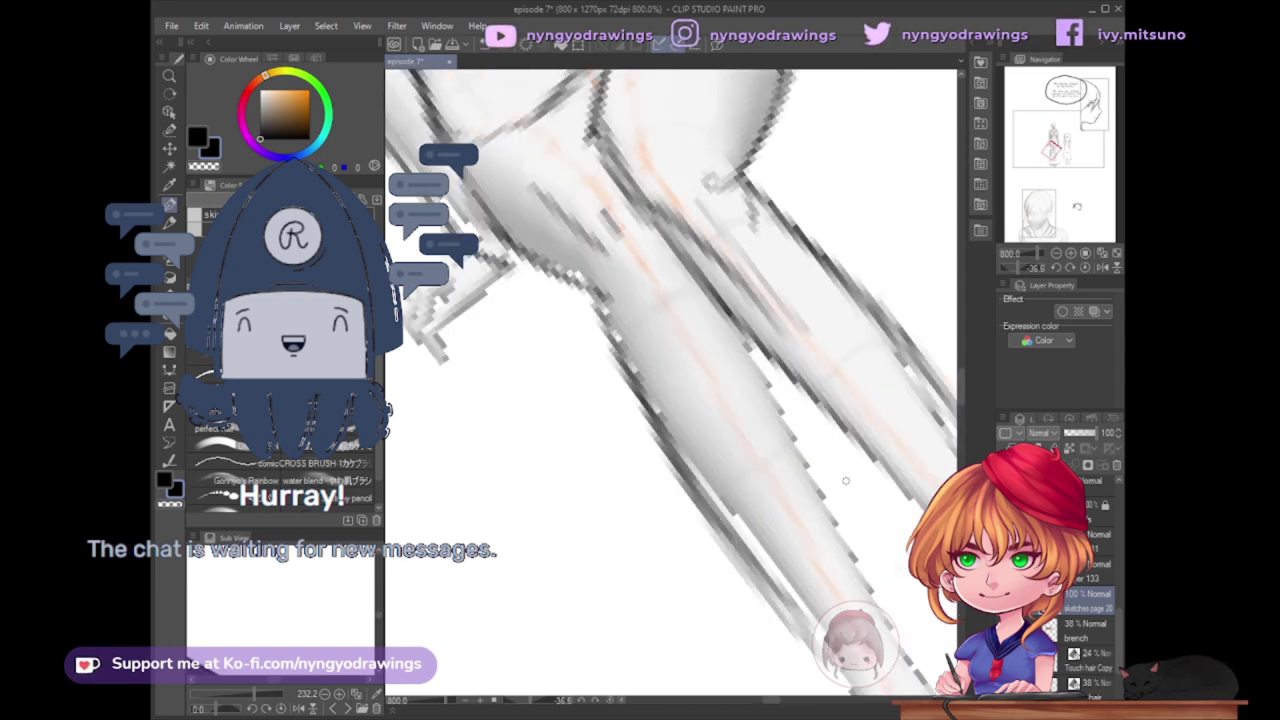
Step: Show the pink-haired character as the reference image and sketch the seated figure's hair strands across the face
scroll(845, 480, down, 5)
scroll(530, 494, up, 10)
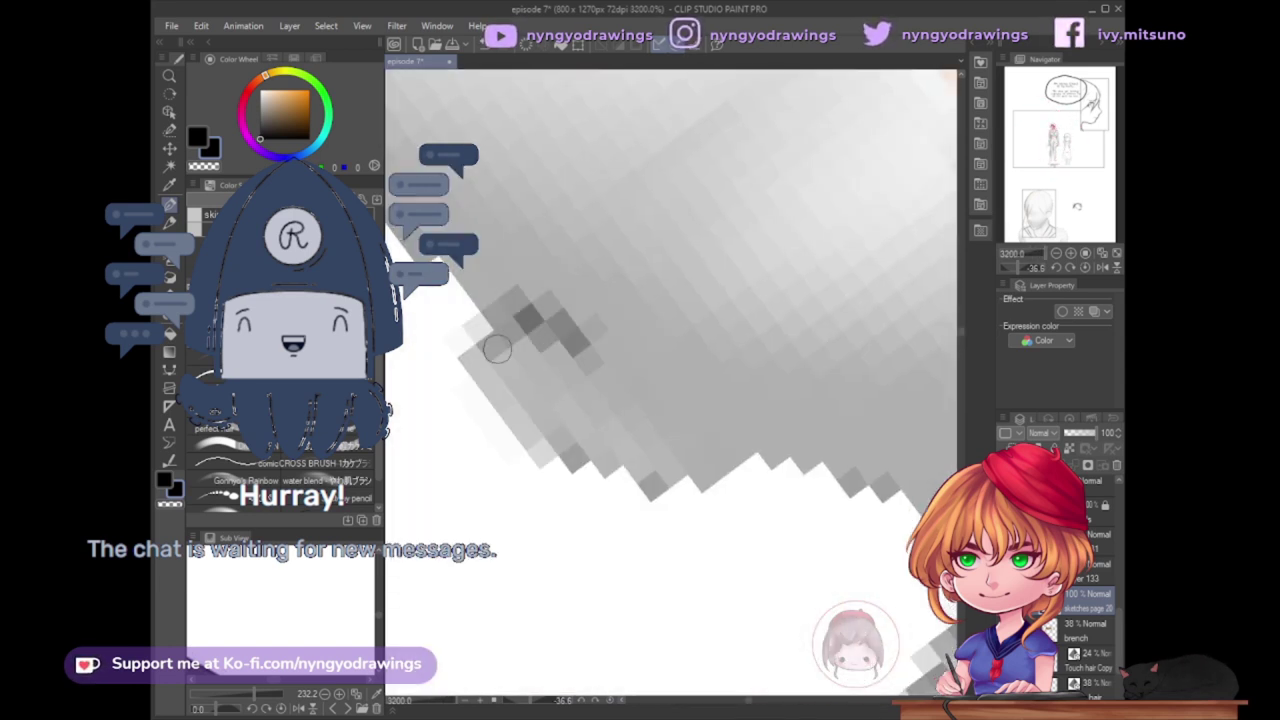
scroll(530, 494, down, 5)
scroll(737, 334, up, 3)
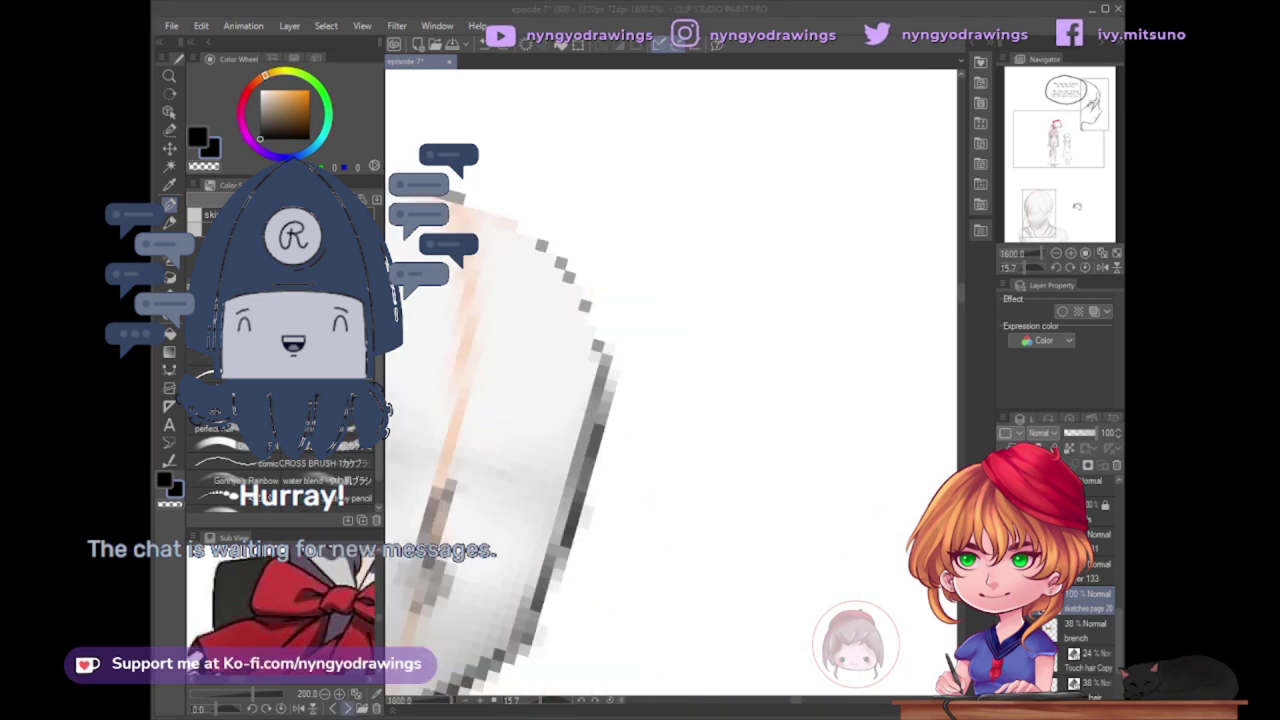
drag(540, 300, 601, 364)
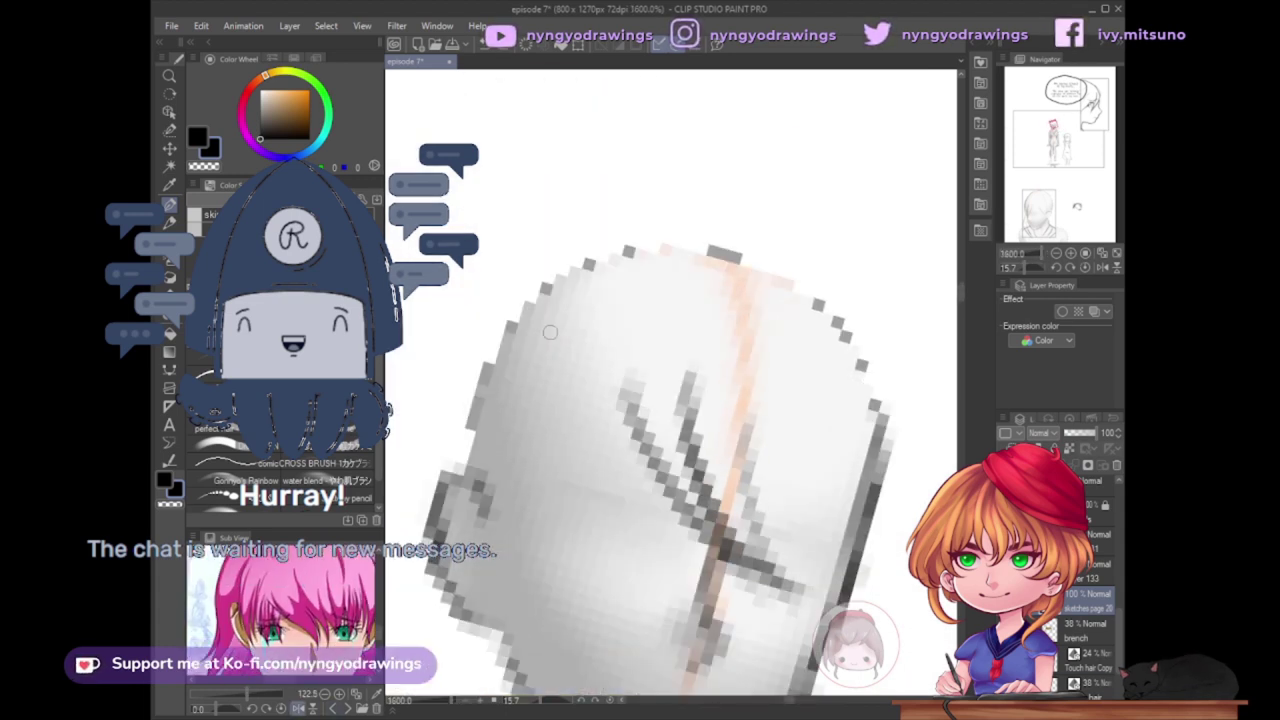
mouse_move(572, 568)
mouse_down()
mouse_move(563, 537)
mouse_move(714, 518)
mouse_move(900, 540)
mouse_up()
scroll(742, 336, up, 5)
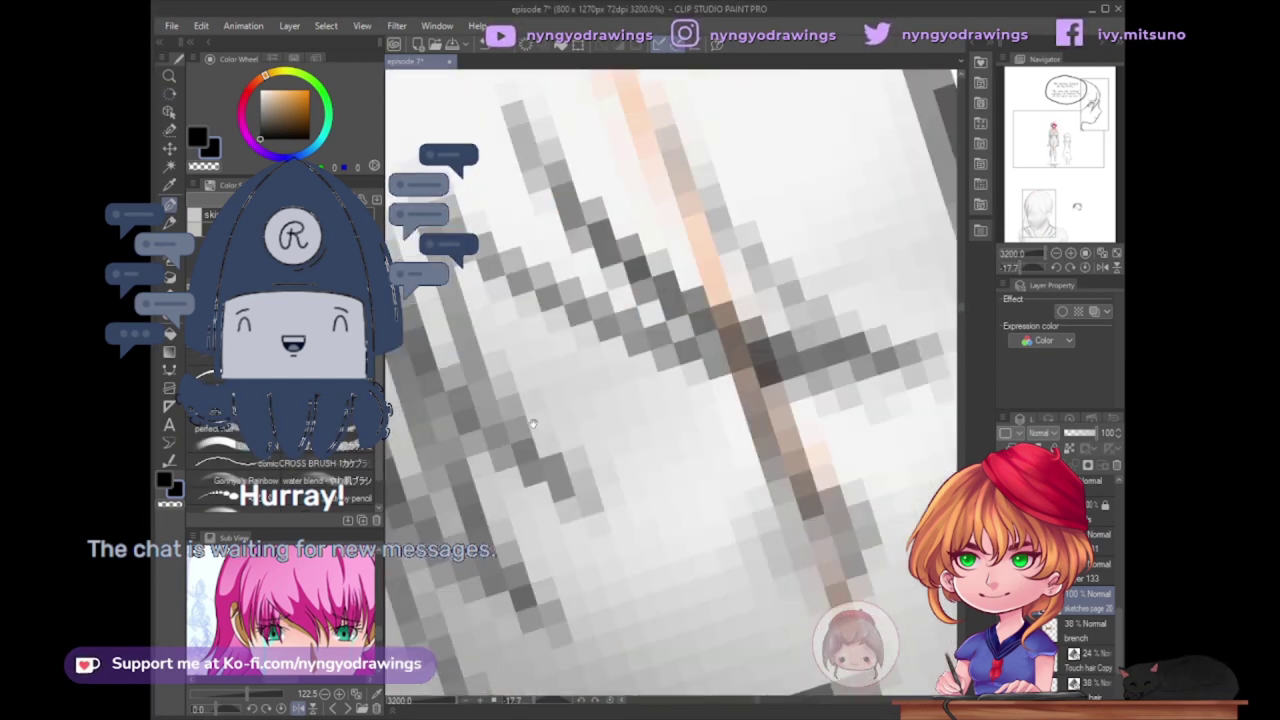
Step: Sketch the flare of the seated figure's trouser leg near the ankle
scroll(742, 336, down, 5)
scroll(662, 524, up, 2)
mouse_move(662, 524)
mouse_down()
mouse_move(630, 340)
mouse_move(791, 429)
mouse_move(700, 470)
mouse_move(543, 498)
mouse_up()
scroll(625, 328, up, 3)
scroll(567, 540, down, 8)
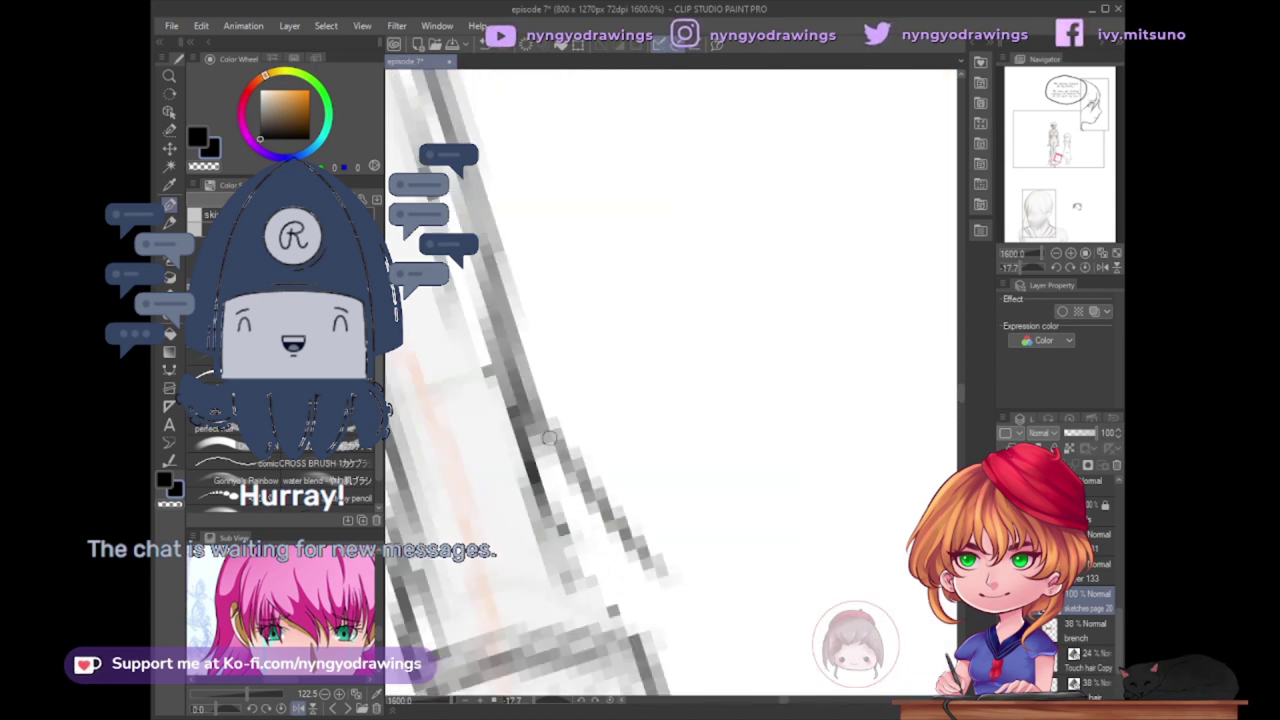
Step: Sketch the eyebrow and upper lash line in the head panel, and transform the lassoed lash strokes into place
scroll(622, 338, up, 4)
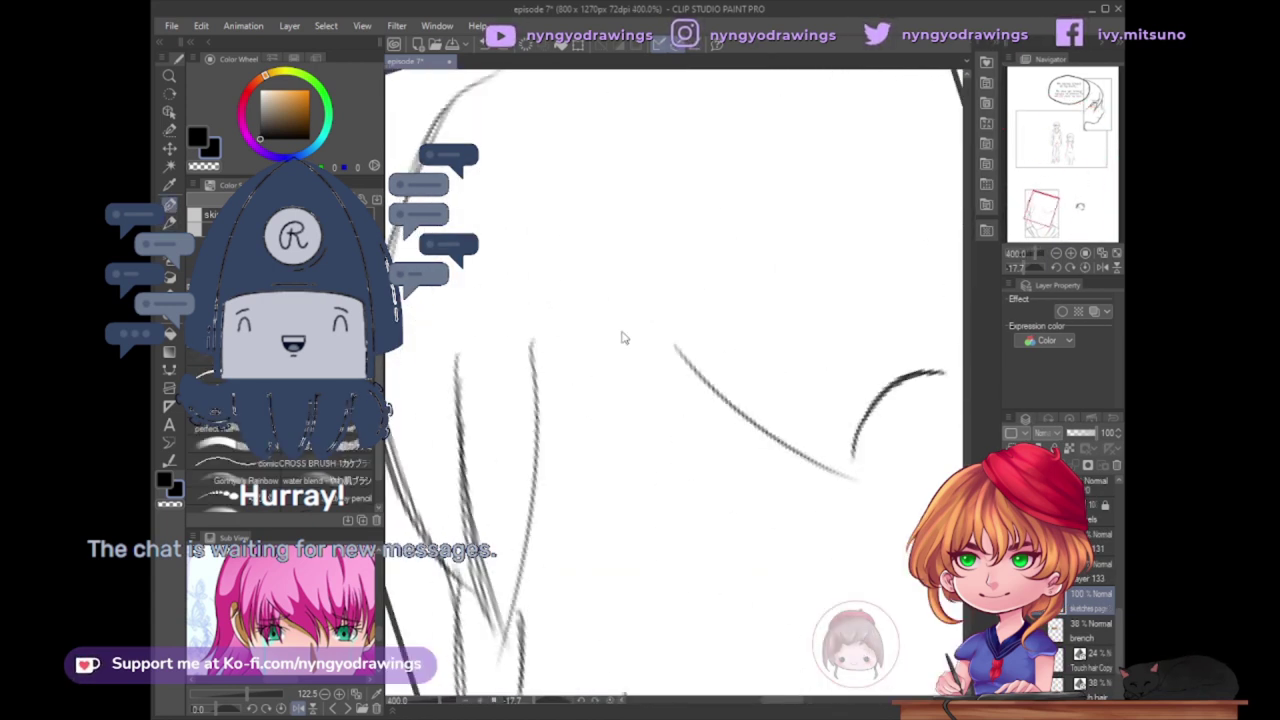
scroll(578, 330, up, 2)
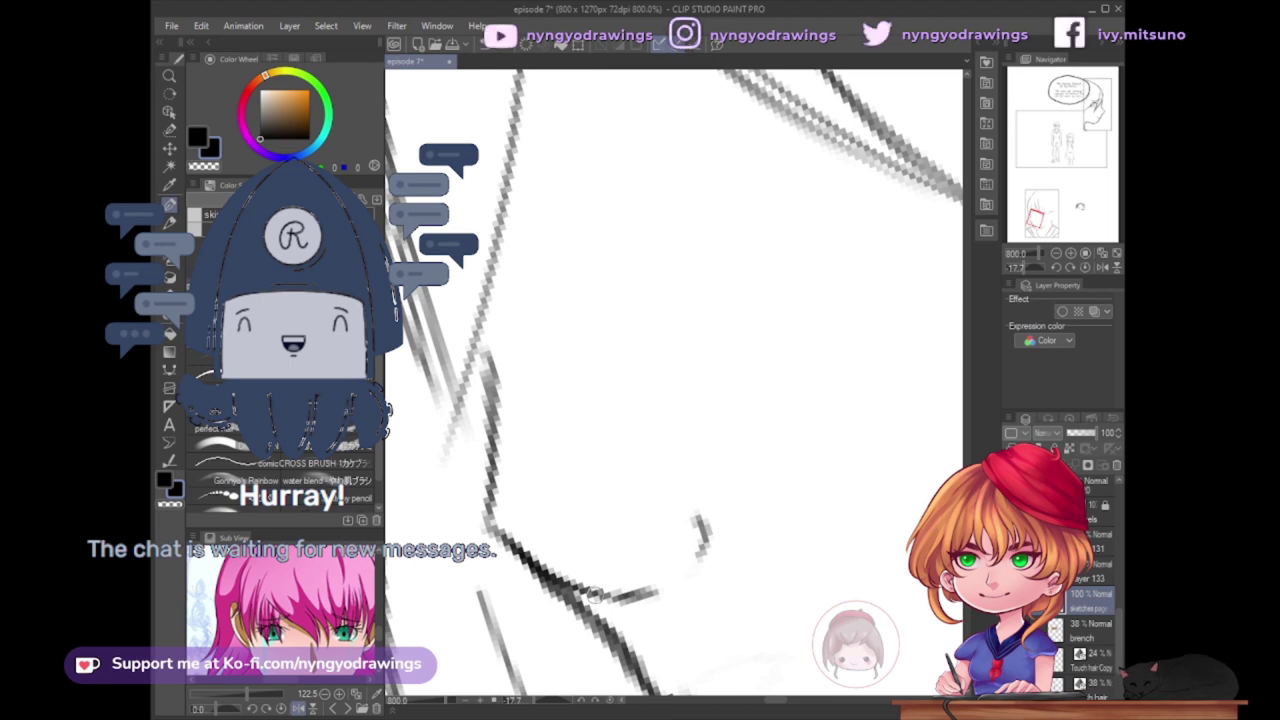
drag(640, 420, 597, 323)
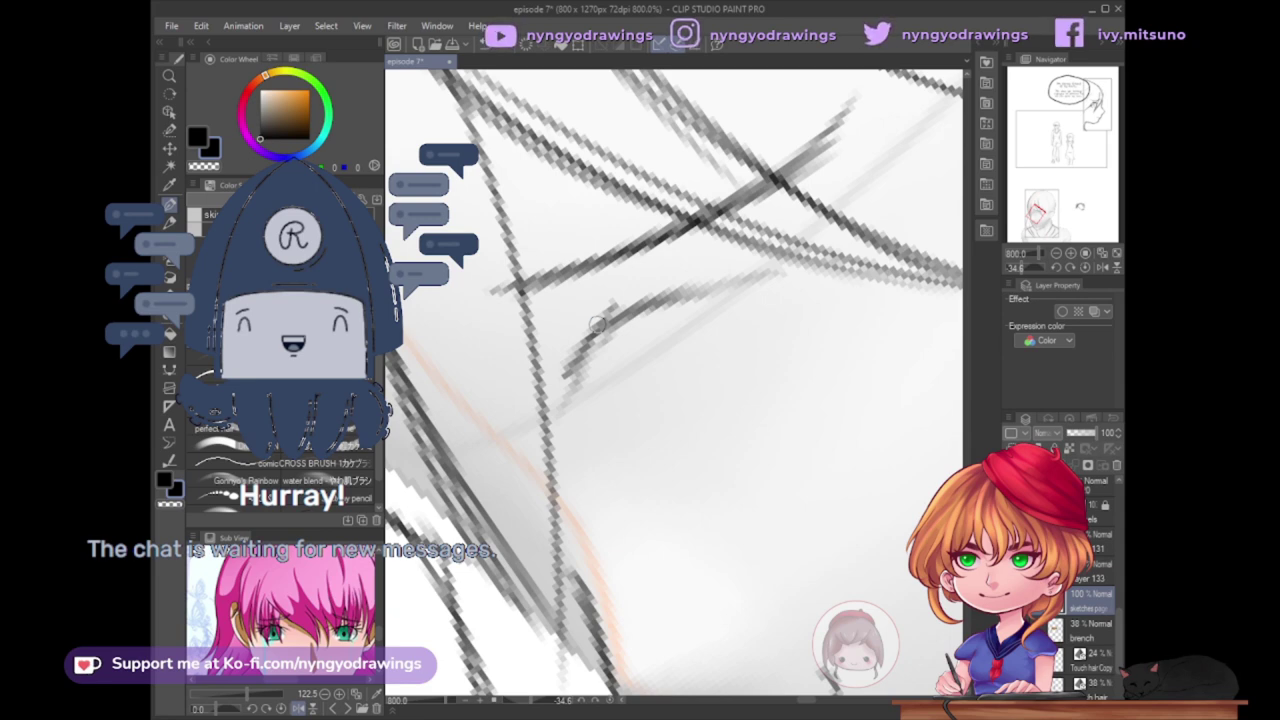
mouse_move(597, 323)
mouse_down()
mouse_move(666, 420)
mouse_move(571, 537)
mouse_move(713, 331)
mouse_up()
scroll(624, 538, down, 10)
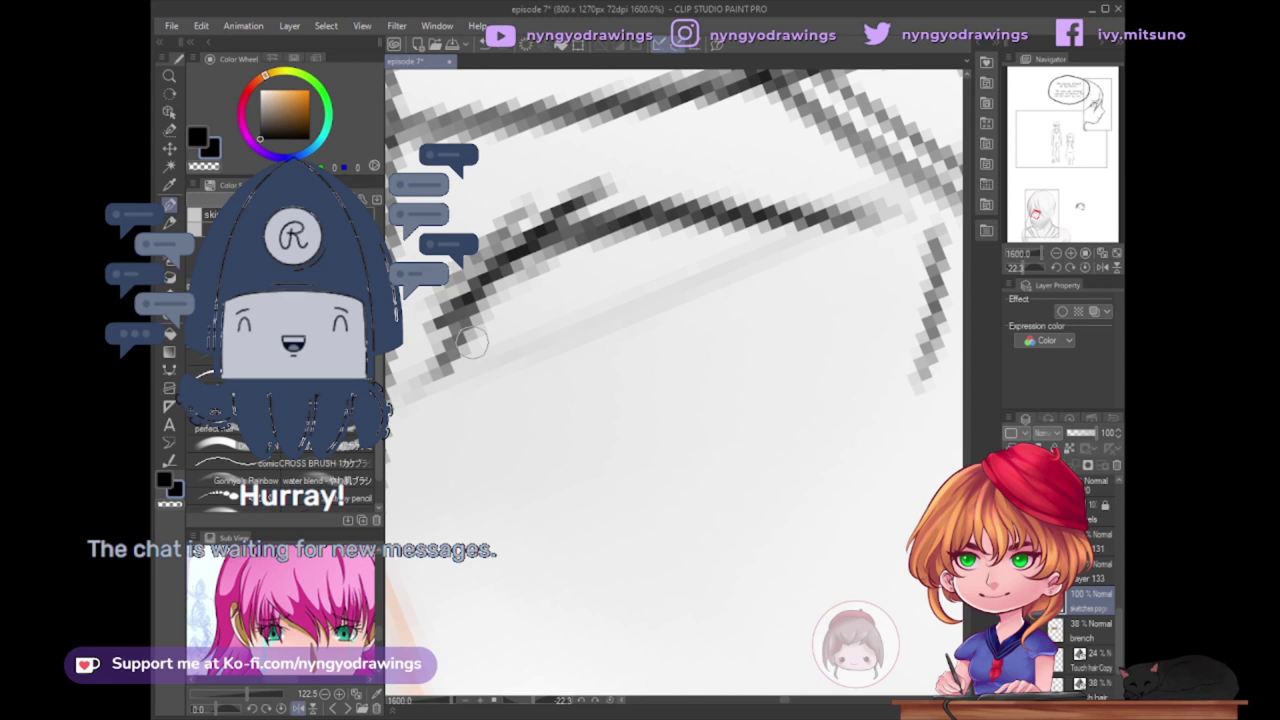
scroll(605, 188, up, 8)
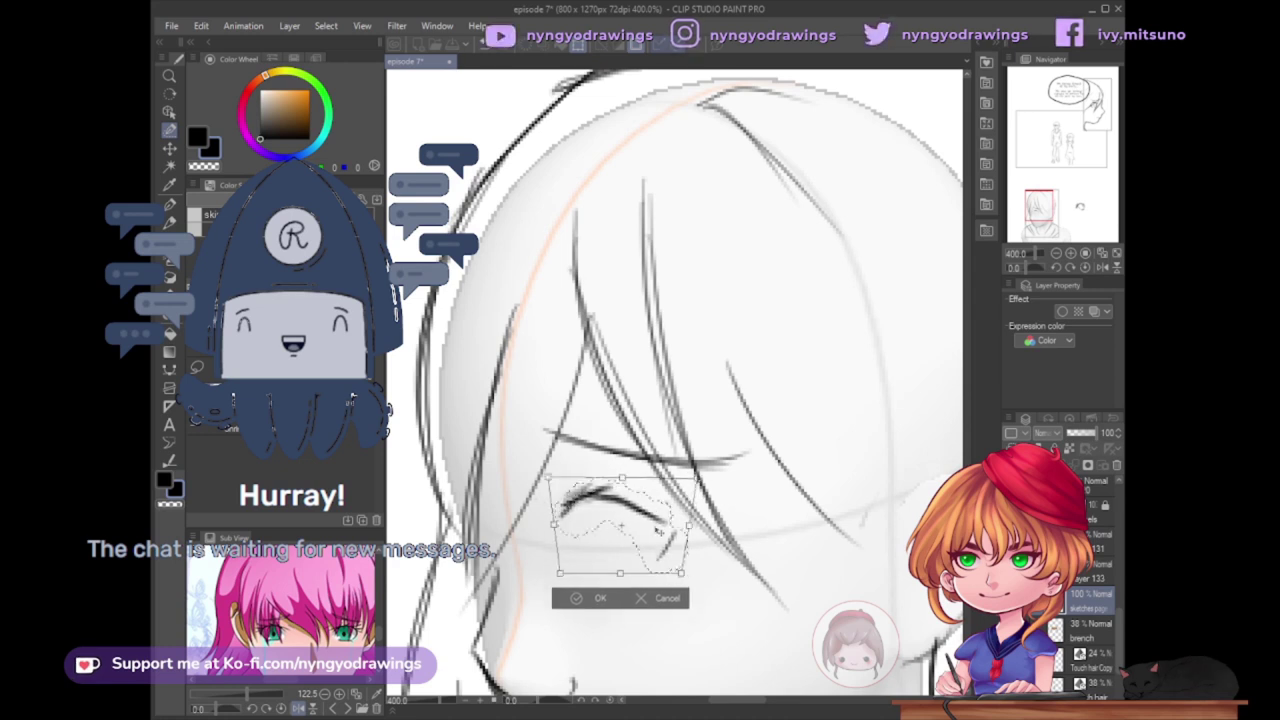
key(b)
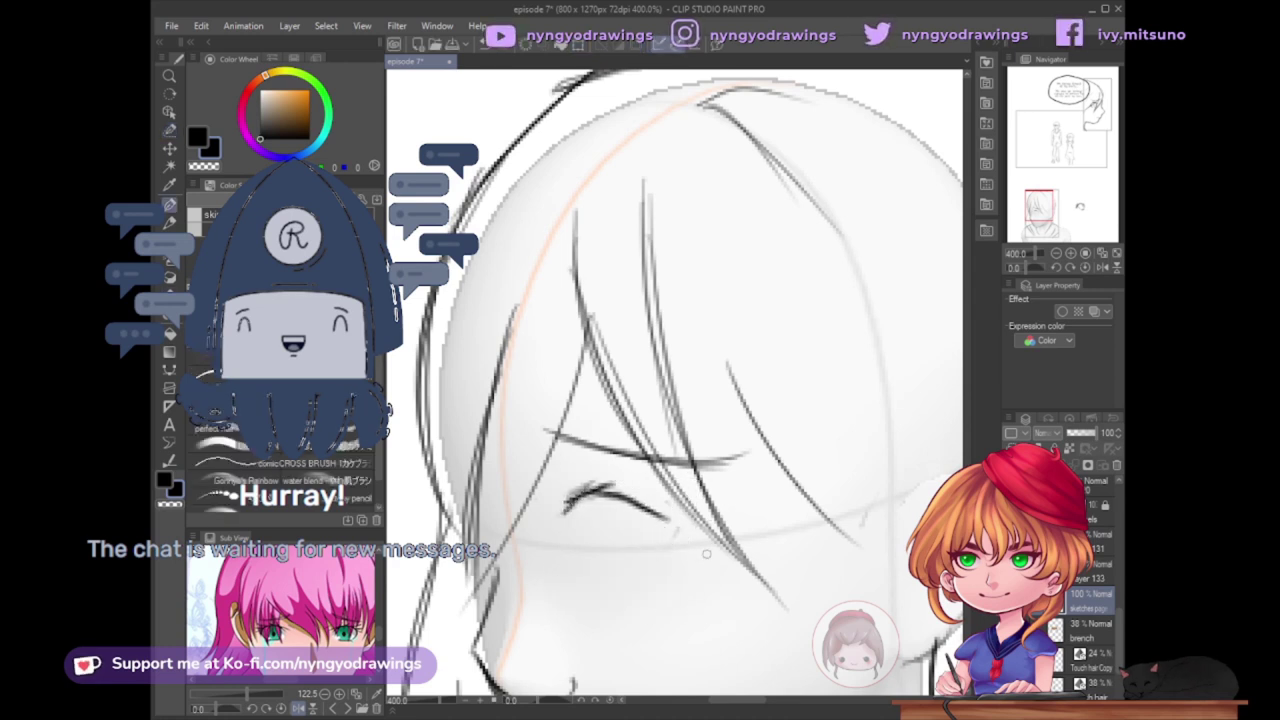
Step: Add a BG wall layer behind the bench, fill the selected panel with a white-to-grey vertical gradient, and deselect
scroll(657, 531, up, 3)
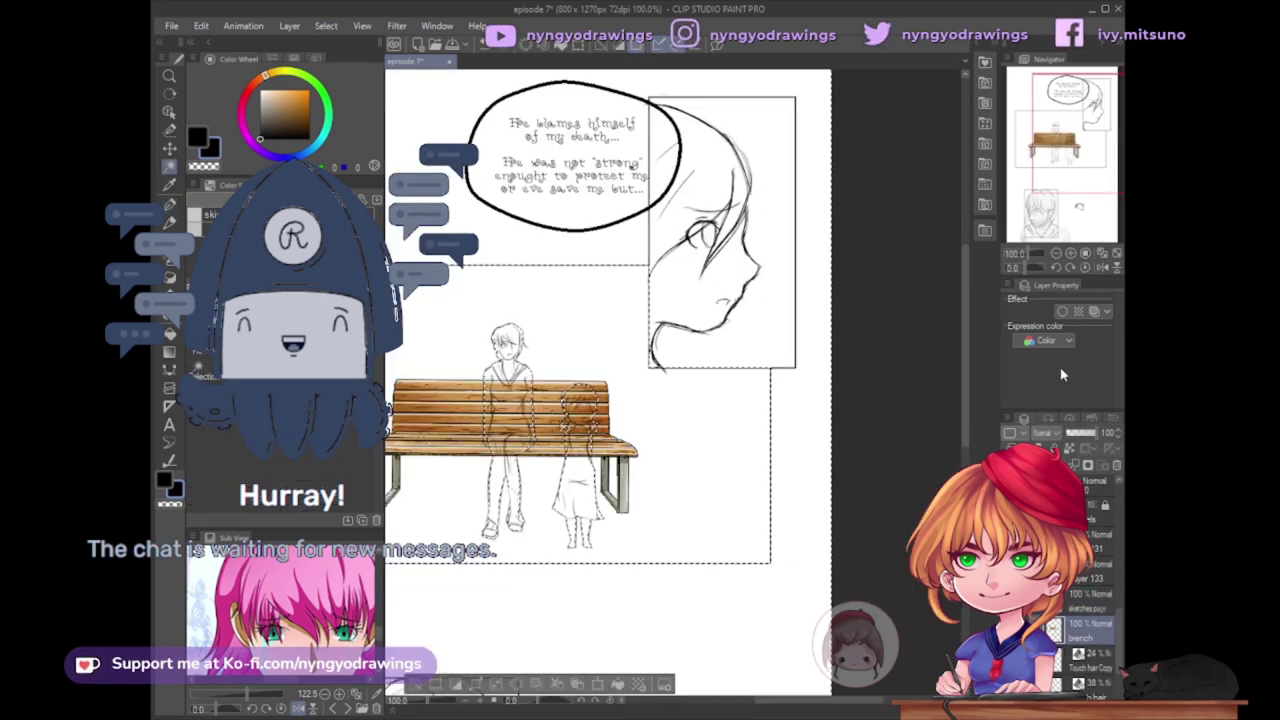
key(ctrl+shift+n)
key(b)
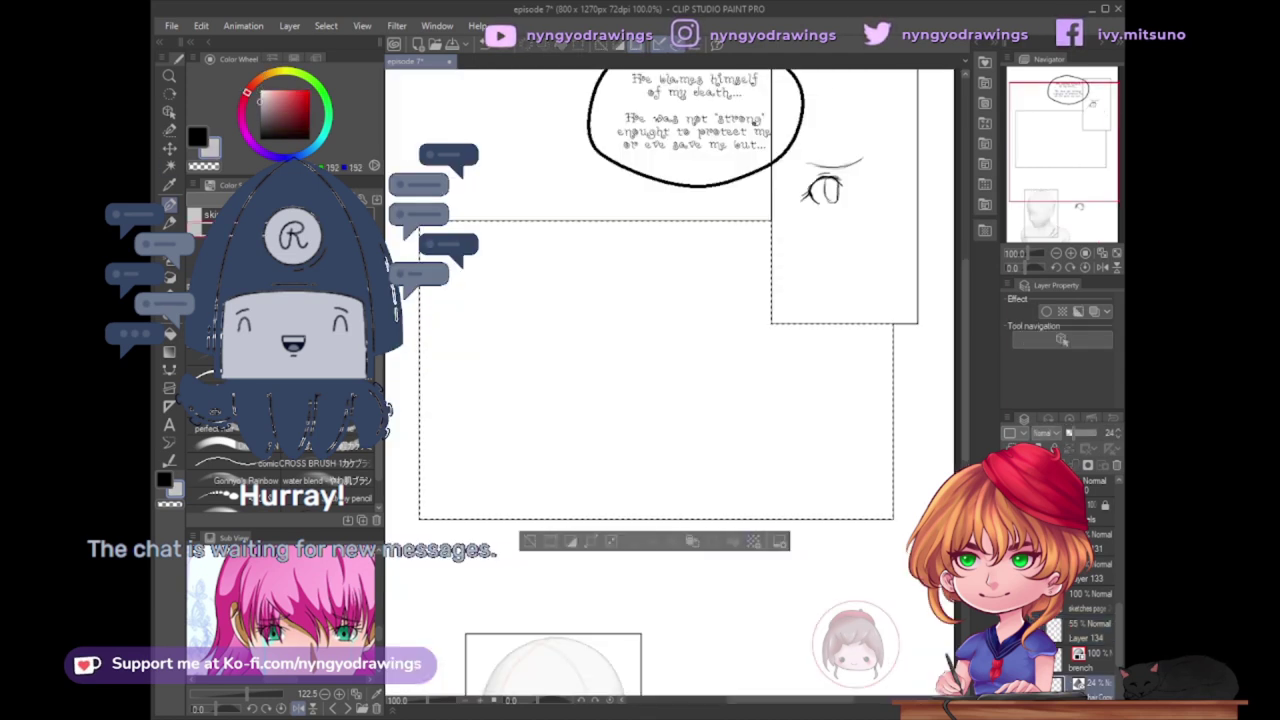
mouse_move(430, 500)
mouse_down()
mouse_move(880, 470)
mouse_move(600, 460)
mouse_move(680, 420)
mouse_move(583, 326)
mouse_up()
scroll(583, 326, up, 1)
key(ctrl+z)
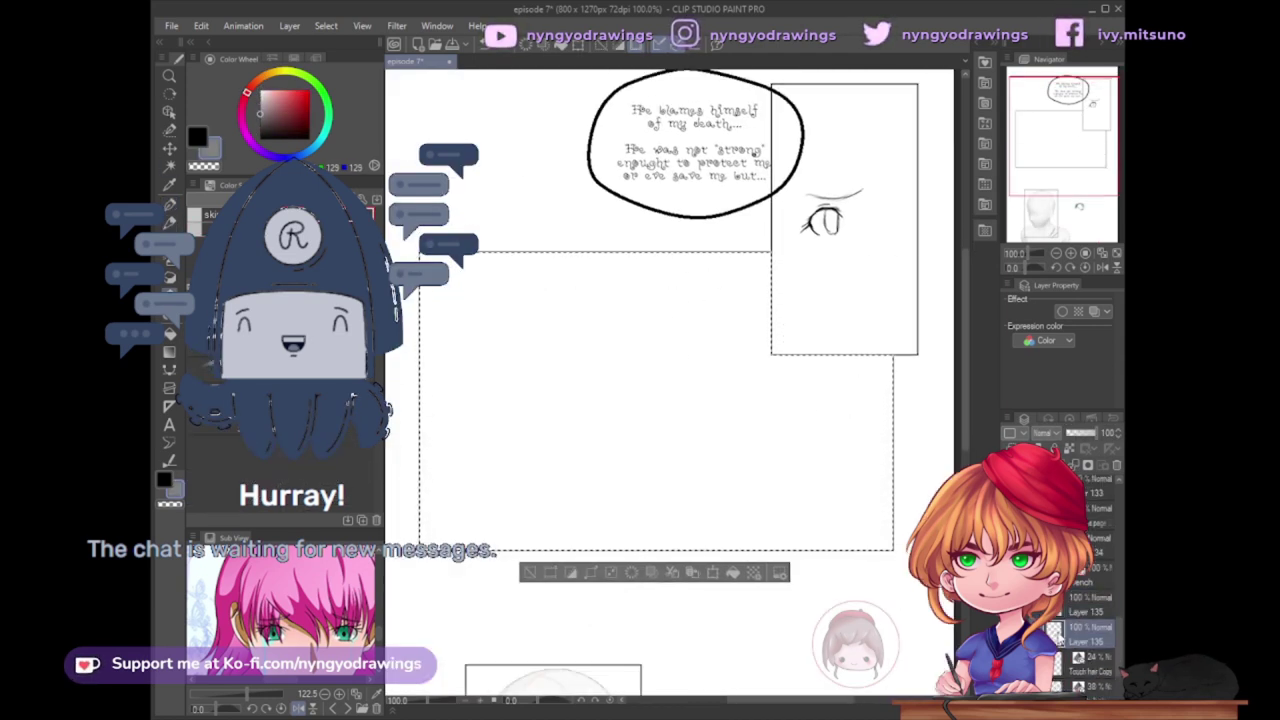
key(ctrl+y)
key(ctrl+d)
Step: Search all materials for "brick" and place the Brick pattern as the bench panel's wall
click(988, 52)
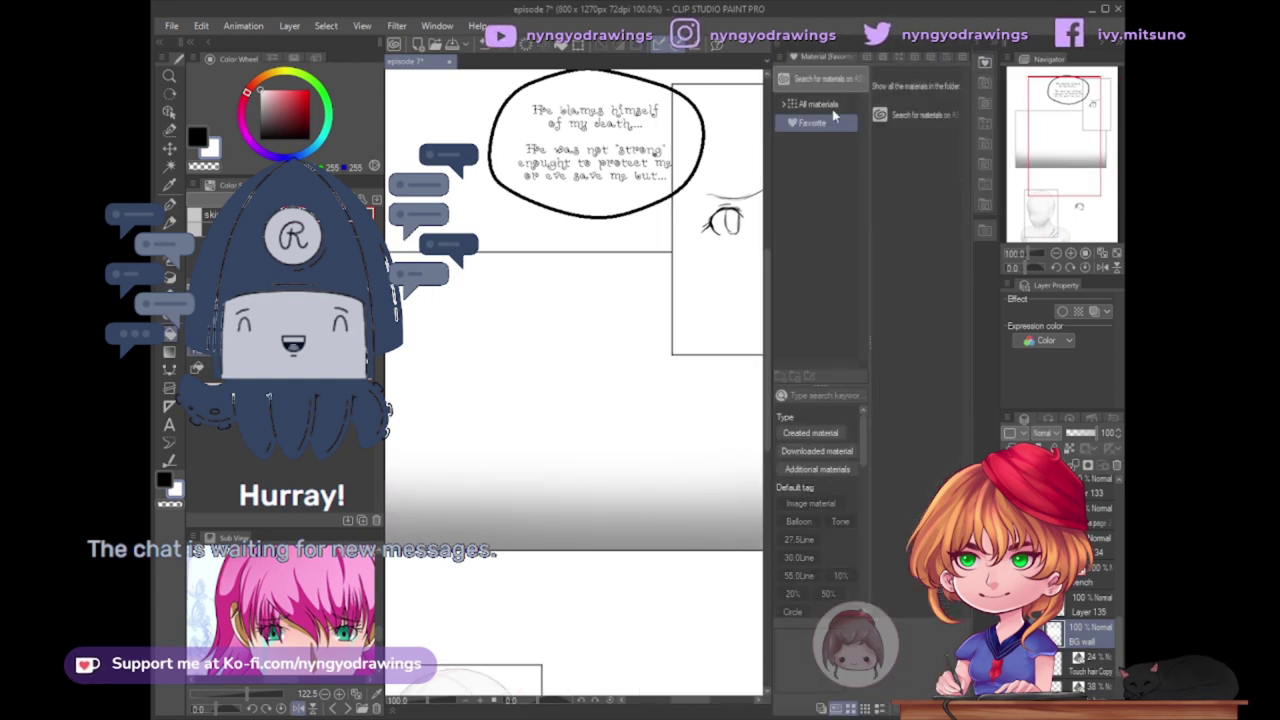
text(ck)
key(Return)
scroll(512, 500, down, 5)
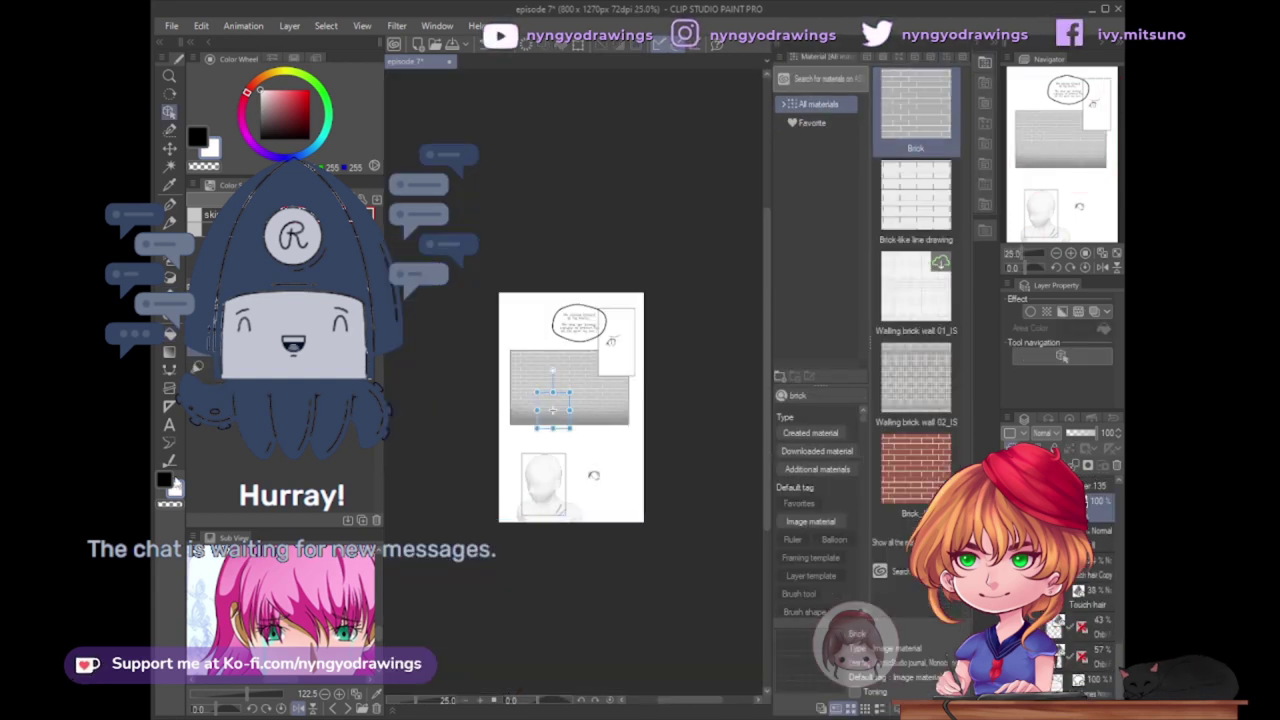
key(m)
drag(490, 298, 720, 378)
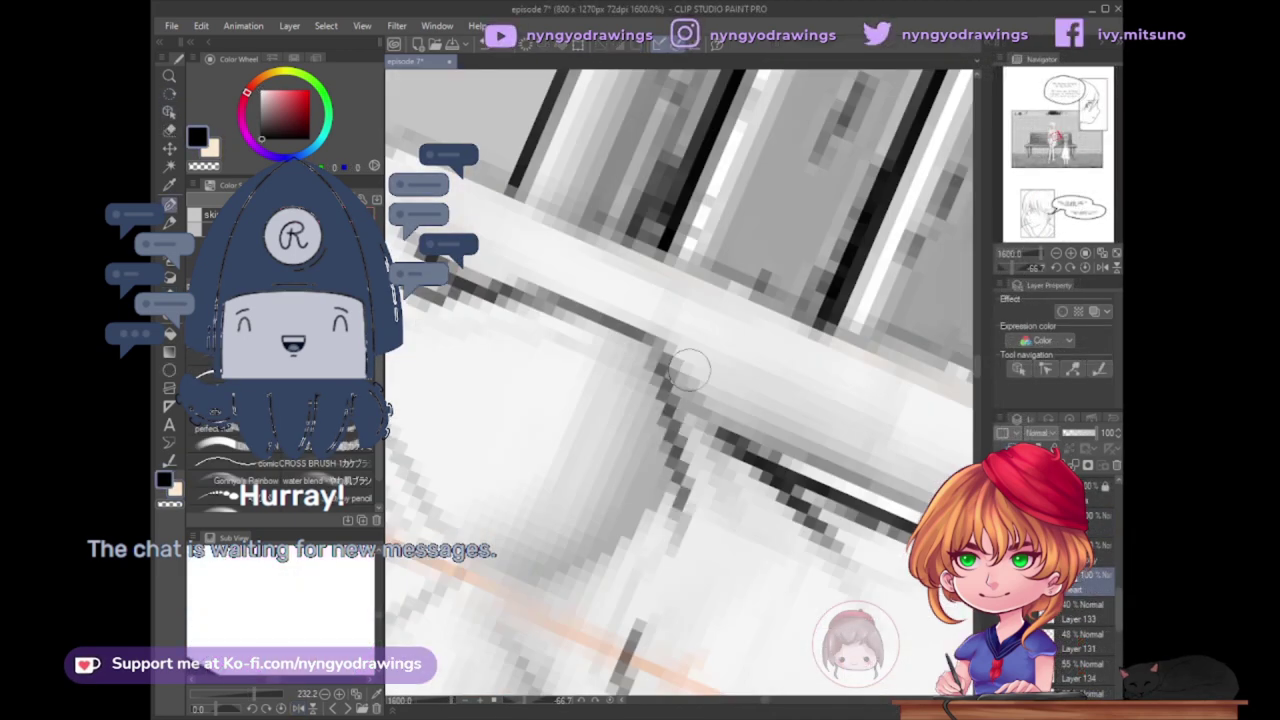
Step: Ink the seated figure's torso fold and the outer arm outline against the bench slats
drag(690, 345, 695, 598)
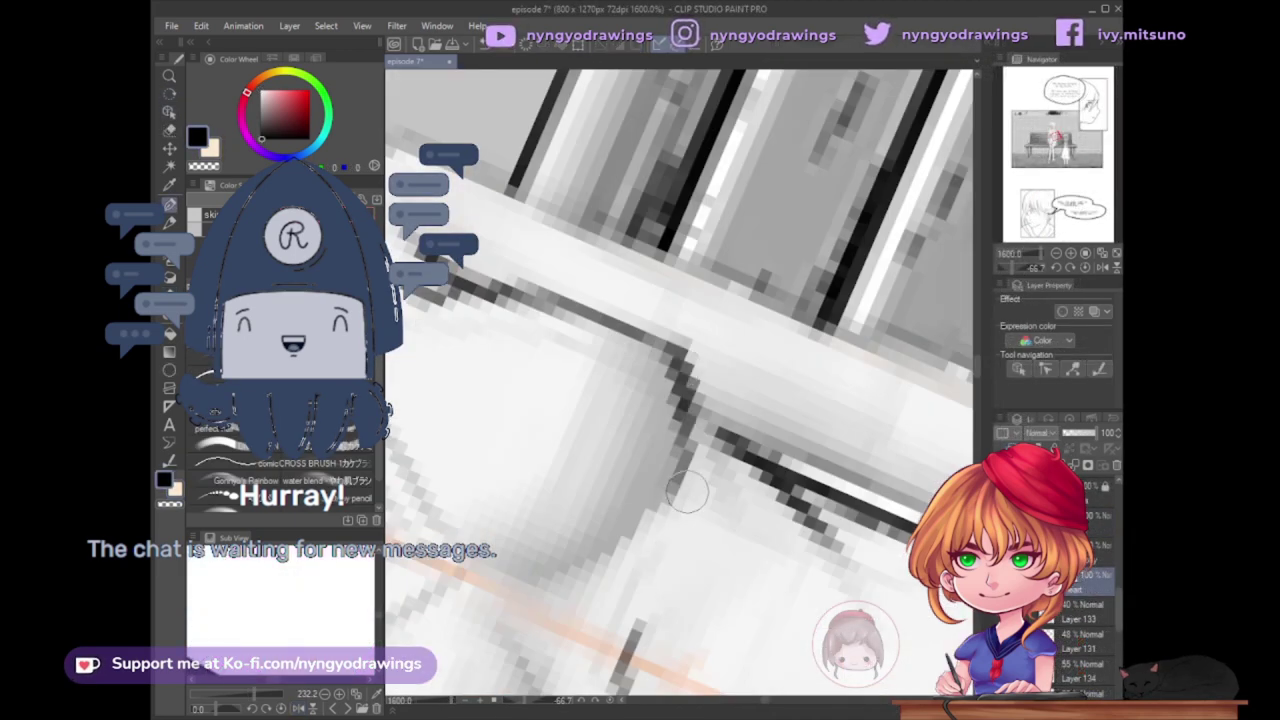
key(ctrl+z)
drag(668, 395, 730, 606)
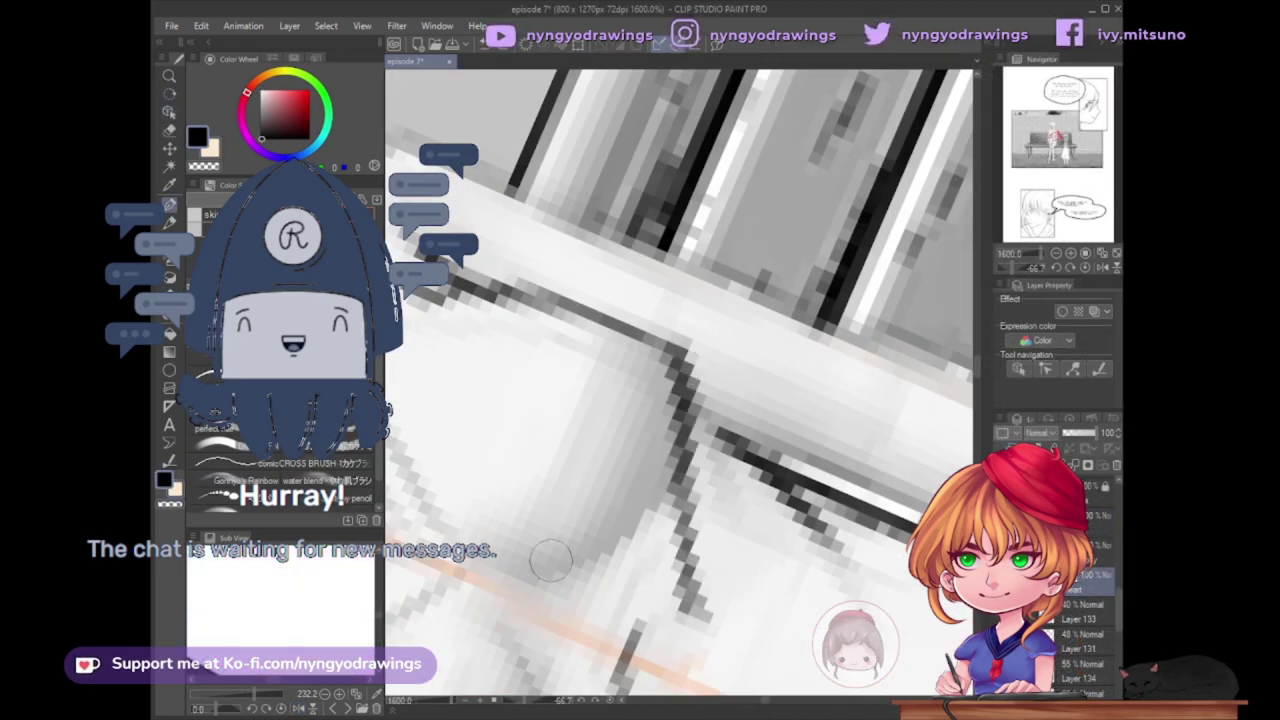
mouse_move(510, 183)
mouse_down()
mouse_move(603, 218)
mouse_move(850, 335)
mouse_up()
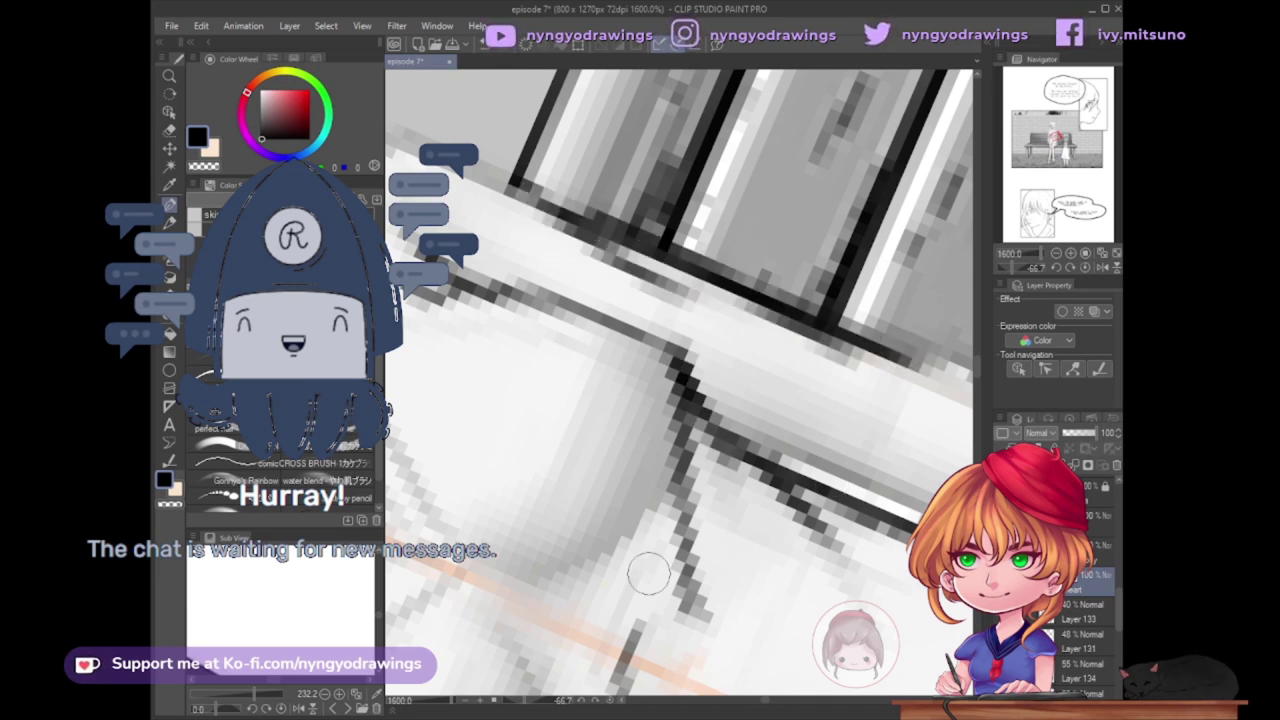
Step: Ink the sides of the seated figure's neck and the inner collar edges below the chin
scroll(649, 572, up, 3)
drag(582, 474, 612, 597)
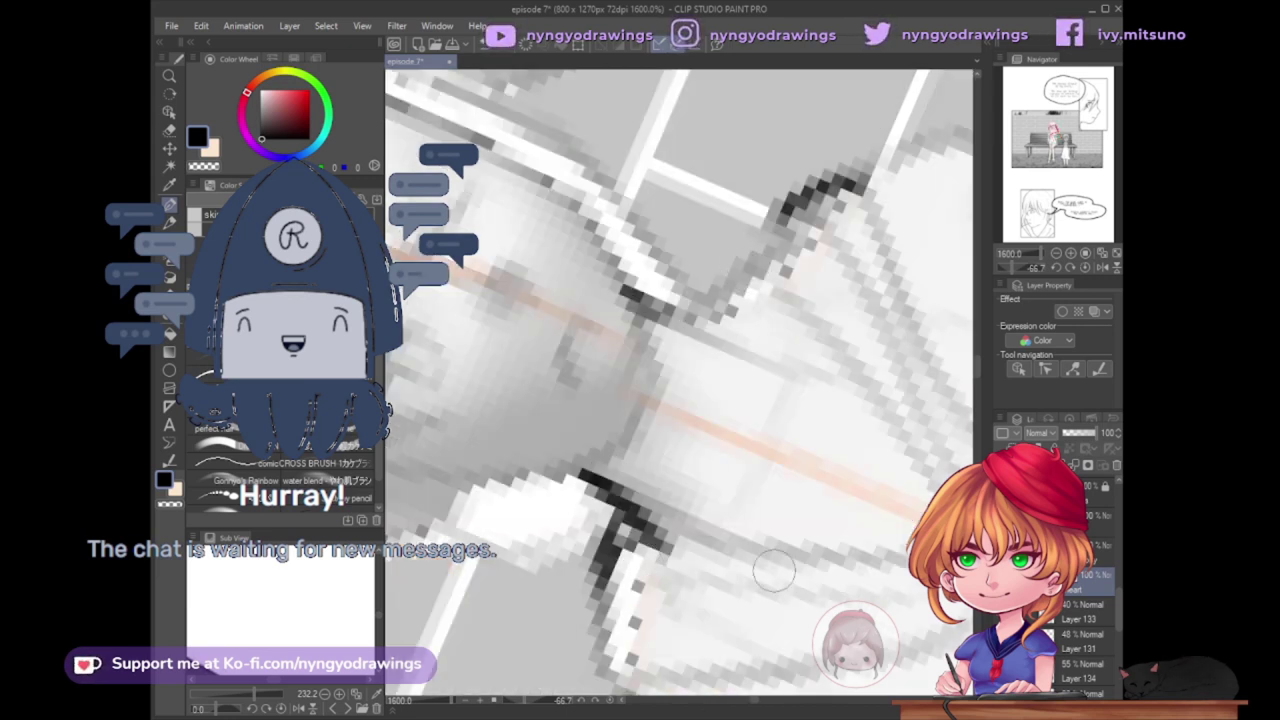
scroll(775, 570, down, 3)
drag(572, 345, 545, 690)
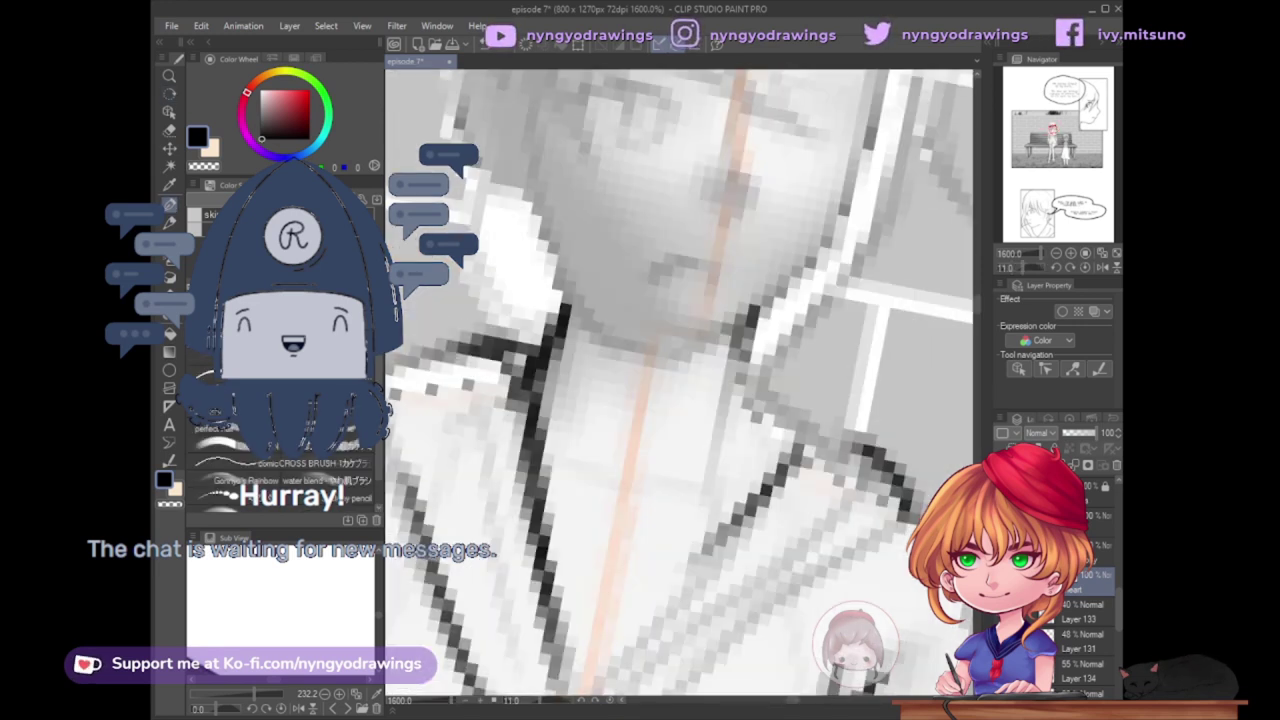
Step: Ink the seated figure's shoulder line and the long parallel edges of the sailor collar
scroll(511, 440, left, 3)
drag(600, 335, 511, 440)
drag(490, 532, 558, 676)
mouse_move(668, 404)
mouse_down()
mouse_move(726, 614)
mouse_move(732, 696)
mouse_up()
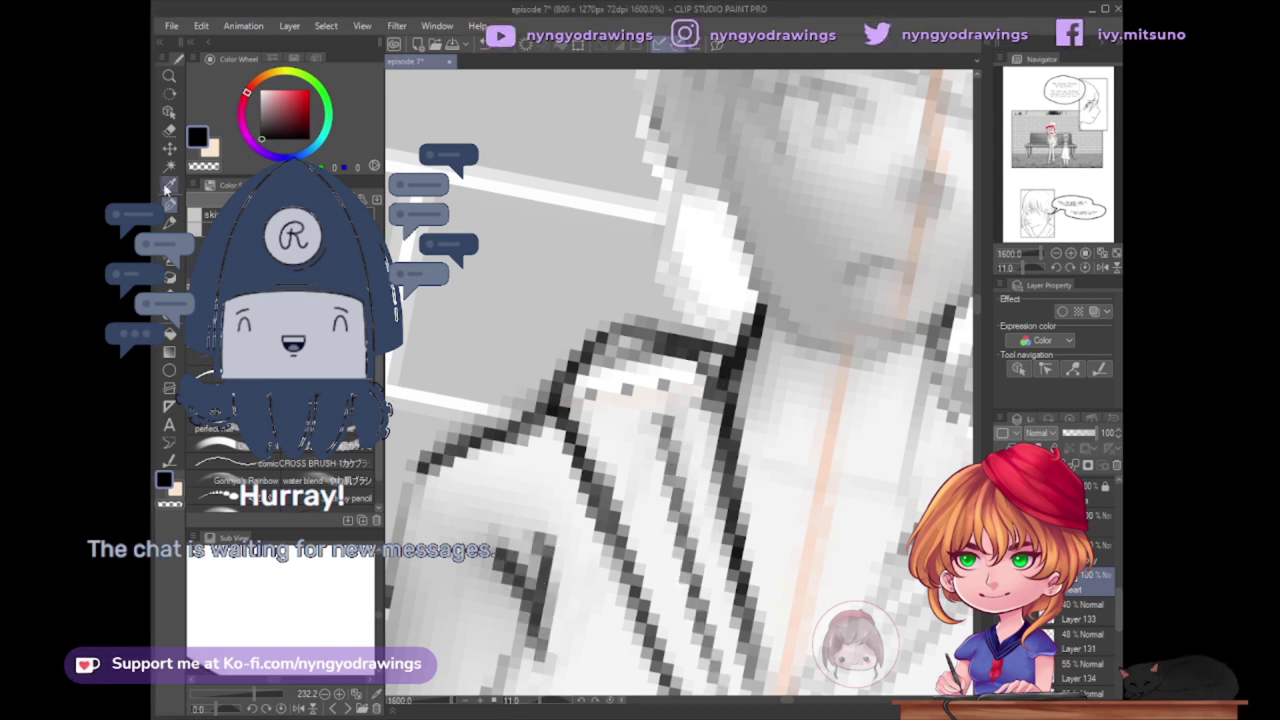
Step: Ink the seated figure's remaining shoulder line and the collar edge running over it
scroll(865, 332, down, 5)
scroll(865, 332, up, 8)
drag(865, 332, 957, 124)
scroll(957, 124, down, 8)
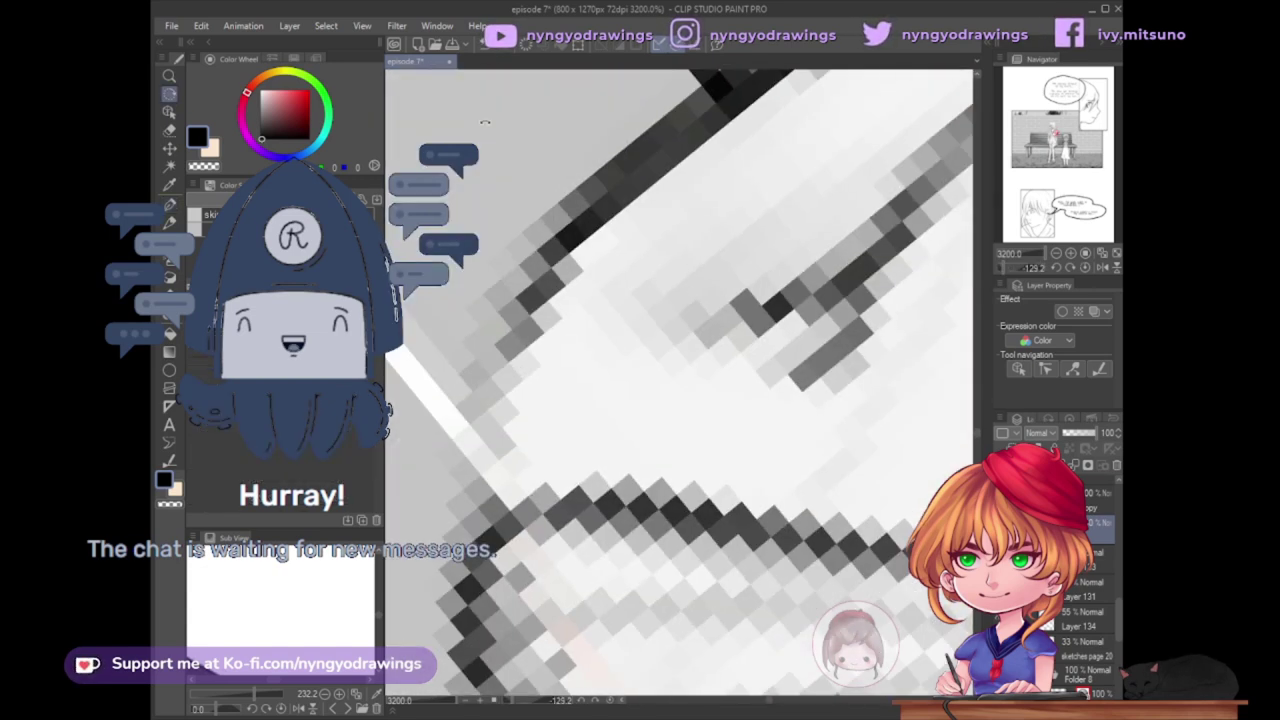
key(ctrl+shift+0)
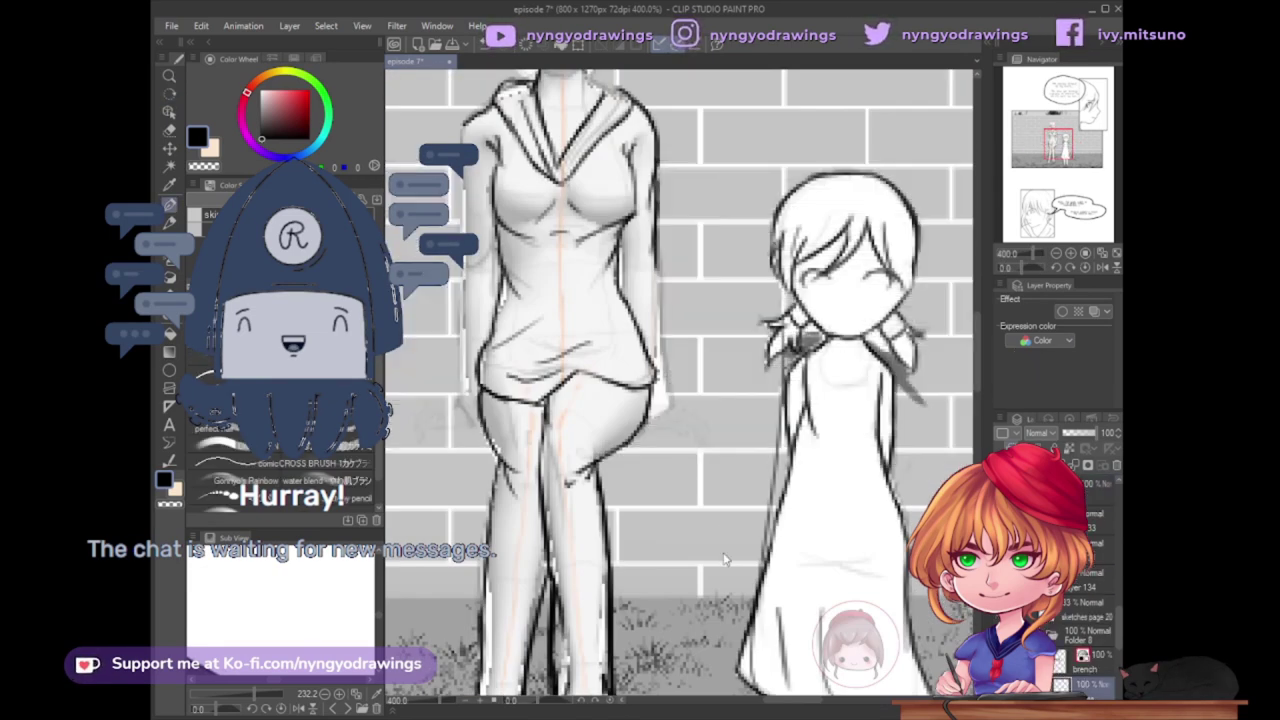
Step: Ink the rounded neckline of the standing girl's dress below her chin
scroll(960, 210, up, 4)
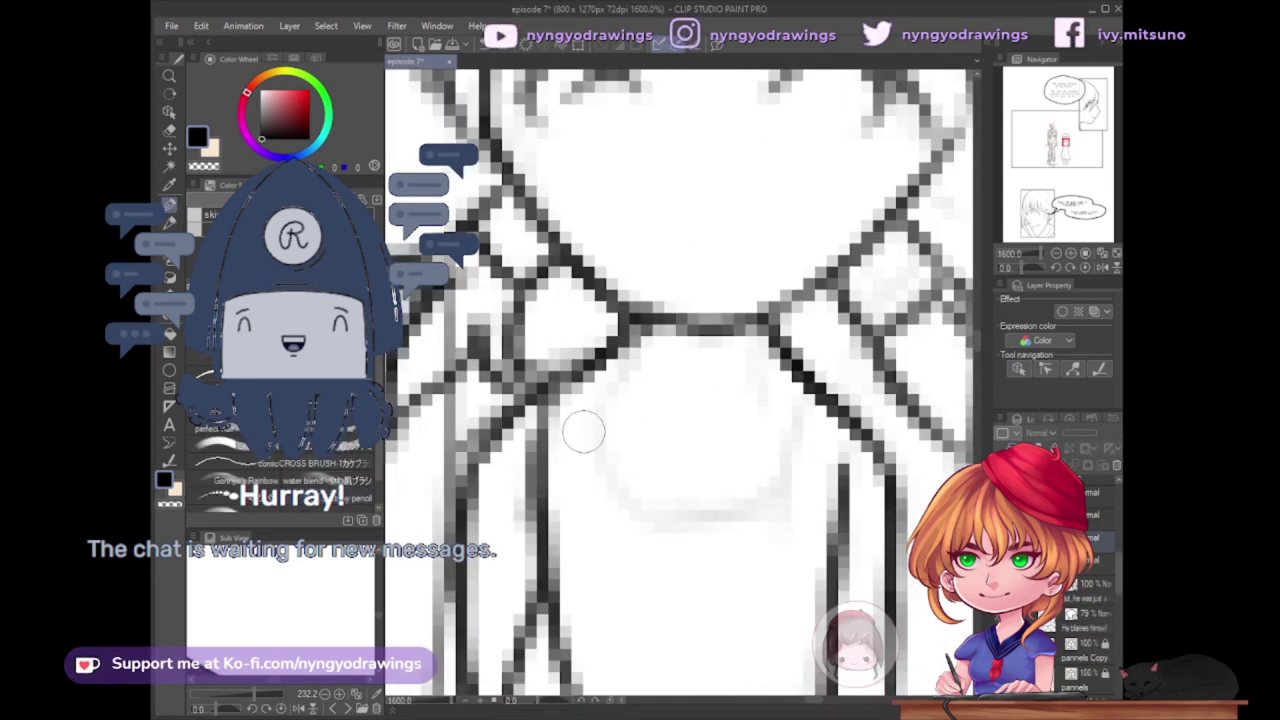
scroll(586, 243, up, 2)
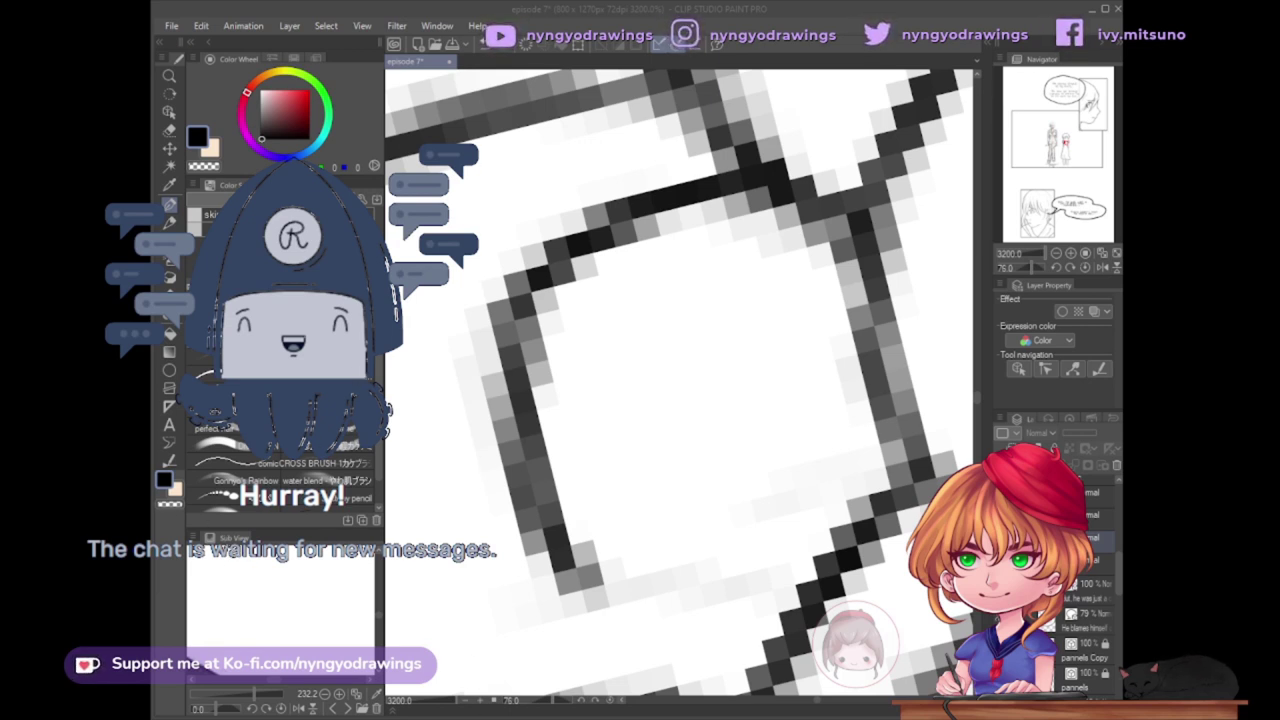
scroll(680, 380, down, 5)
Step: Ink the seated figure's hand resting on the bench, with its wrist and pointed fingers beside the thigh
scroll(680, 380, up, 5)
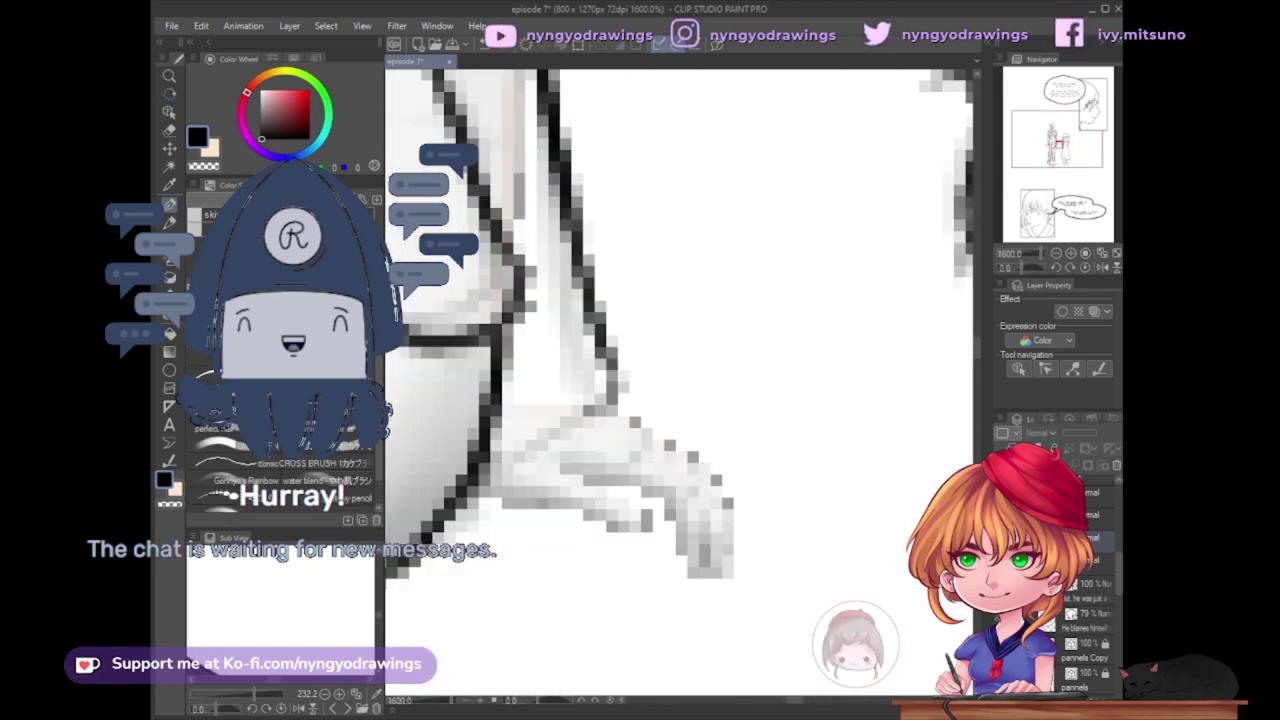
scroll(686, 600, down, 2)
scroll(505, 438, up, 2)
scroll(540, 432, down, 2)
scroll(545, 420, up, 2)
mouse_move(557, 393)
mouse_down()
mouse_move(766, 523)
mouse_move(740, 515)
mouse_up()
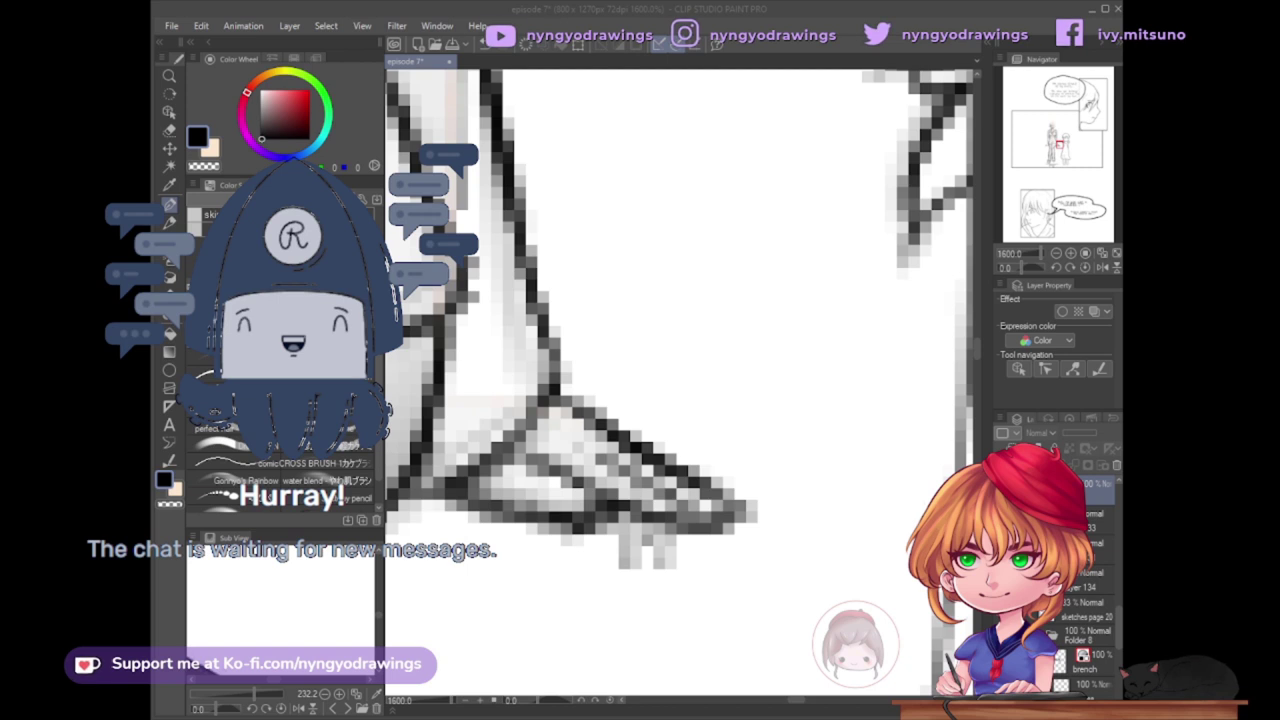
Step: Ink the seated figure's upper arms and short flared sleeves, including the hems across the arms
scroll(620, 206, down, 5)
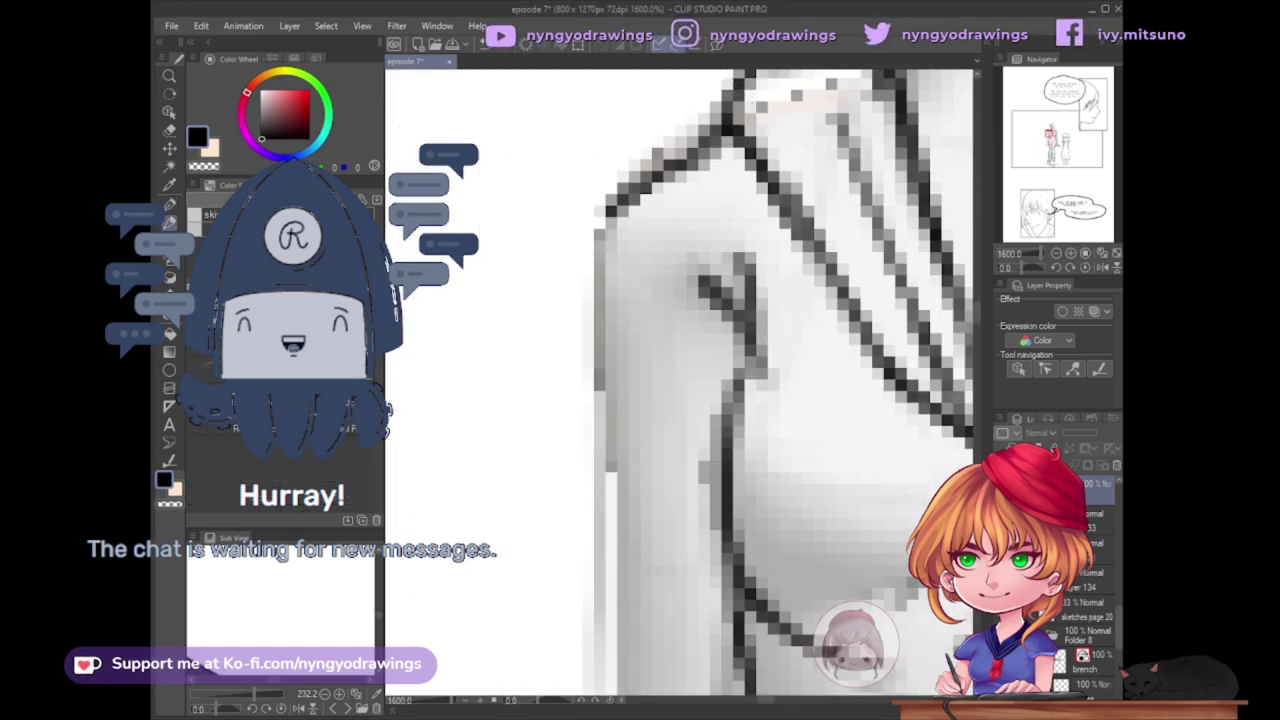
scroll(620, 206, up, 5)
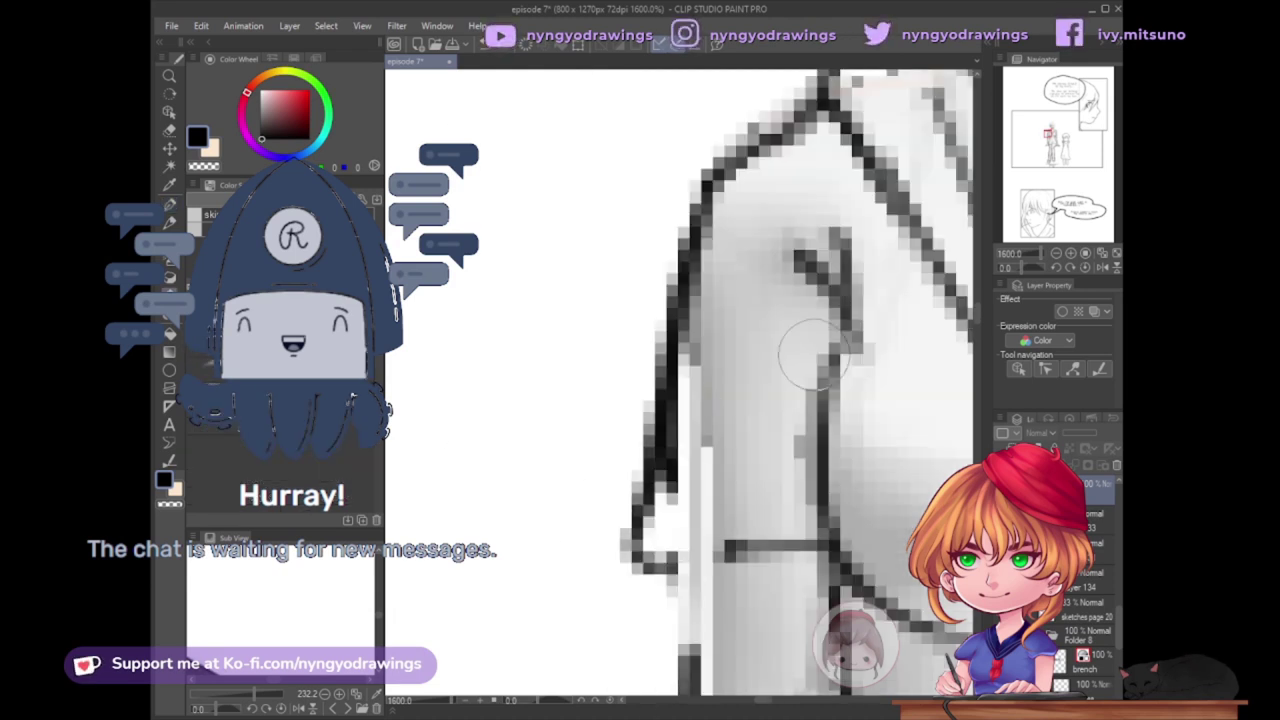
scroll(674, 274, up, 2)
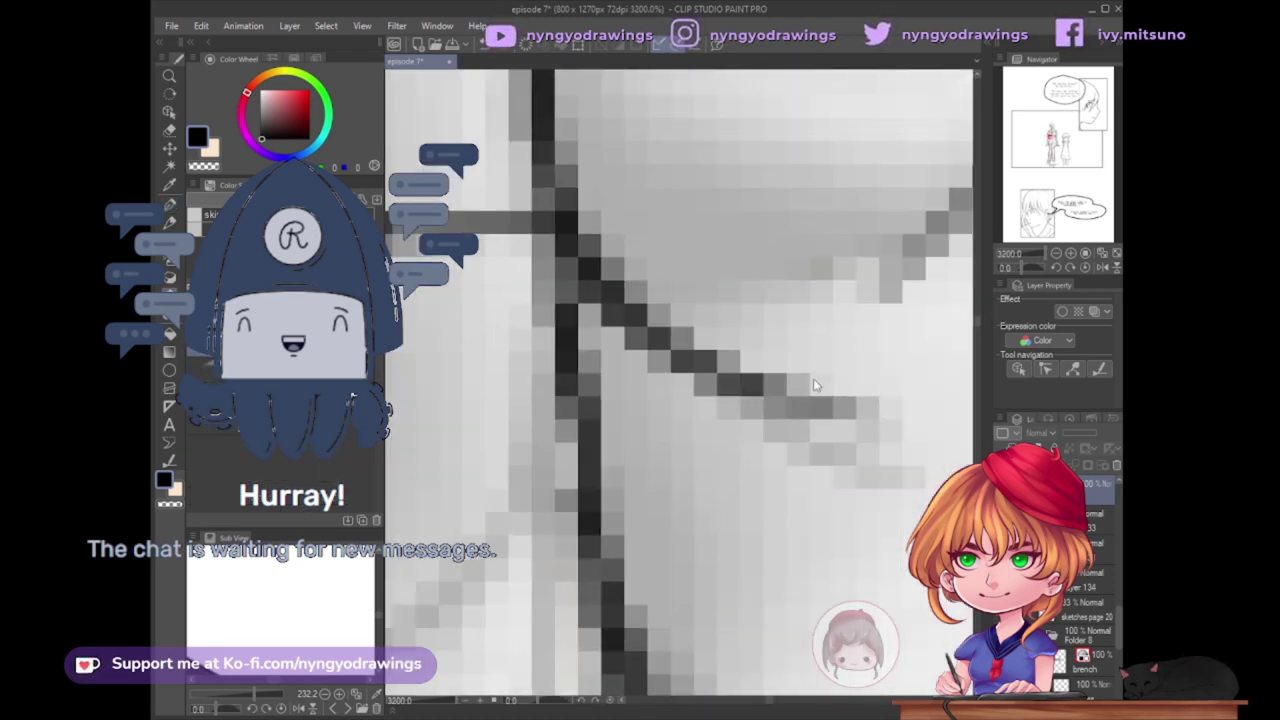
scroll(786, 537, down, 2)
drag(545, 602, 740, 598)
drag(652, 380, 735, 600)
Step: Ink the hair strands beside the seated figure's face and refine the face outline down to the chin
mouse_move(625, 430)
mouse_down()
mouse_move(680, 590)
mouse_move(610, 500)
mouse_move(787, 600)
mouse_move(640, 458)
mouse_up()
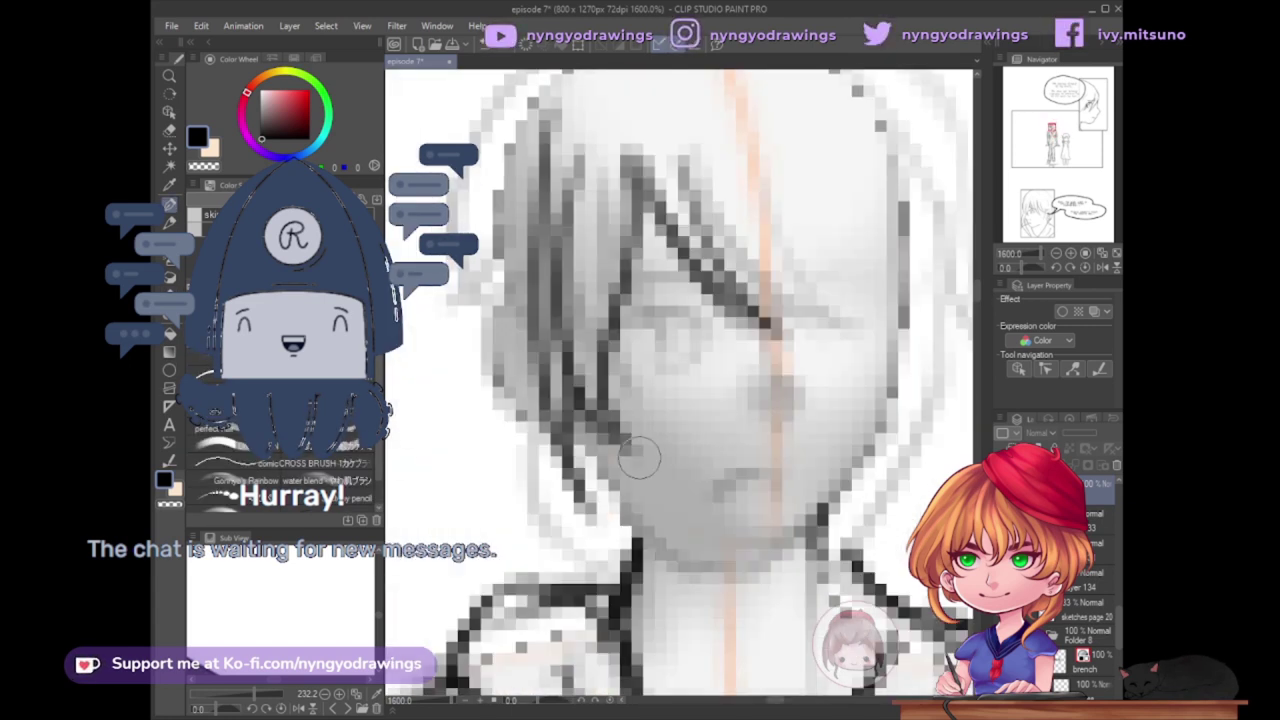
mouse_move(618, 541)
mouse_down()
mouse_move(792, 447)
mouse_move(810, 391)
mouse_move(802, 336)
mouse_move(755, 280)
mouse_move(732, 350)
mouse_move(578, 318)
mouse_up()
key(r)
key(b)
scroll(578, 318, down, 8)
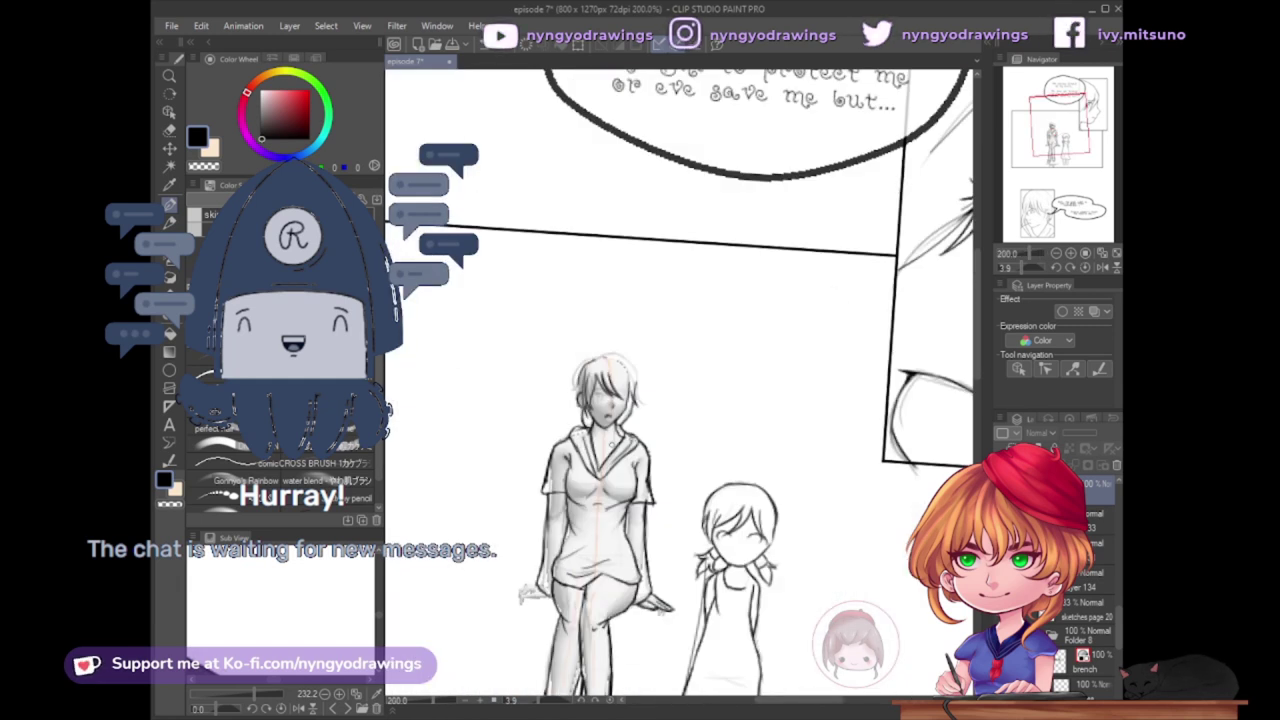
Step: Clean up the standing girl's dress outline and ink her arm lines, the rest of the neckline and the dress folds
scroll(735, 470, up, 5)
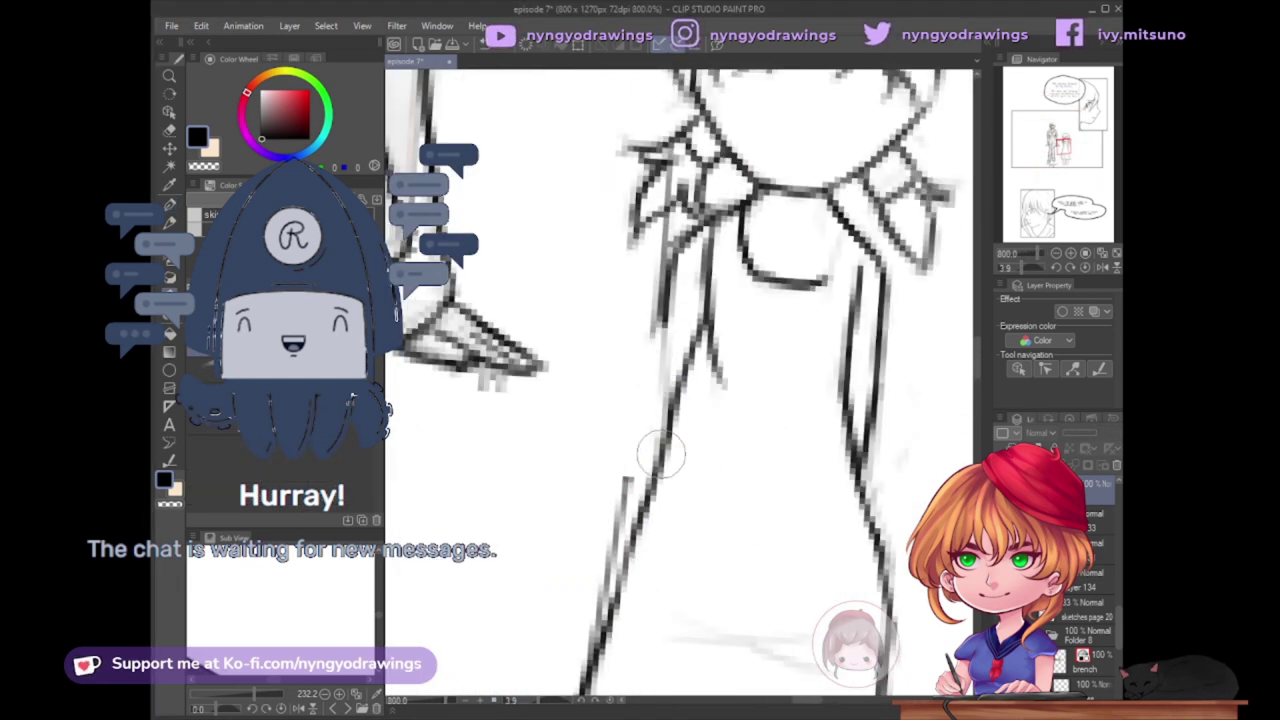
scroll(571, 534, down, 1)
scroll(571, 534, up, 1)
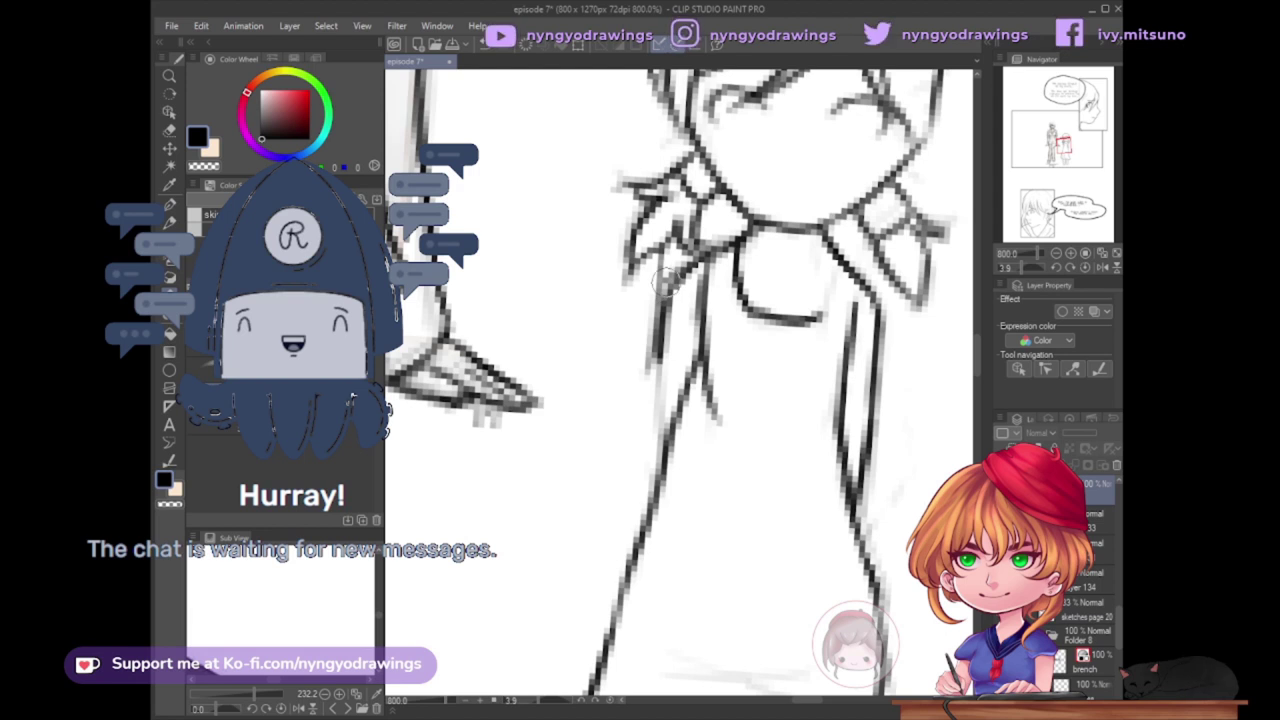
key(p)
drag(663, 281, 646, 549)
scroll(657, 340, up, 2)
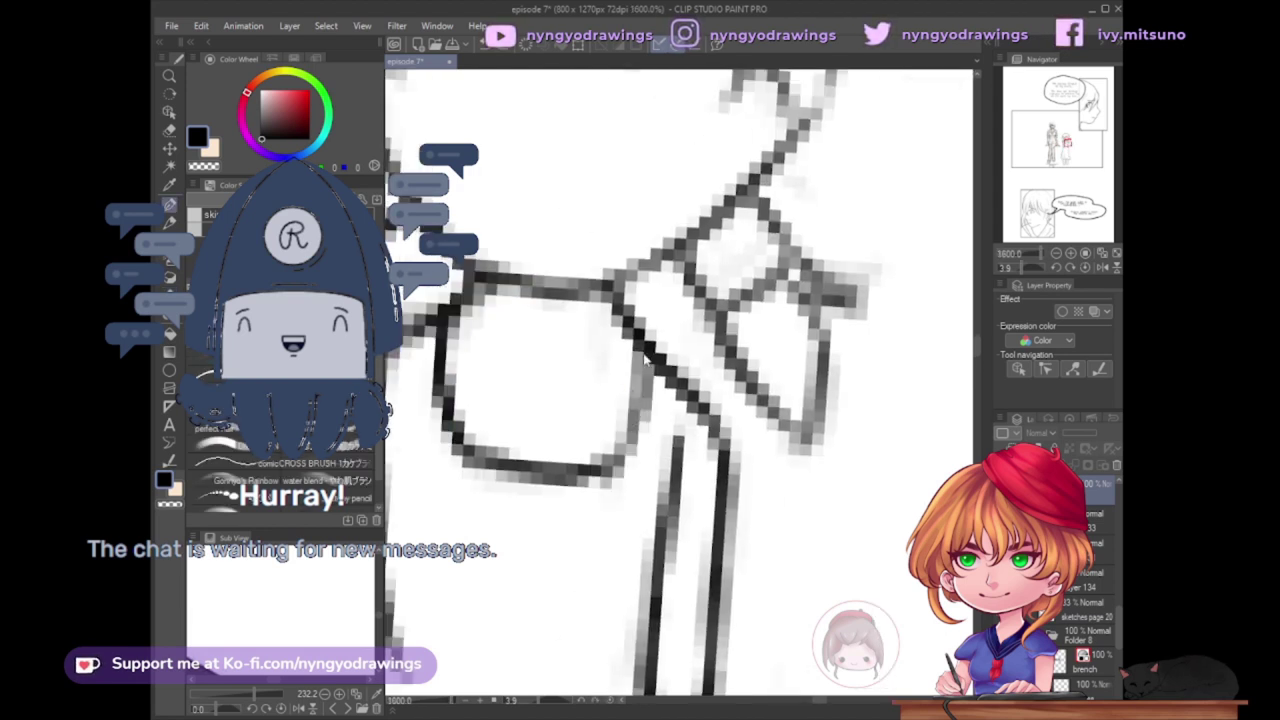
drag(710, 420, 950, 340)
scroll(710, 430, down, 4)
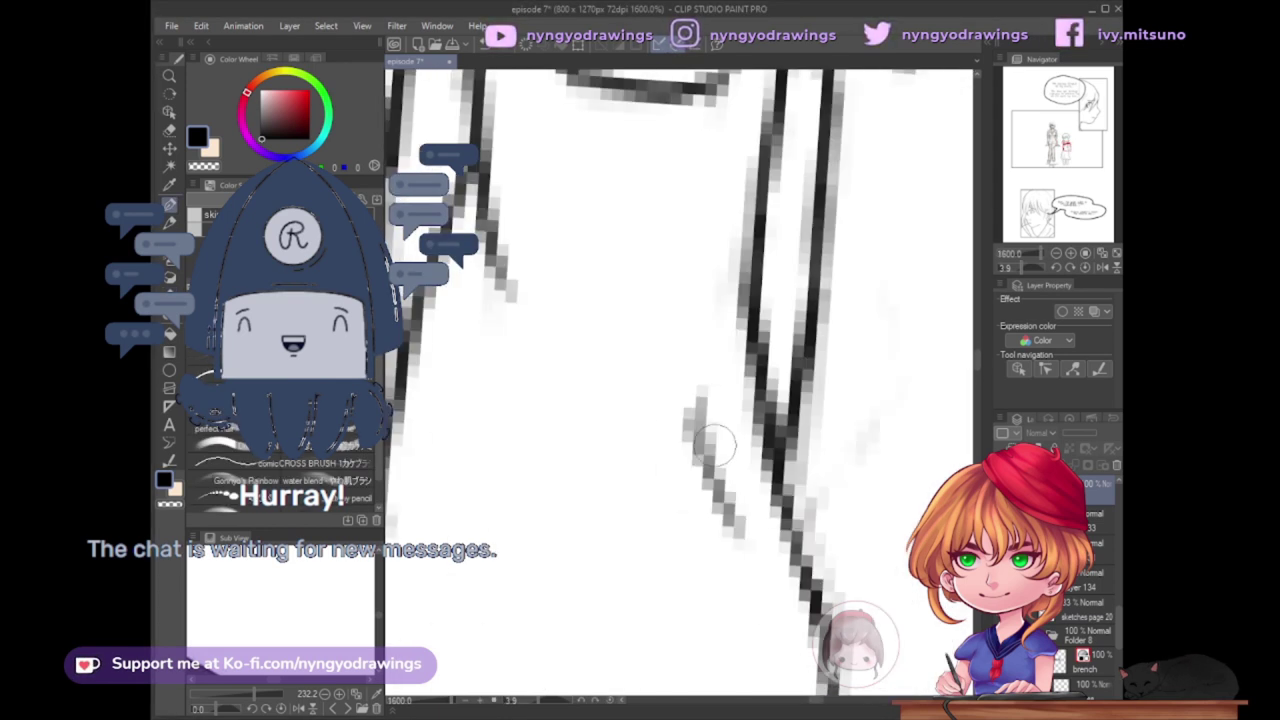
Step: Select, copy and paste the seated figure's inked hand and place it at the opposite wrist
key(m)
mouse_move(662, 405)
mouse_down()
mouse_move(745, 345)
mouse_move(465, 380)
mouse_up()
key(ctrl+c)
key(ctrl+v)
key(ctrl+d)
drag(680, 380, 708, 460)
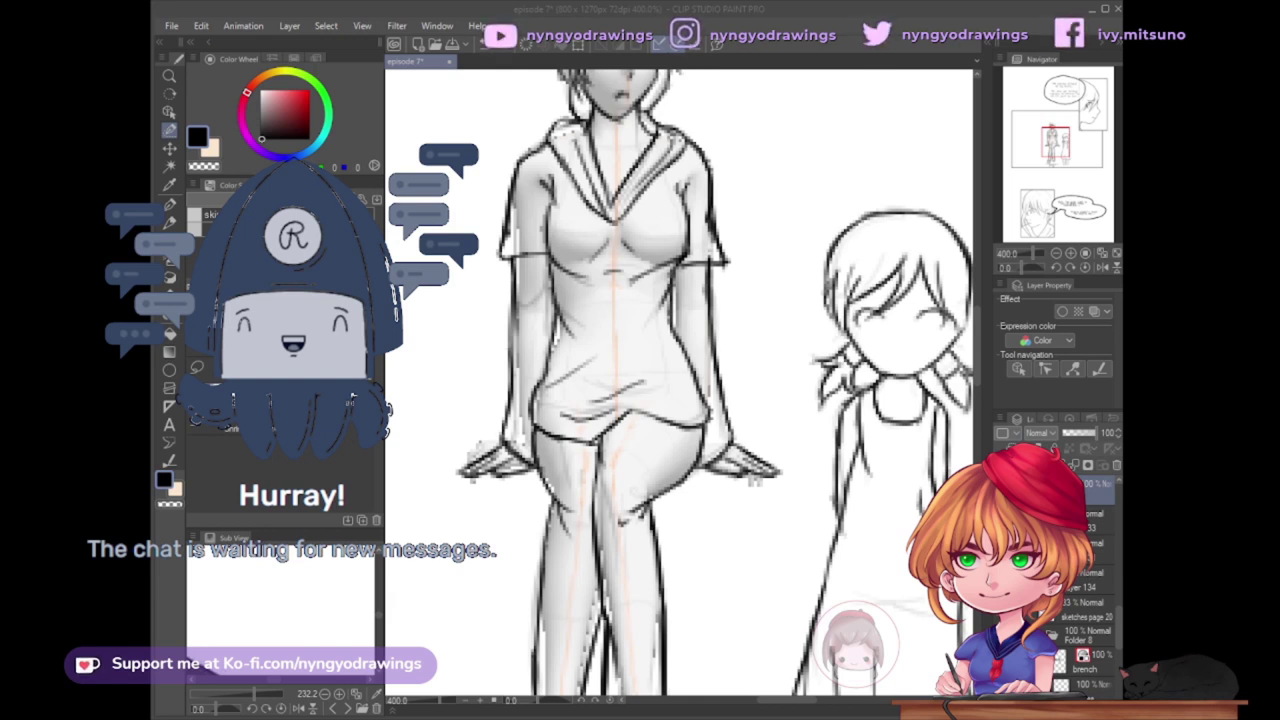
Step: Ink the rounded crown of the seated figure's hair, the swept bangs and the eye details
scroll(688, 205, up, 8)
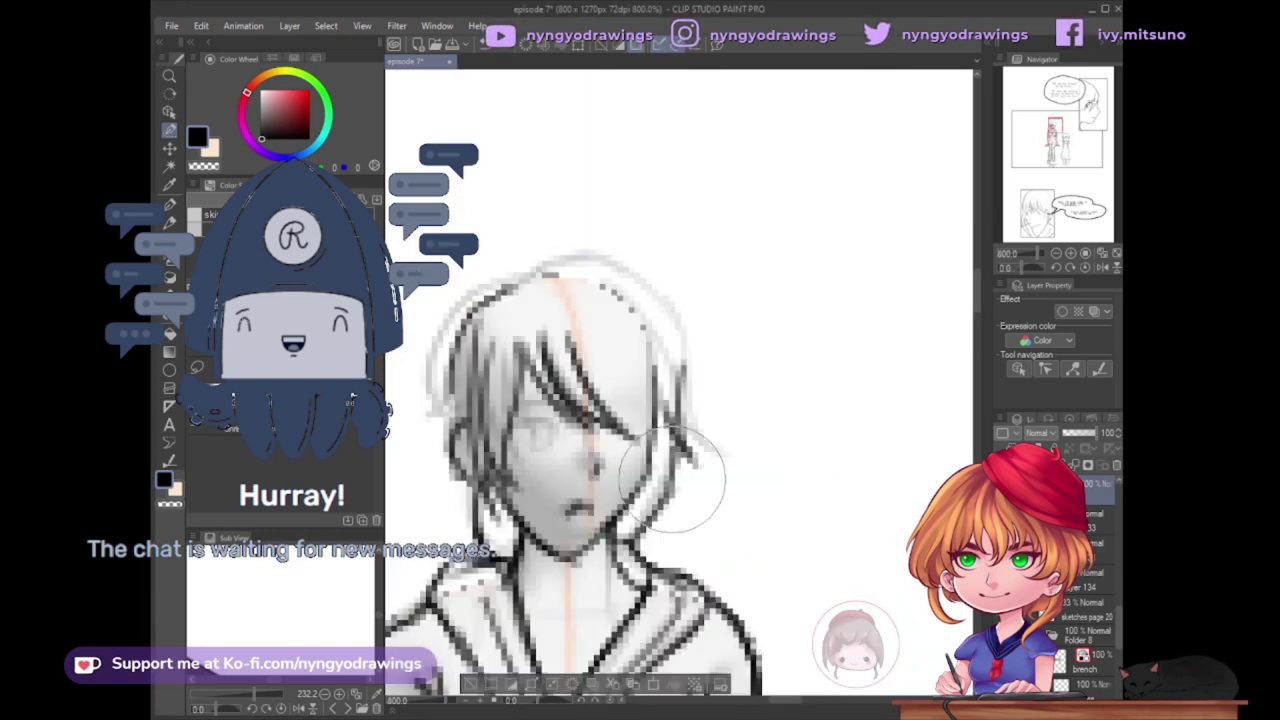
key(b)
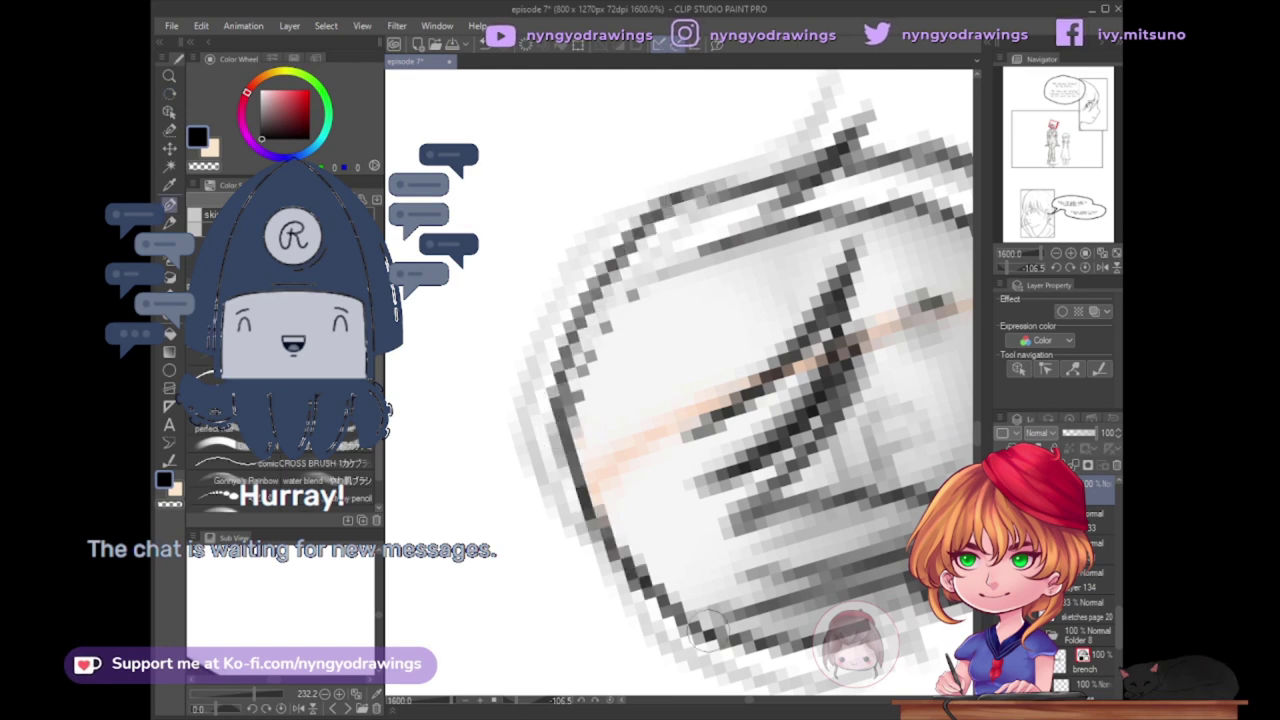
drag(688, 205, 560, 470)
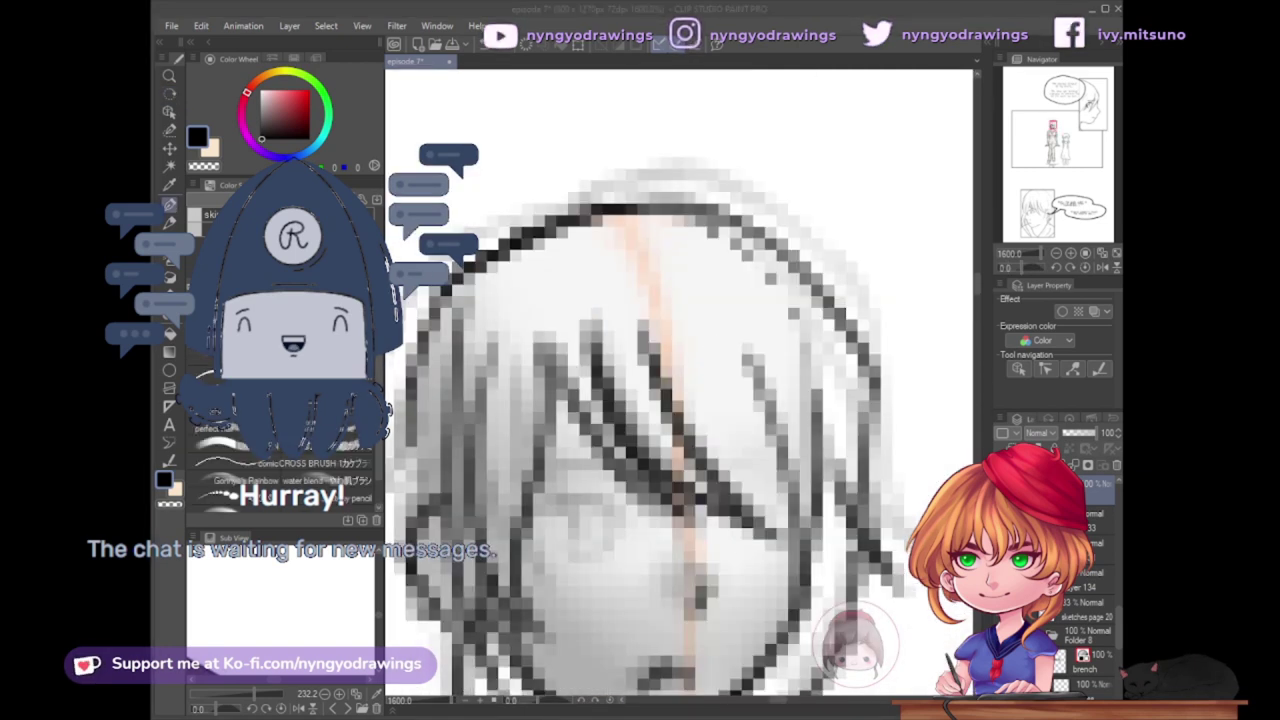
scroll(680, 380, up, 2)
drag(680, 380, 614, 443)
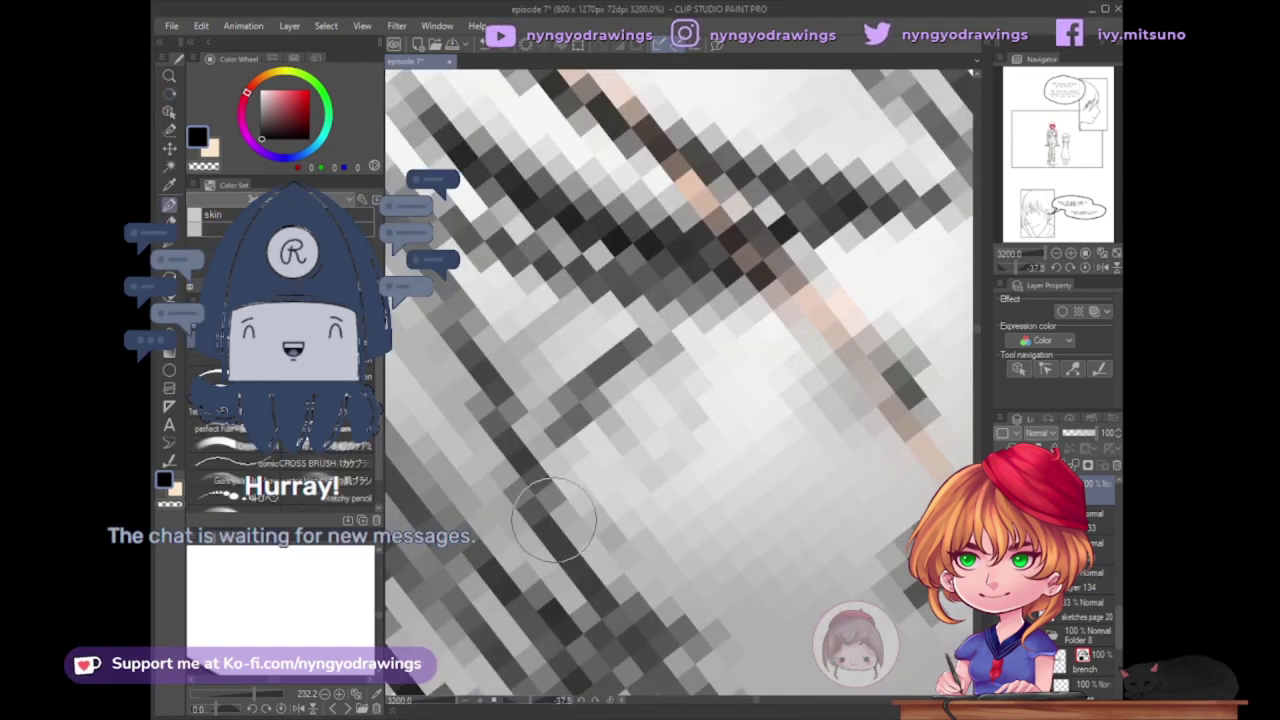
Step: Ink the ear of the character in the bottom close-up panel, around the speech bubble's tail
scroll(505, 345, down, 10)
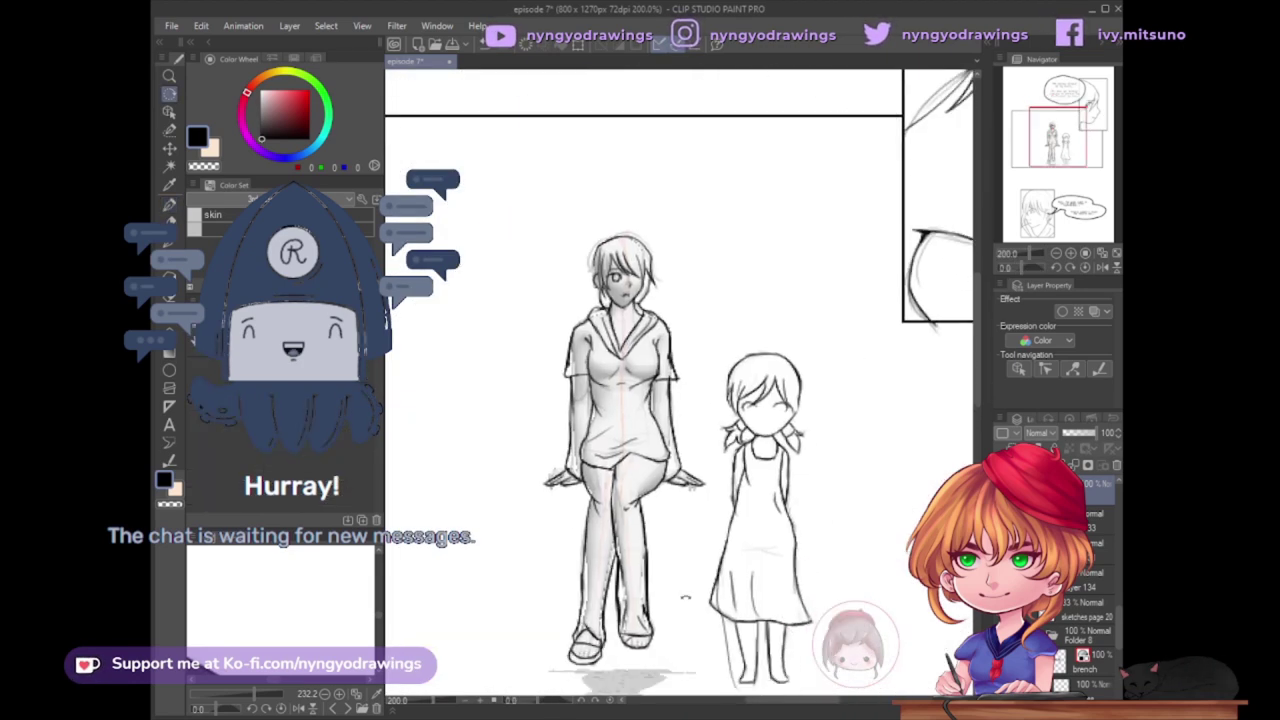
drag(800, 690, 720, 323)
scroll(800, 475, up, 2)
scroll(560, 690, up, 1)
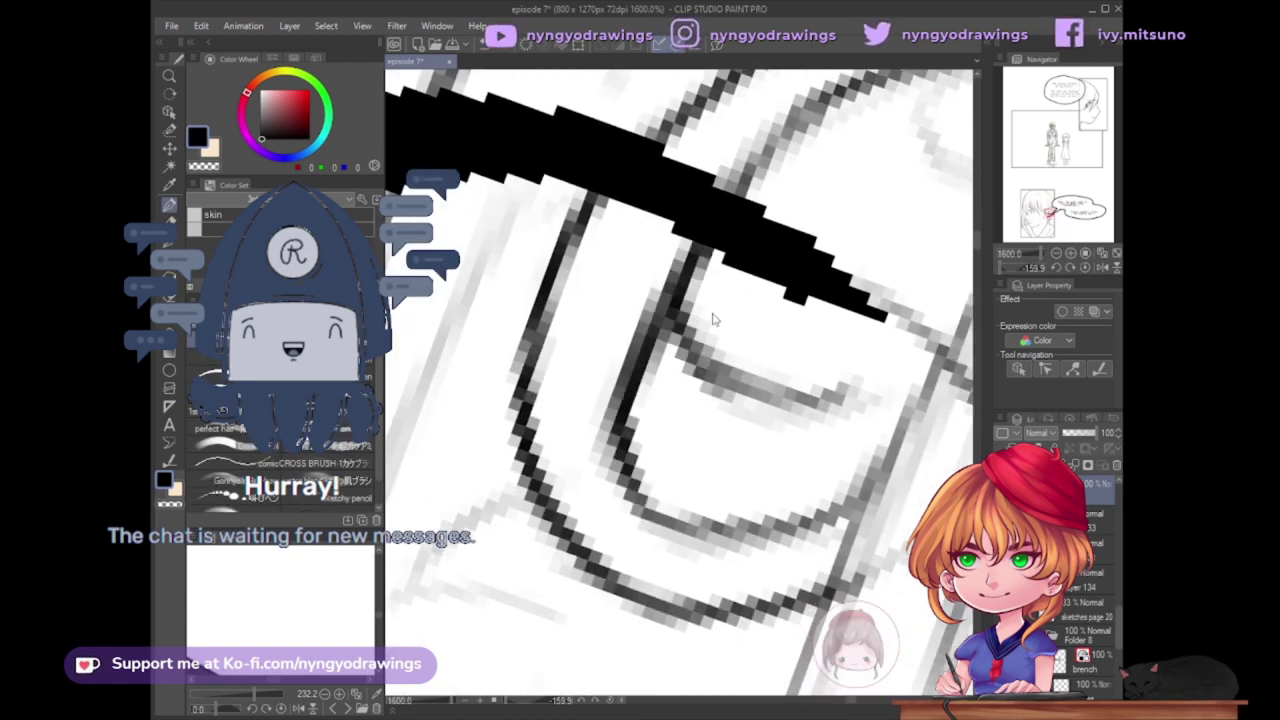
scroll(758, 474, up, 1)
scroll(758, 474, down, 1)
Step: Refine the bottom close-up character's lower face and ink the inner collar line beside the neck
mouse_move(774, 371)
mouse_down()
mouse_move(848, 531)
mouse_move(851, 634)
mouse_move(720, 487)
mouse_move(757, 286)
mouse_move(760, 366)
mouse_up()
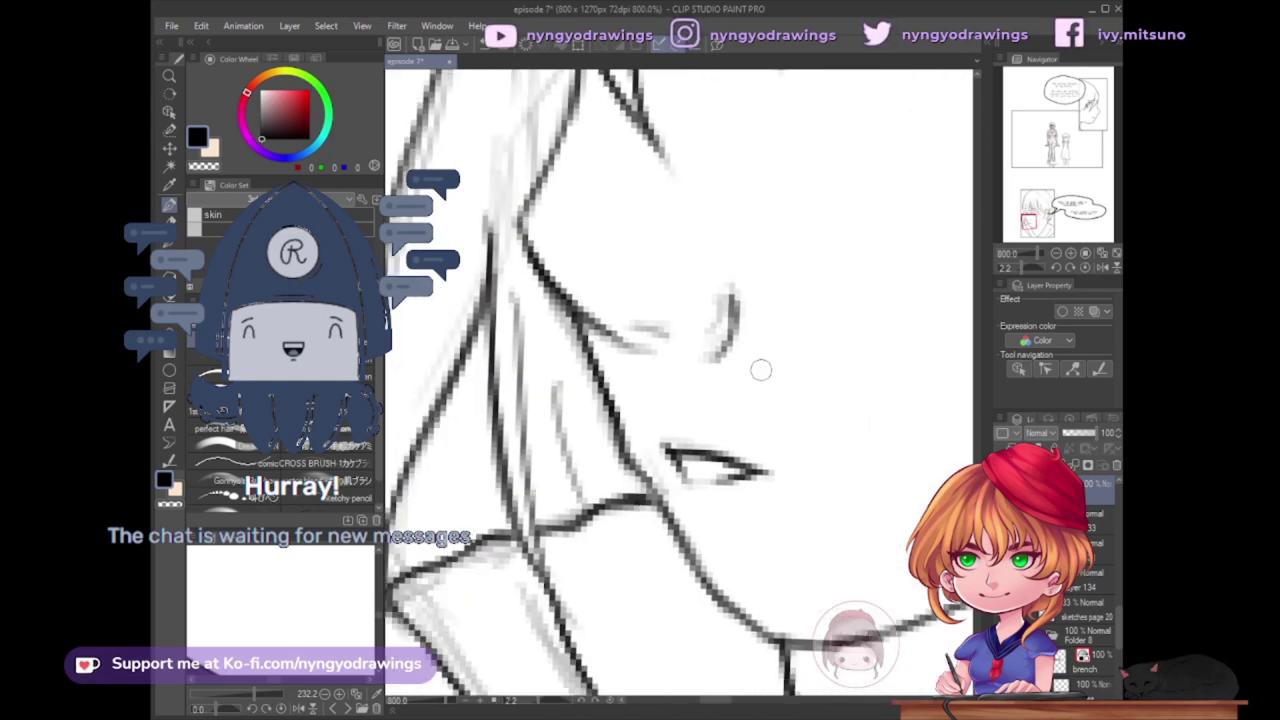
scroll(695, 312, up, 1)
scroll(676, 316, down, 3)
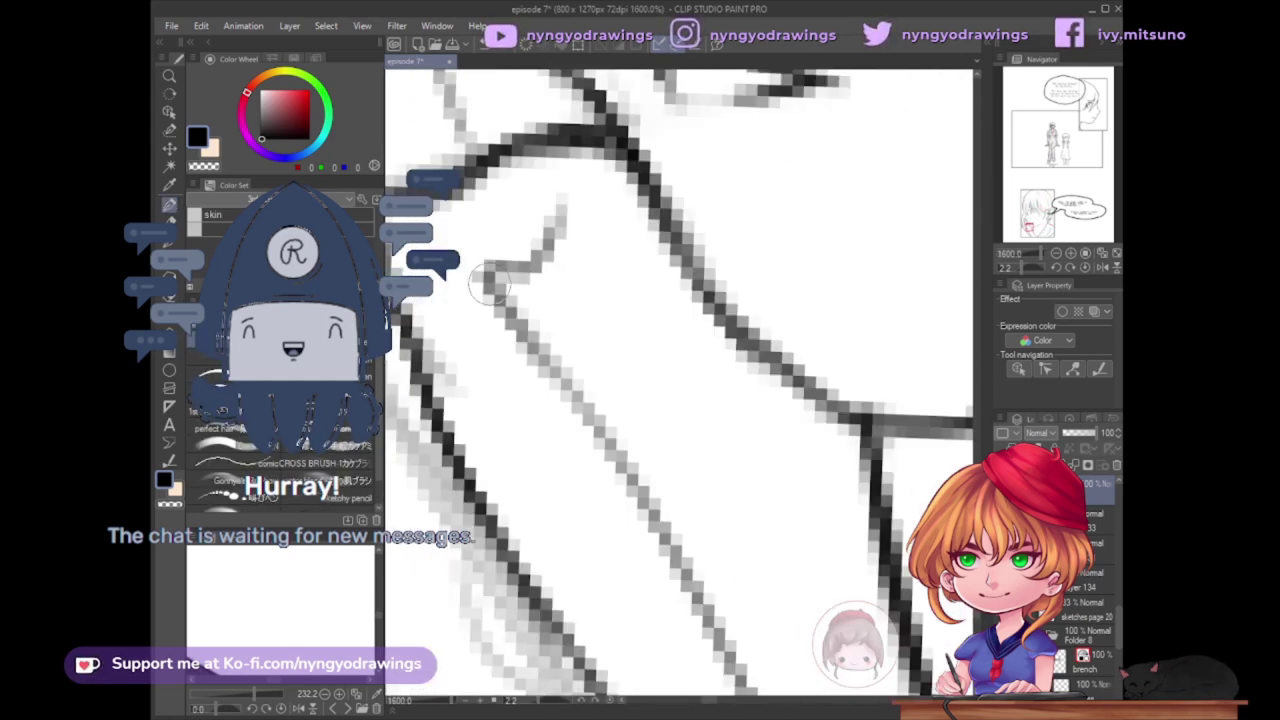
scroll(680, 380, down, 1)
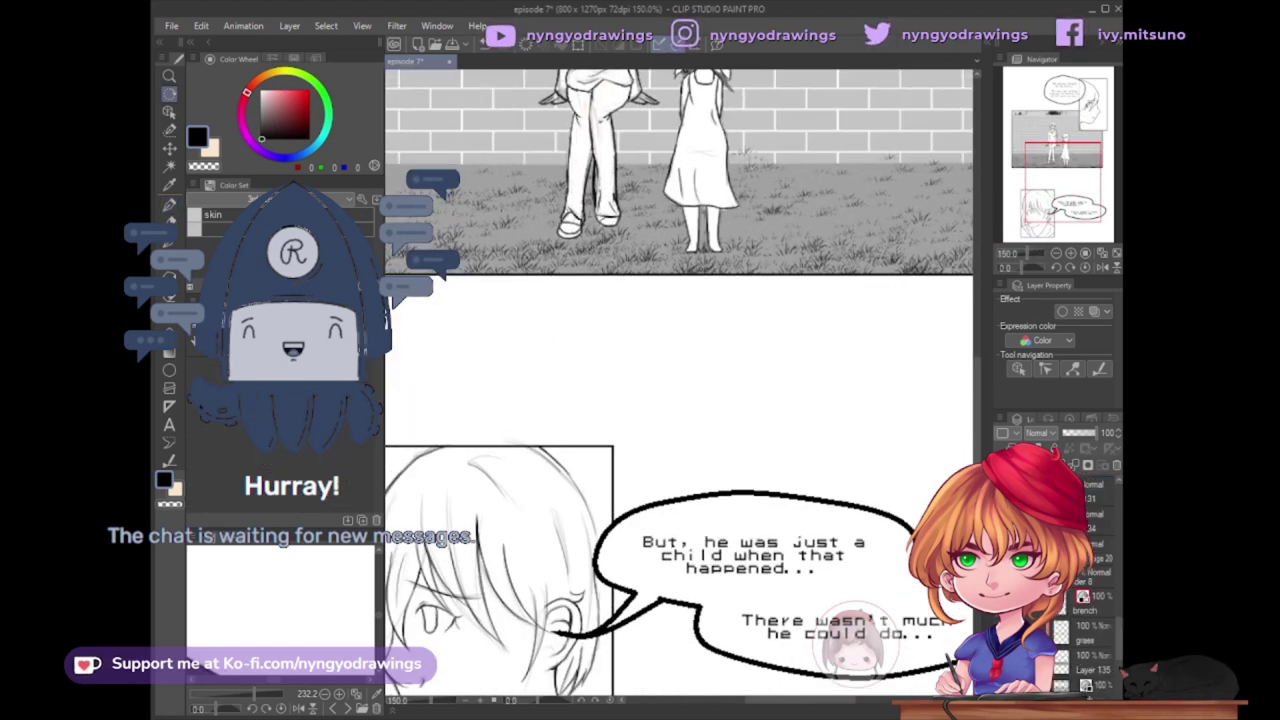
Step: Select the area along the bench panel's lower border and touch up the BG wall layer there with white
scroll(680, 380, up, 2)
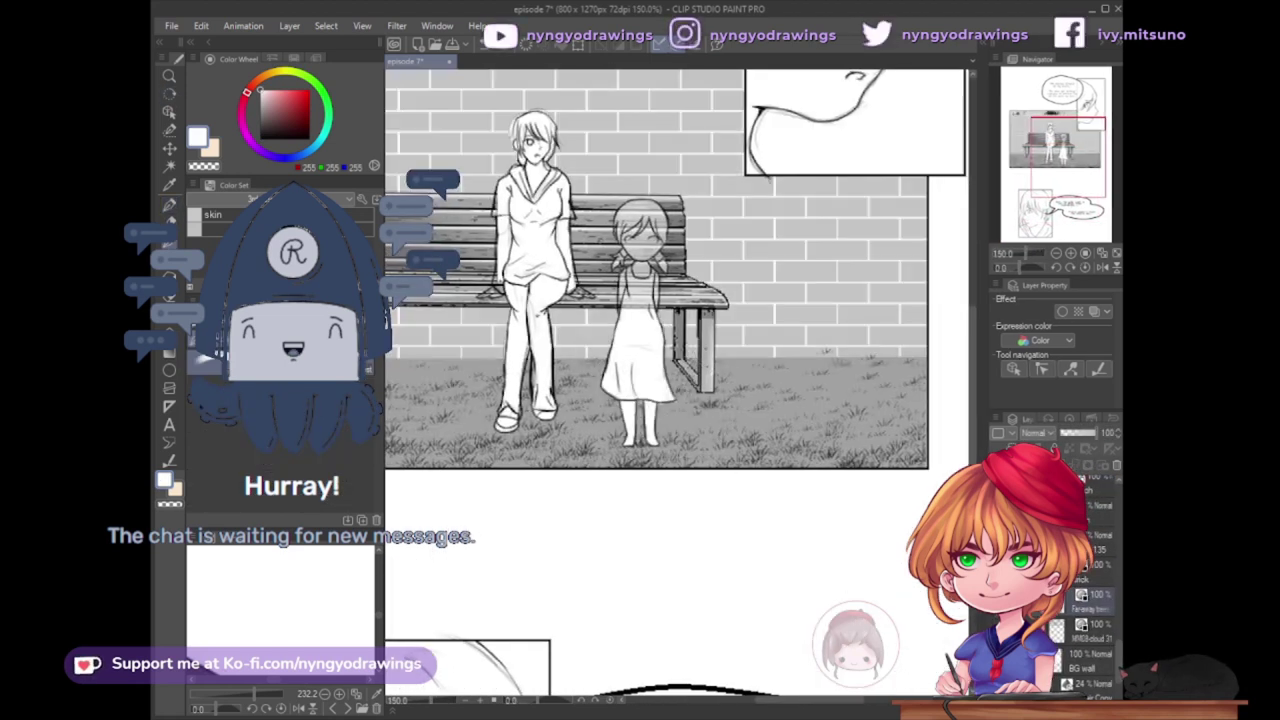
scroll(757, 390, up, 1)
drag(757, 390, 527, 425)
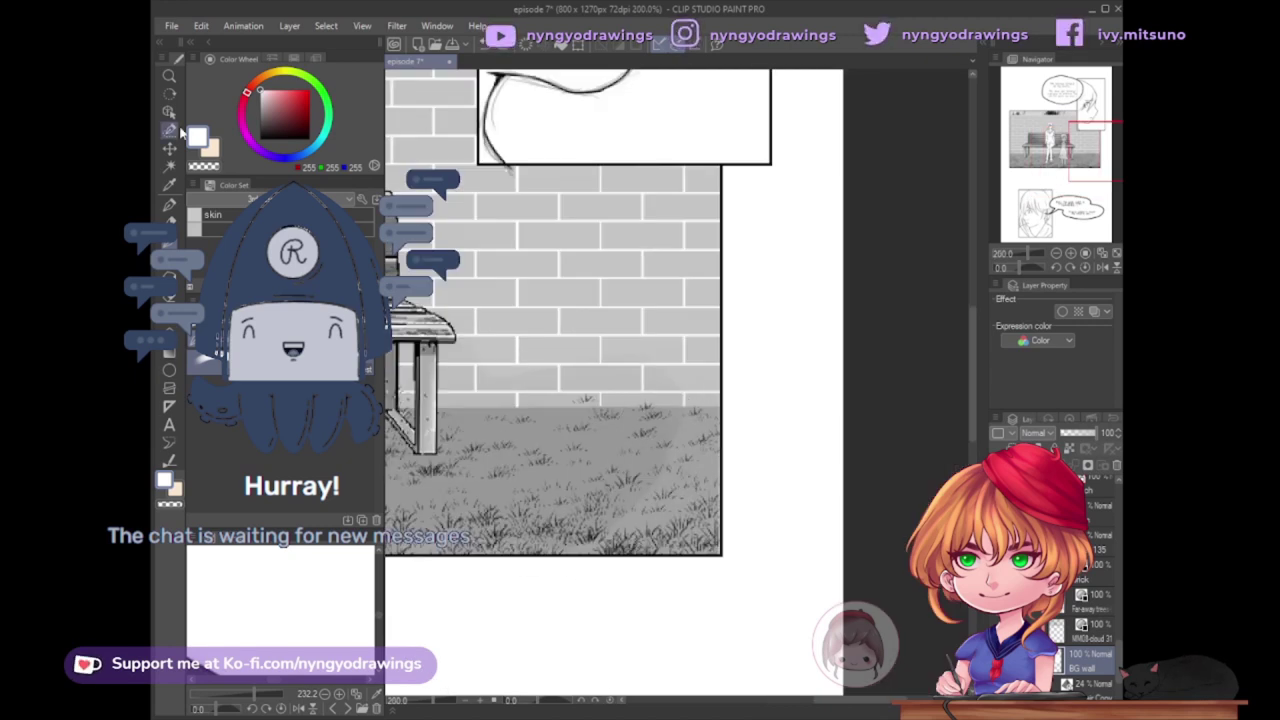
scroll(719, 292, down, 2)
scroll(719, 292, up, 2)
key(p)
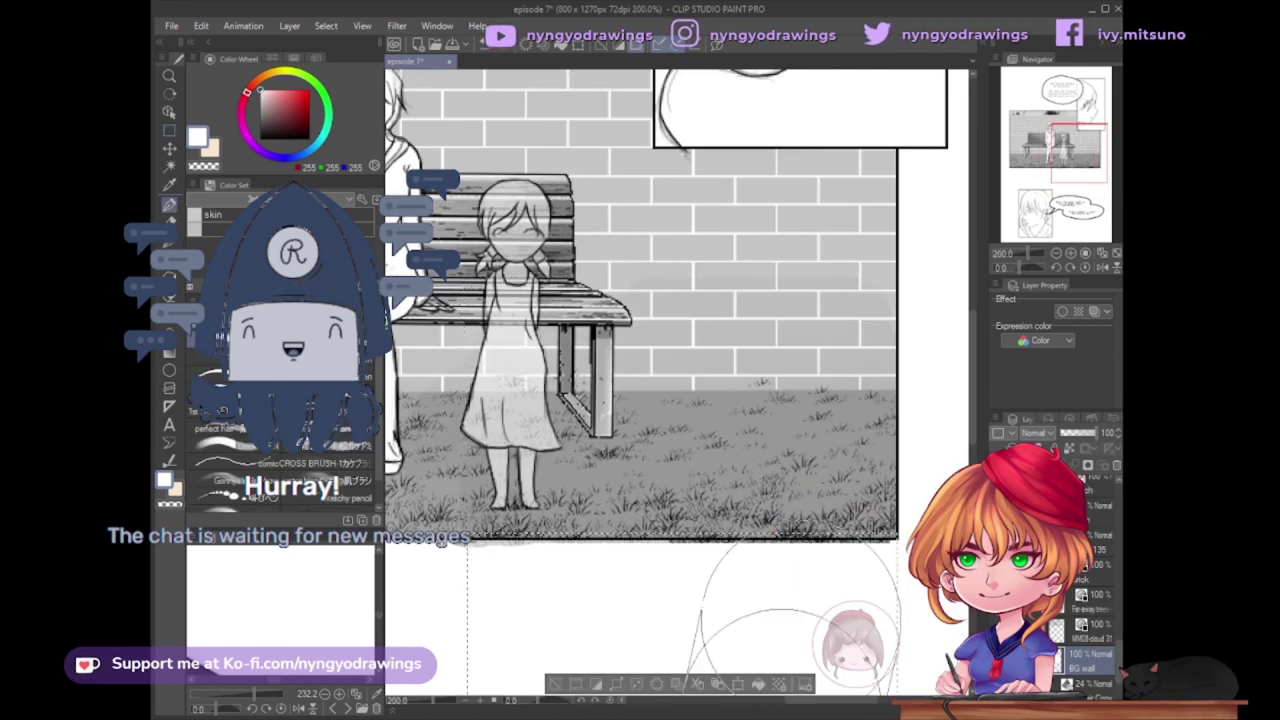
drag(857, 634, 697, 415)
Step: Paint white inside the seated figure's hands and the standing girl's pigtails to cover the bench slats
scroll(694, 415, down, 2)
scroll(477, 302, up, 6)
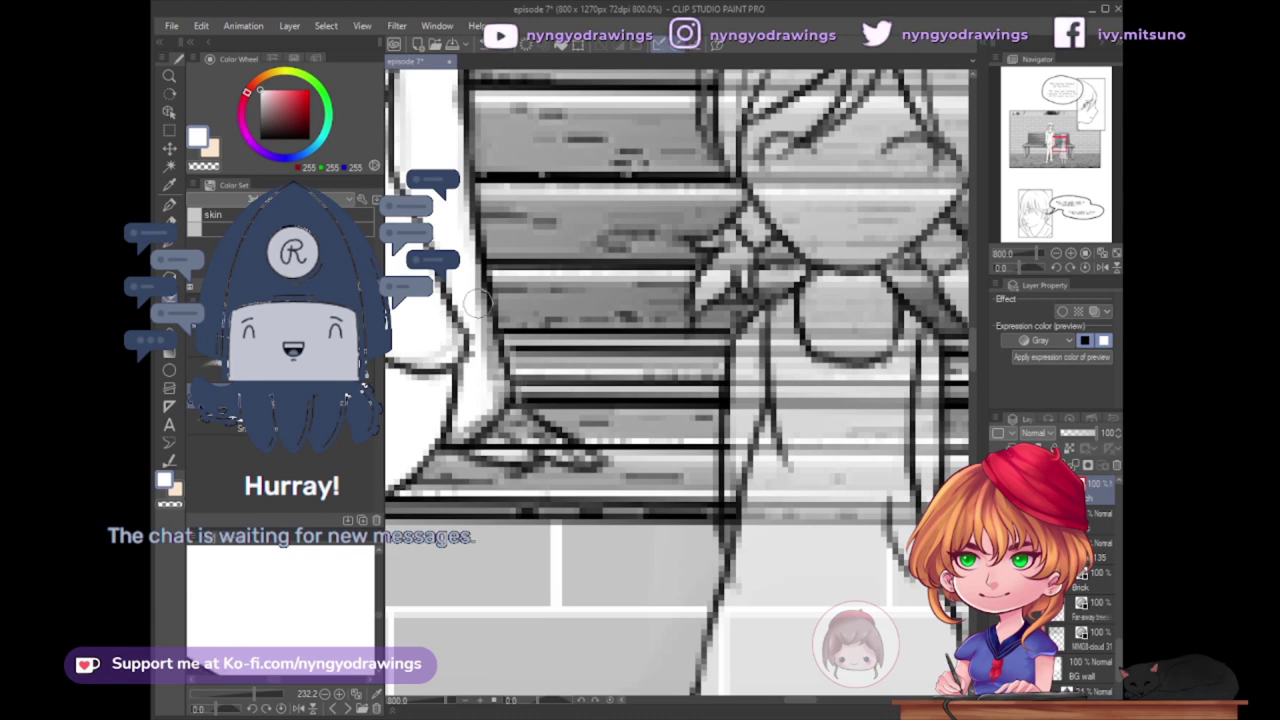
drag(465, 340, 688, 417)
ctrl+click(663, 428)
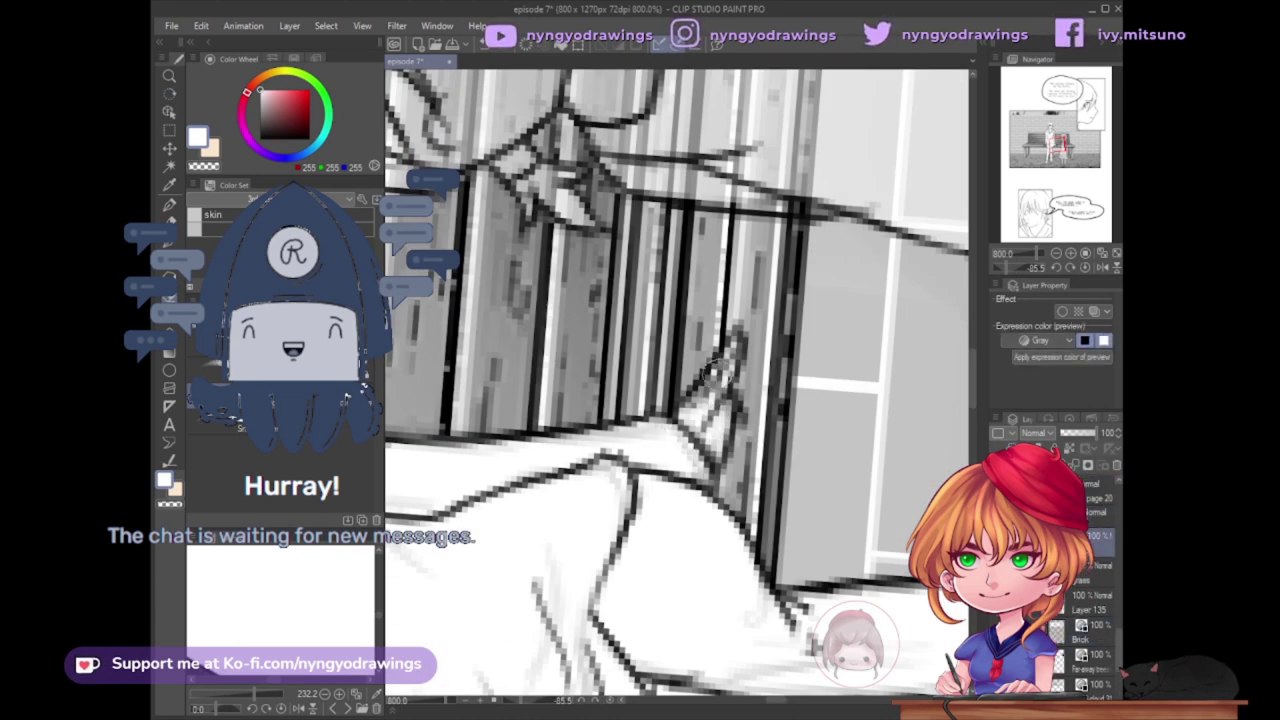
drag(594, 456, 735, 465)
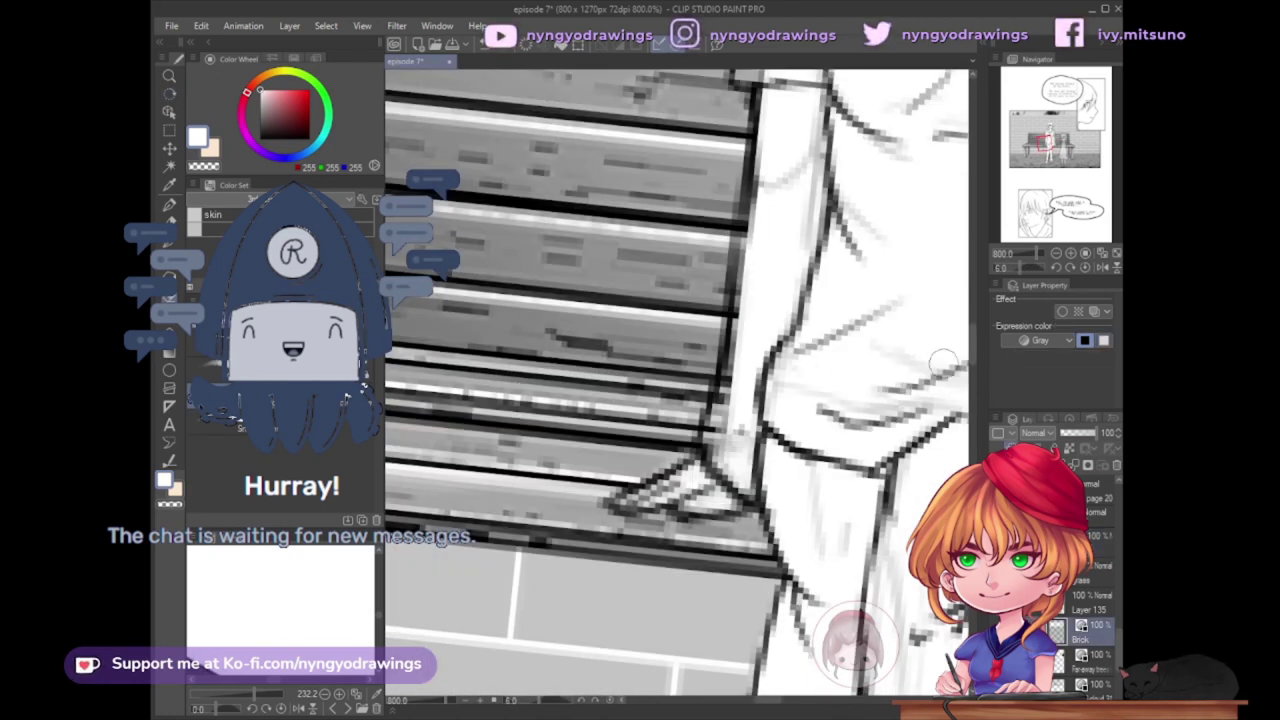
Step: Clean up the stray sketch marks inside the seated figure's arm beside the bench slats
scroll(688, 510, up, 4)
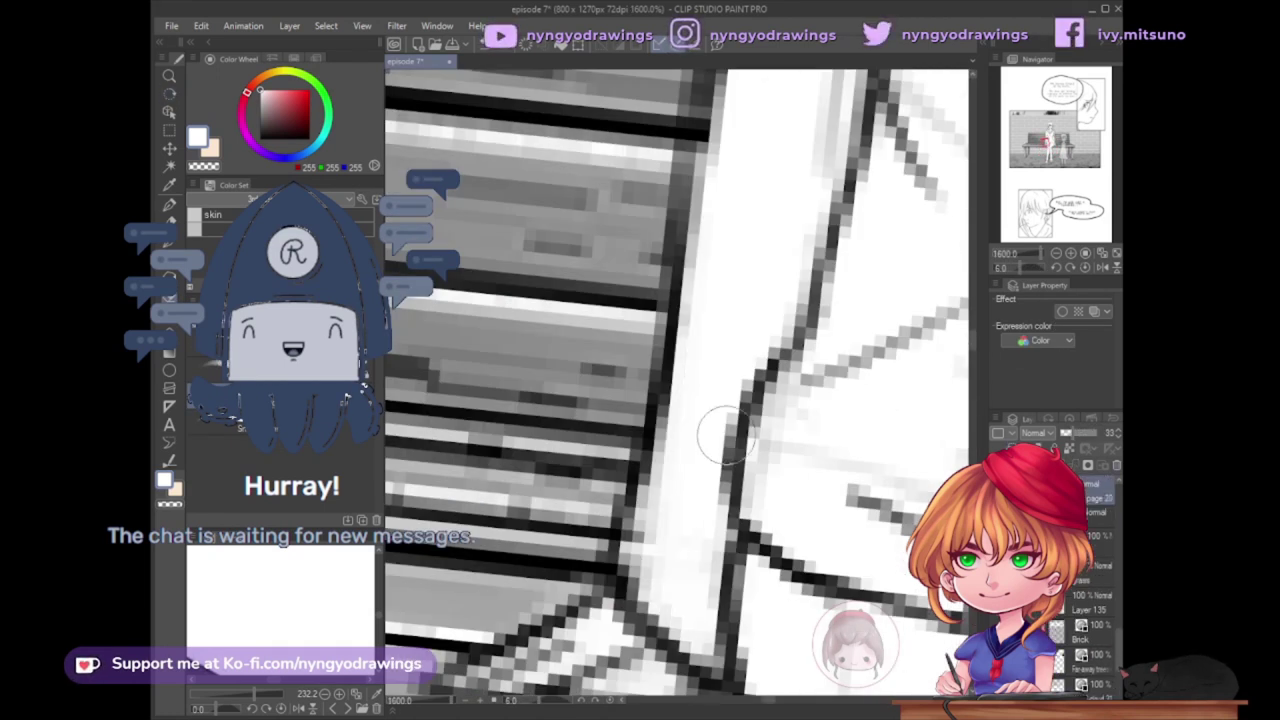
scroll(712, 236, down, 7)
scroll(861, 213, up, 5)
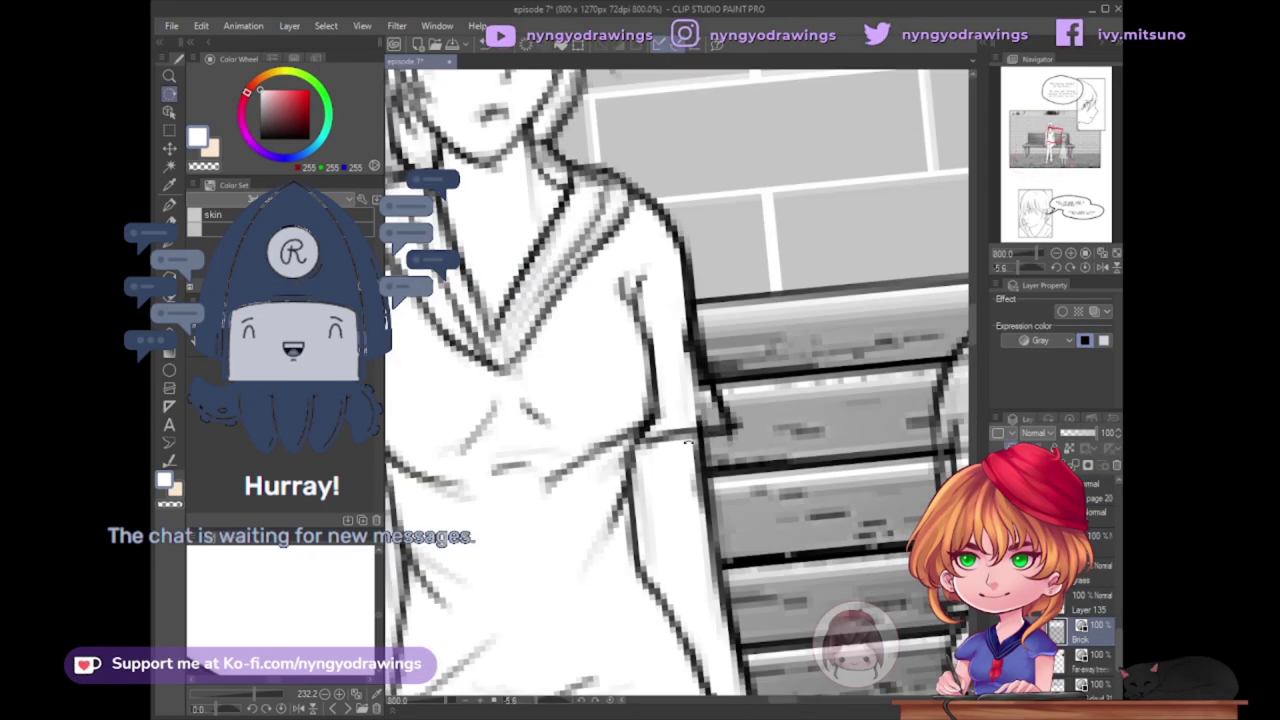